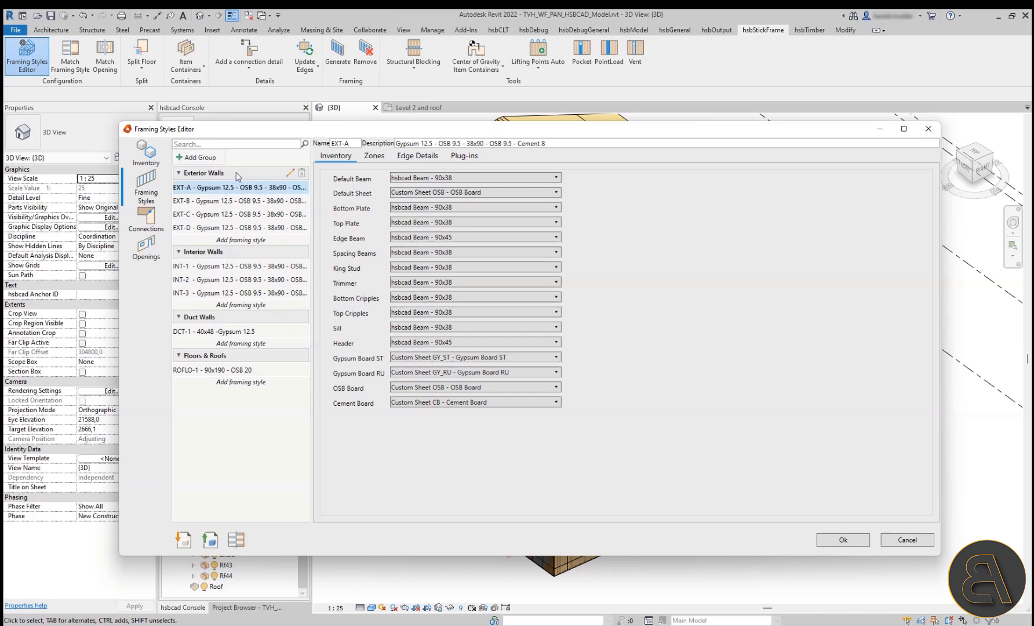
Step: Review the EXT-A edge details, the wall connections, the opening styles and the inventory aliases, ending back at the framing styles
left_click(416, 156)
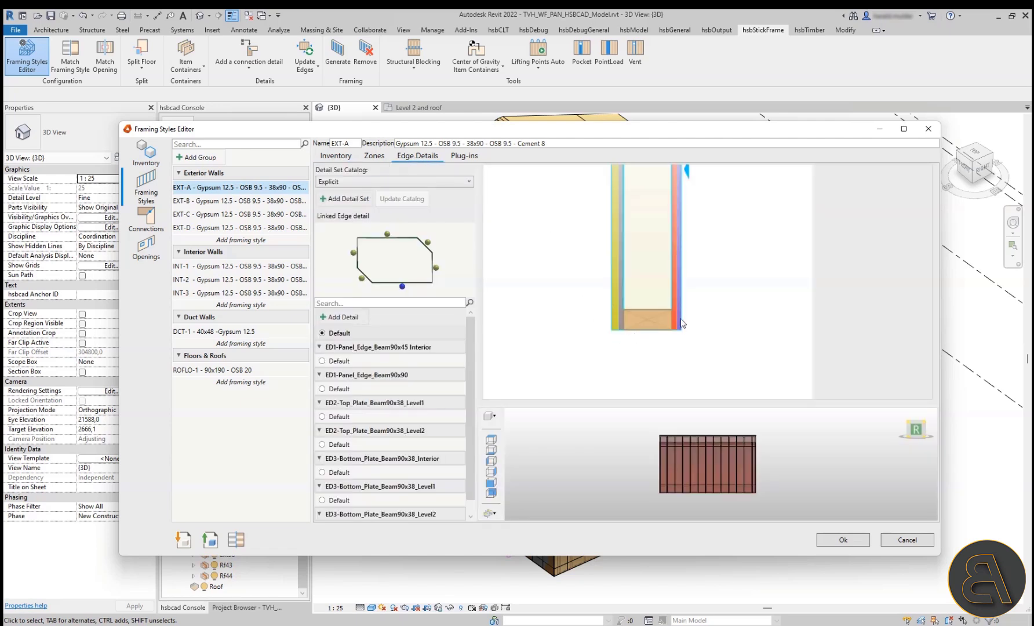
left_click(149, 214)
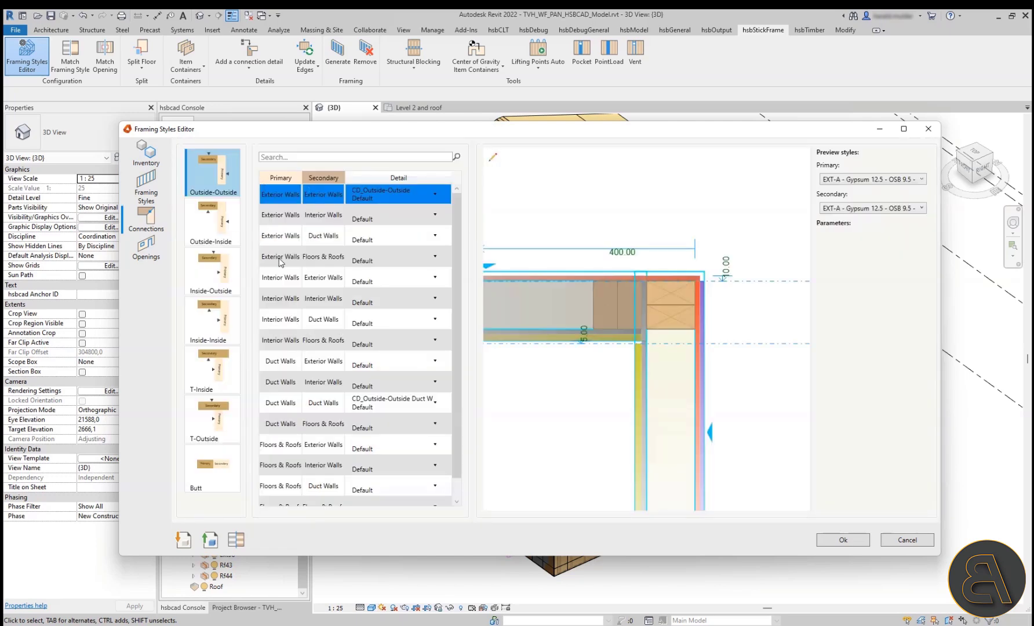
left_click(147, 246)
left_click(220, 173)
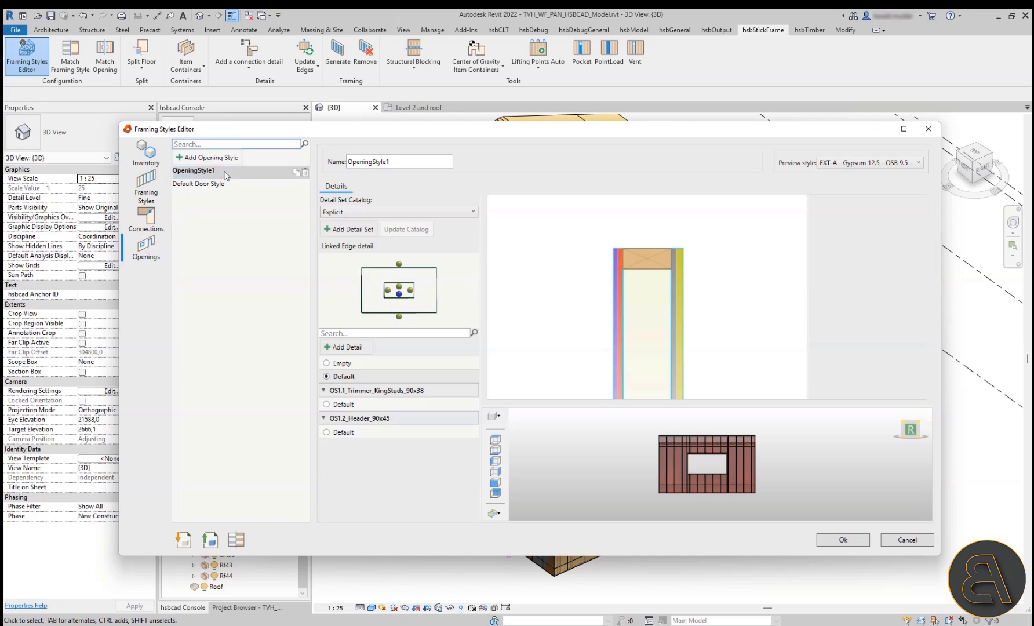
left_click(148, 160)
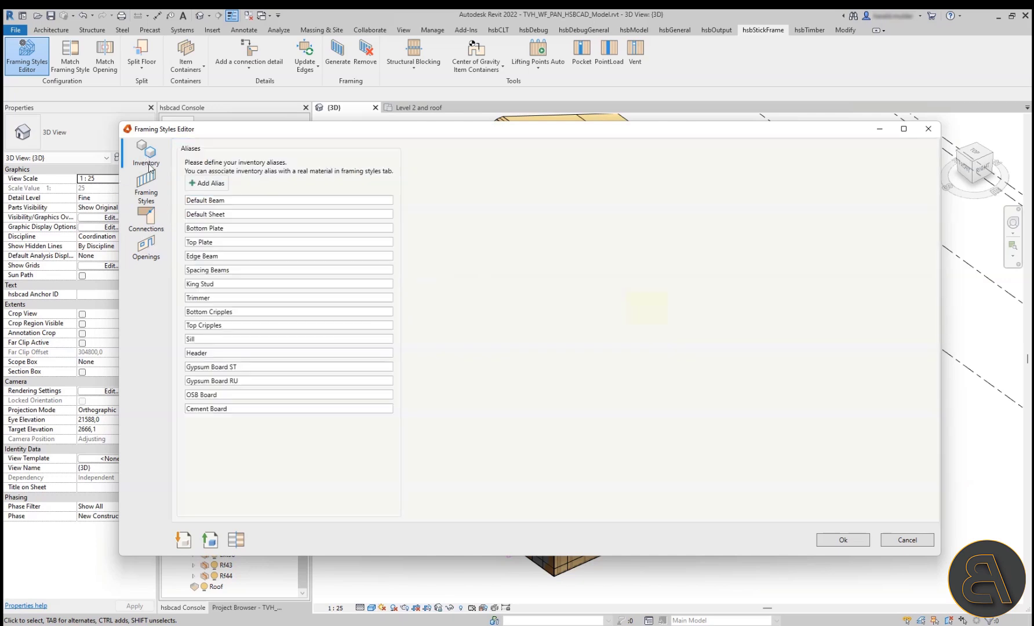
left_click(147, 185)
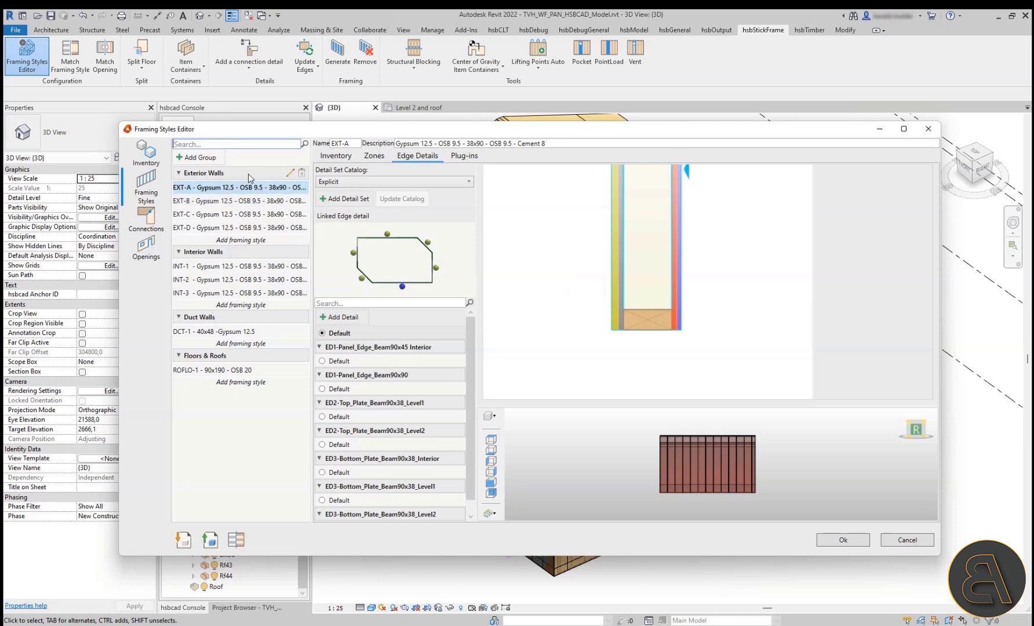
Step: Maximize the editor and show the zones of EXT-A with an enlarged, angled 3D preview of the wall
double_click(626, 137)
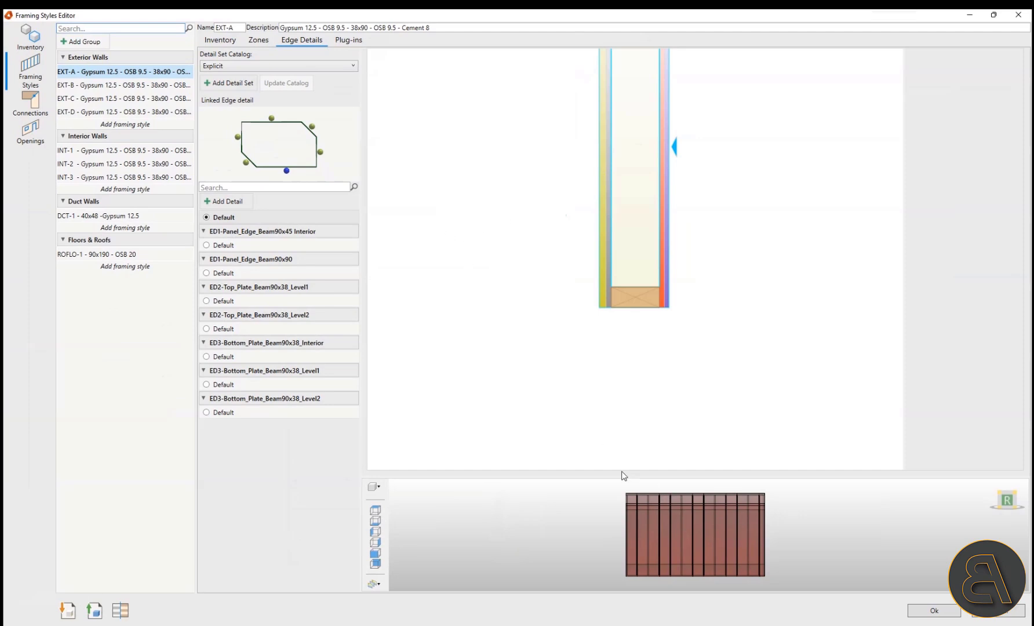
left_click(259, 40)
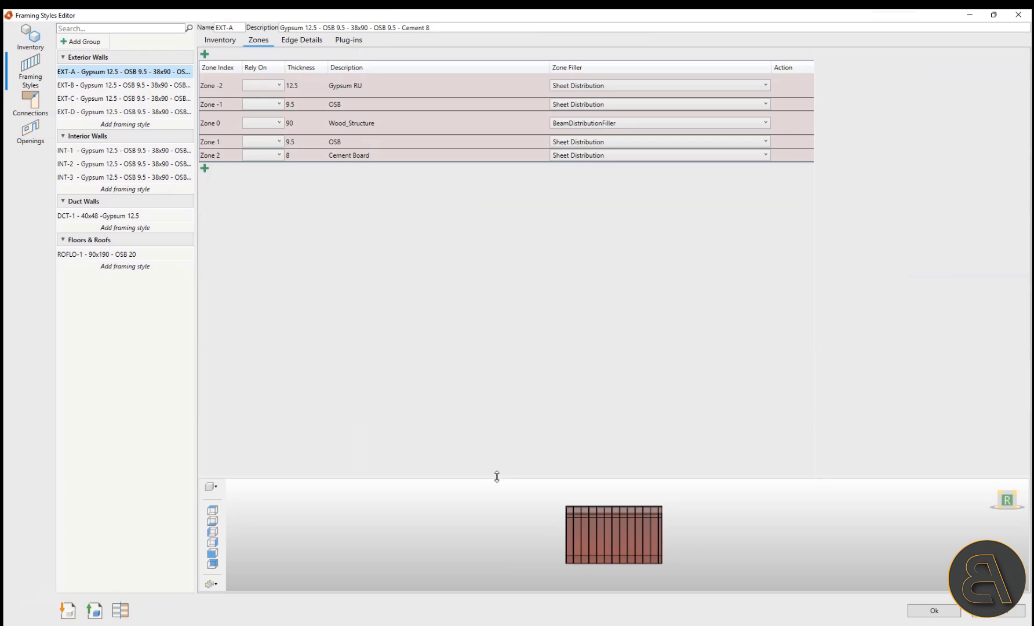
left_click_drag(496, 478, 506, 277)
scroll(600, 427, "up", 1)
scroll(599, 427, "up", 3)
mouse_move(473, 420)
middle_mouse_down("shift")
mouse_move(502, 463)
mouse_move(500, 449)
middle_mouse_up("shift")
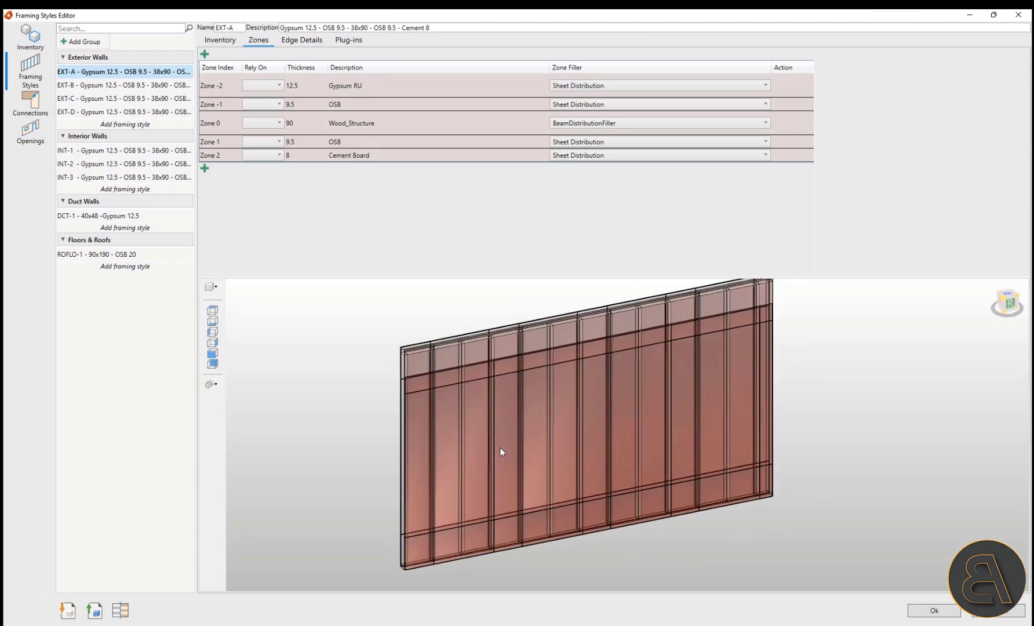
Step: Limit the EXT-A 3D preview to zones 0 and 1
left_click(103, 74)
left_click(212, 386)
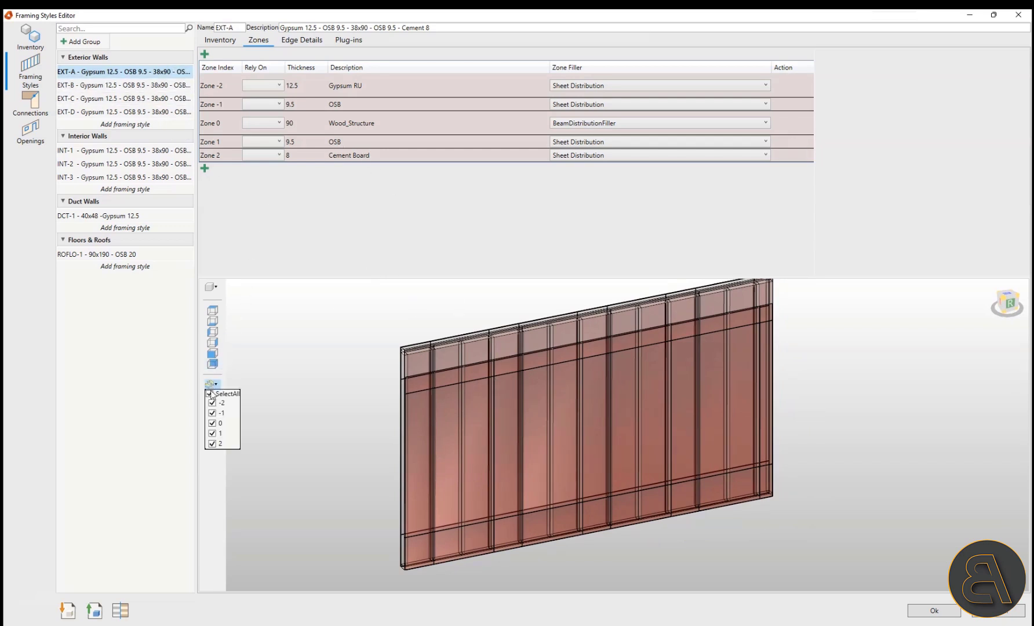
left_click(210, 395)
left_click(212, 423)
left_click(212, 434)
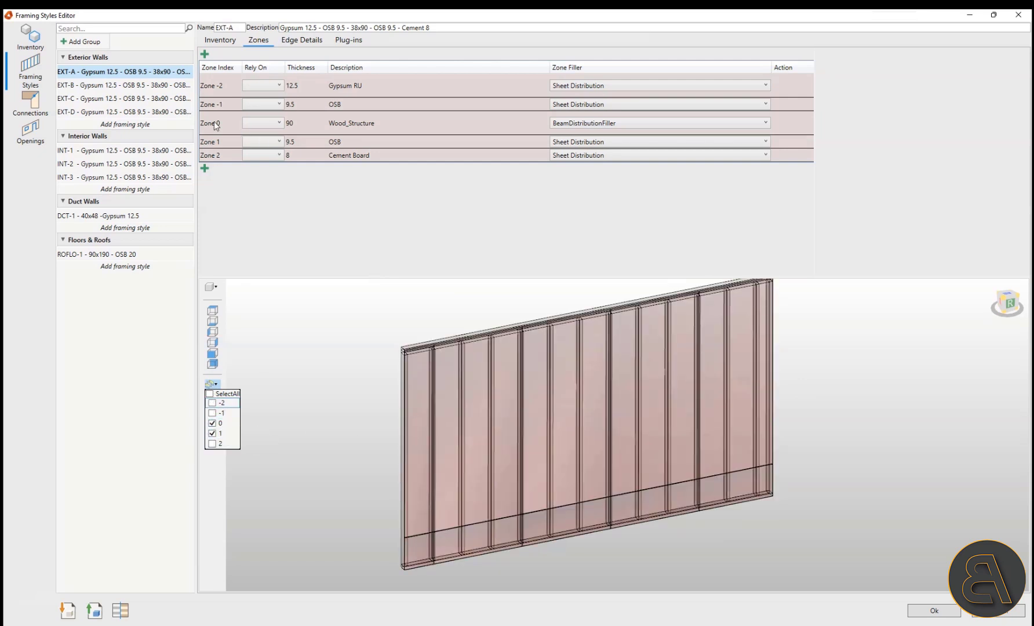
Step: Set the sheet alignment of the Zone 1 OSB layer to Horizontal and view the resulting layout in the preview
left_click(369, 141)
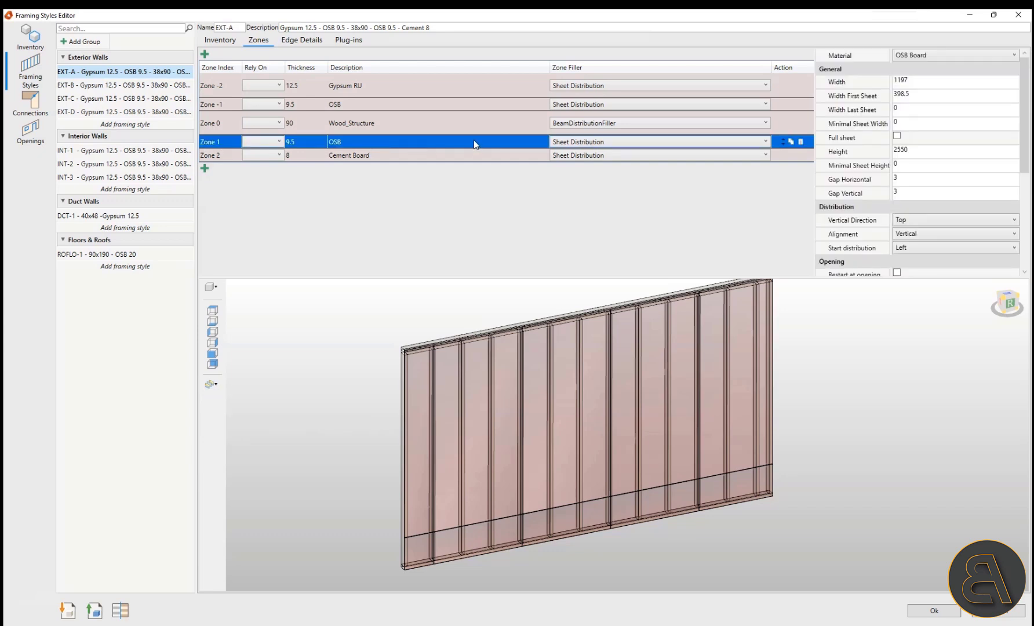
scroll(866, 209, "down", 3)
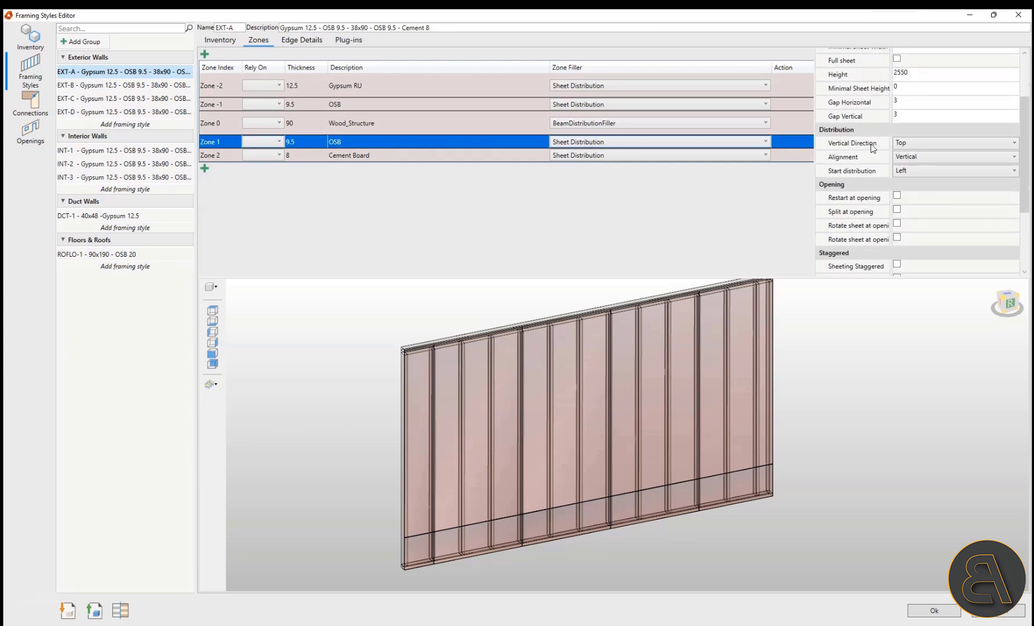
left_click(907, 157)
left_click(908, 170)
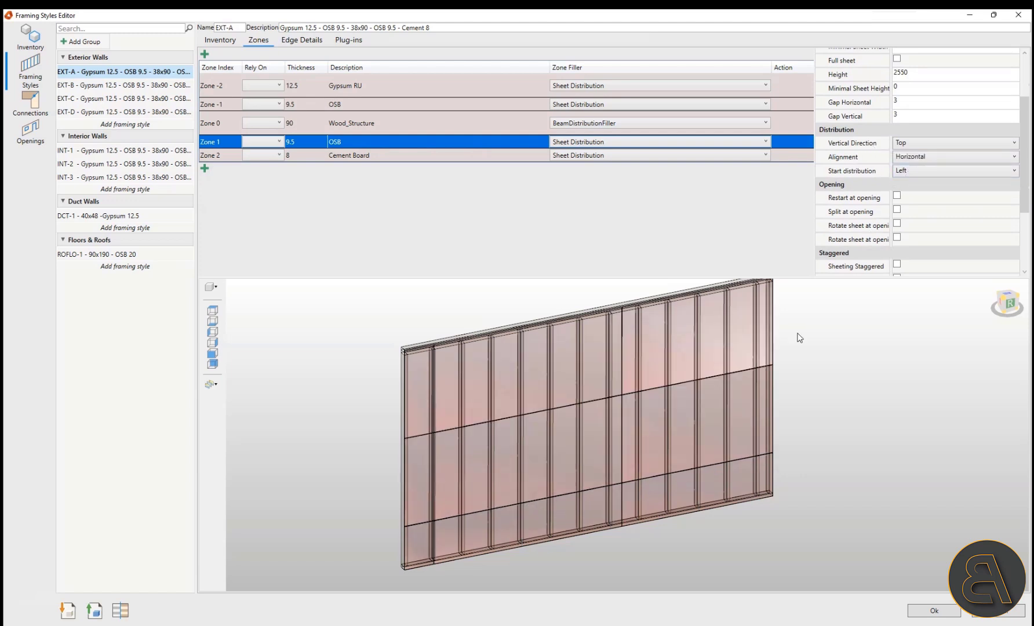
middle_click_drag(635, 437, 599, 435, "shift")
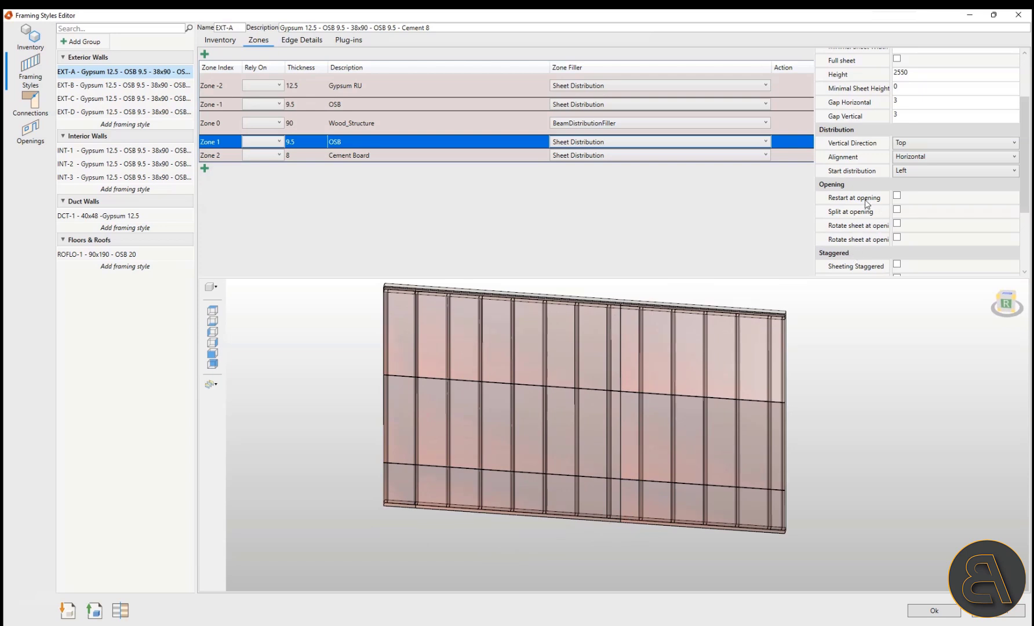
Step: Try the support beam behind vertical splits and staggered sheeting on Zone 1, and switch both options off again
scroll(870, 200, "down", 3)
scroll(874, 201, "down", 1)
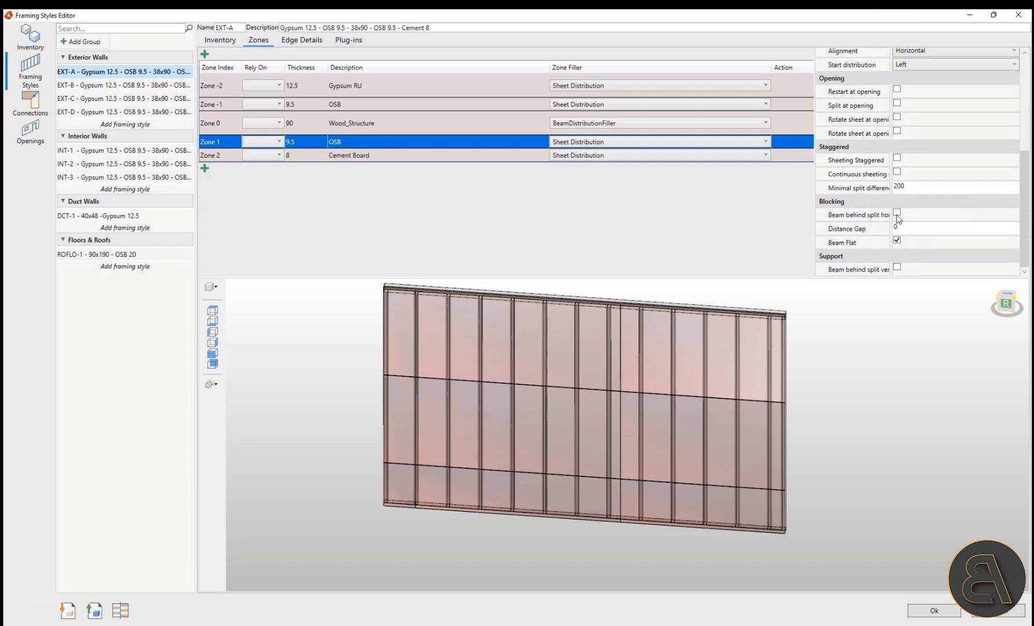
left_click(898, 268)
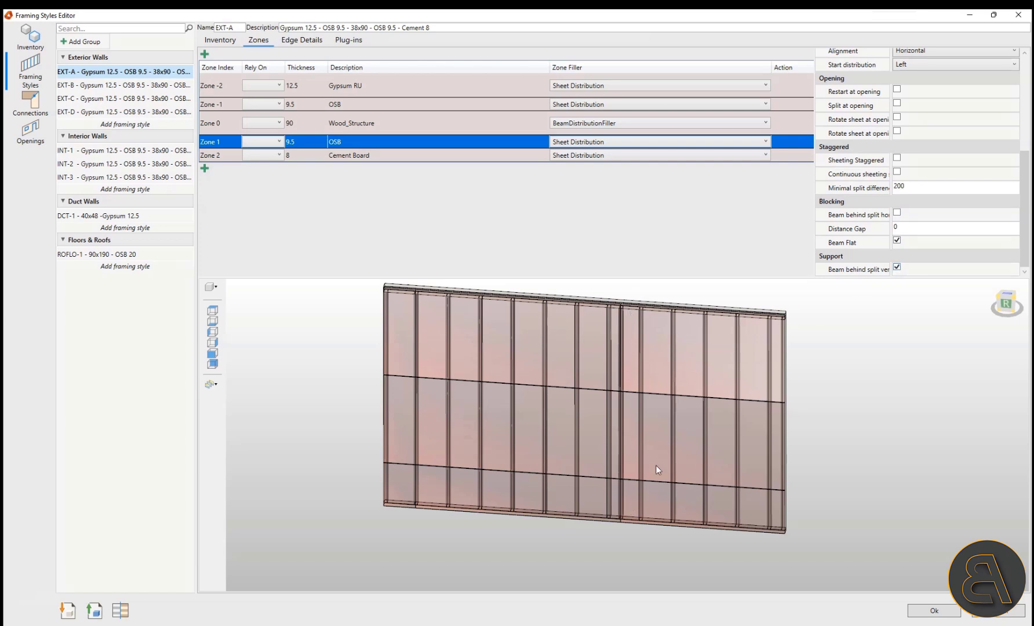
left_click(897, 159)
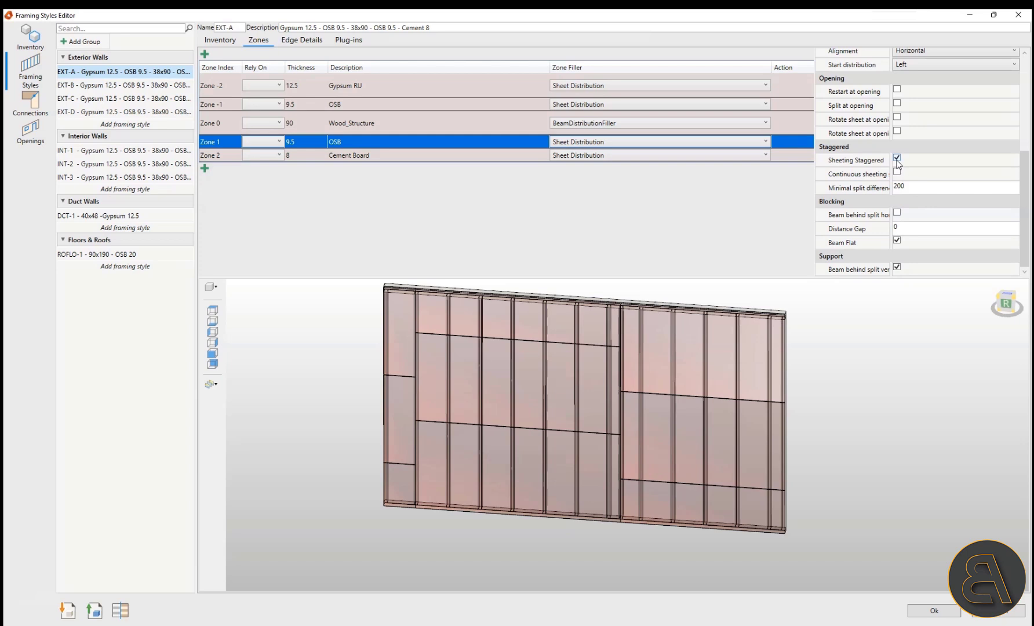
left_click(897, 159)
left_click(897, 268)
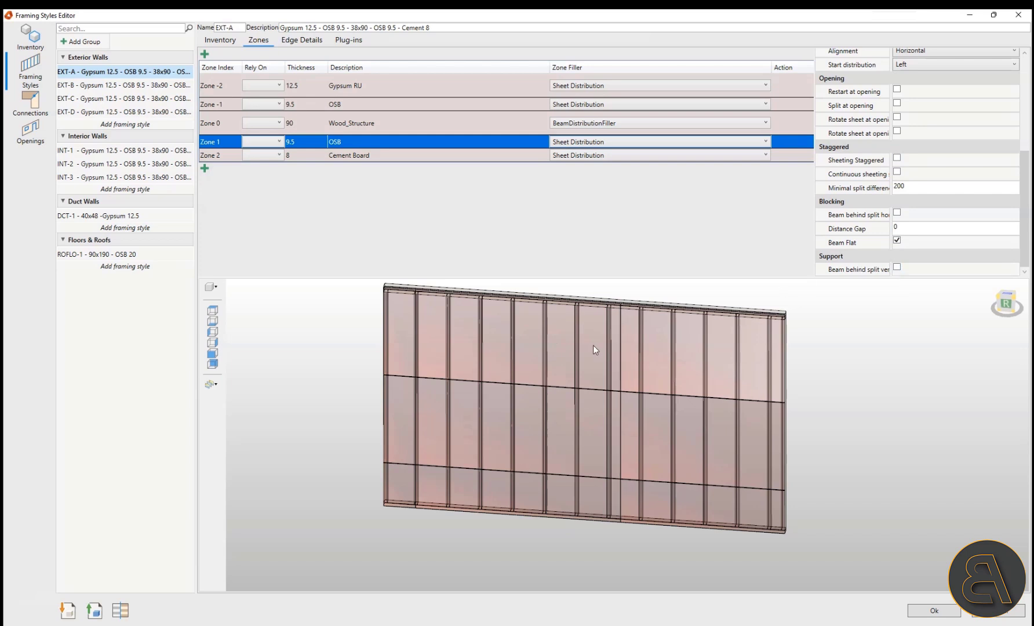
Step: Make the Zone 1 OSB layer rely on zone 0 and inspect the sheet joint at the stud
left_click(259, 142)
left_click(258, 215)
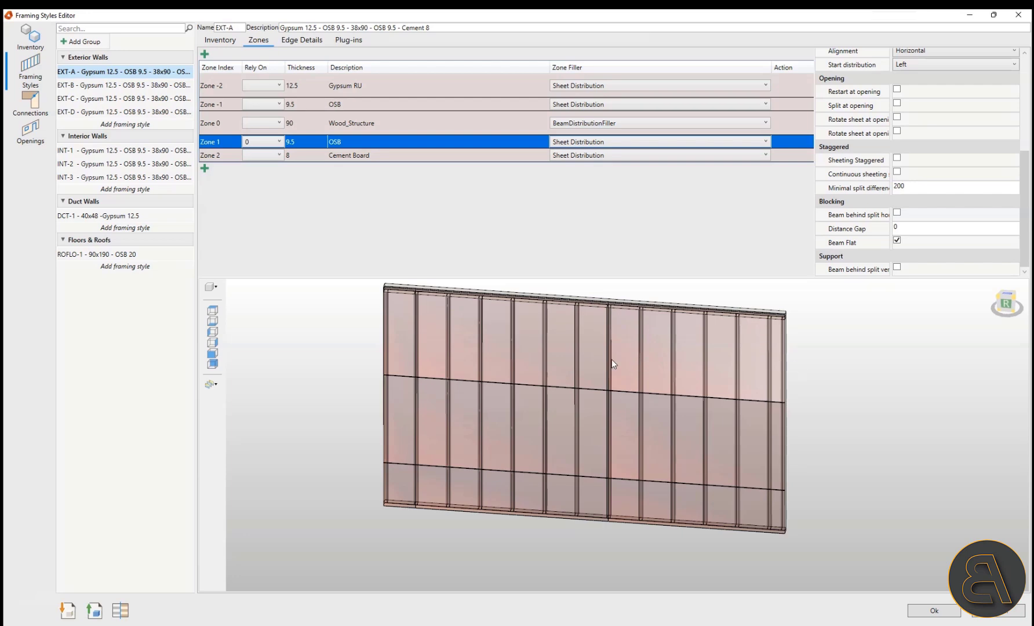
scroll(612, 312, "up", 6)
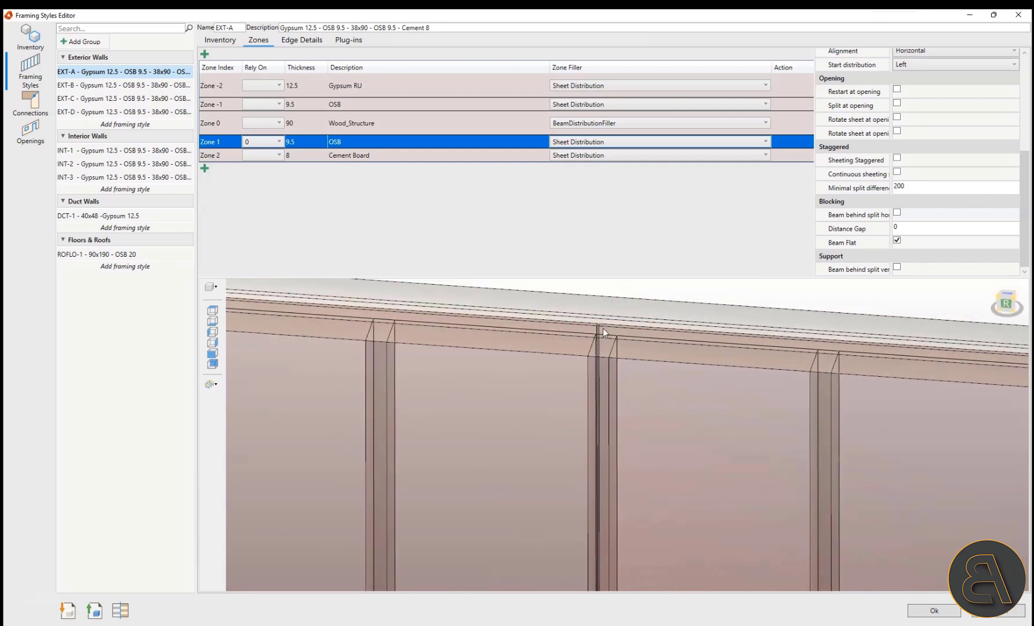
scroll(603, 328, "down", 7)
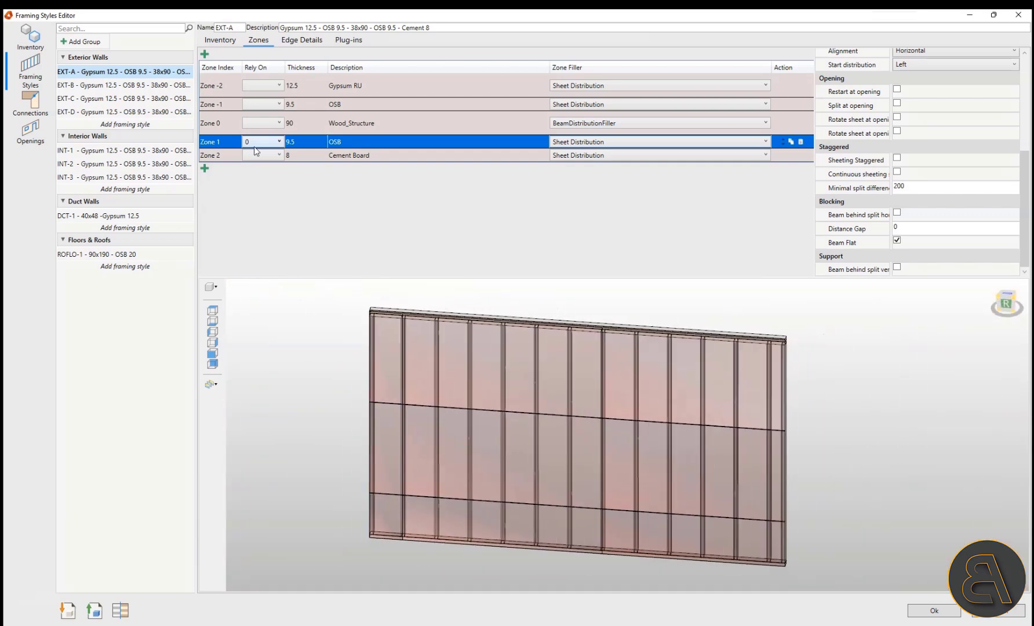
Step: Clear the Rely On value of Zone 1 and set its sheet alignment to Vertical
left_click(264, 142)
left_click(260, 153)
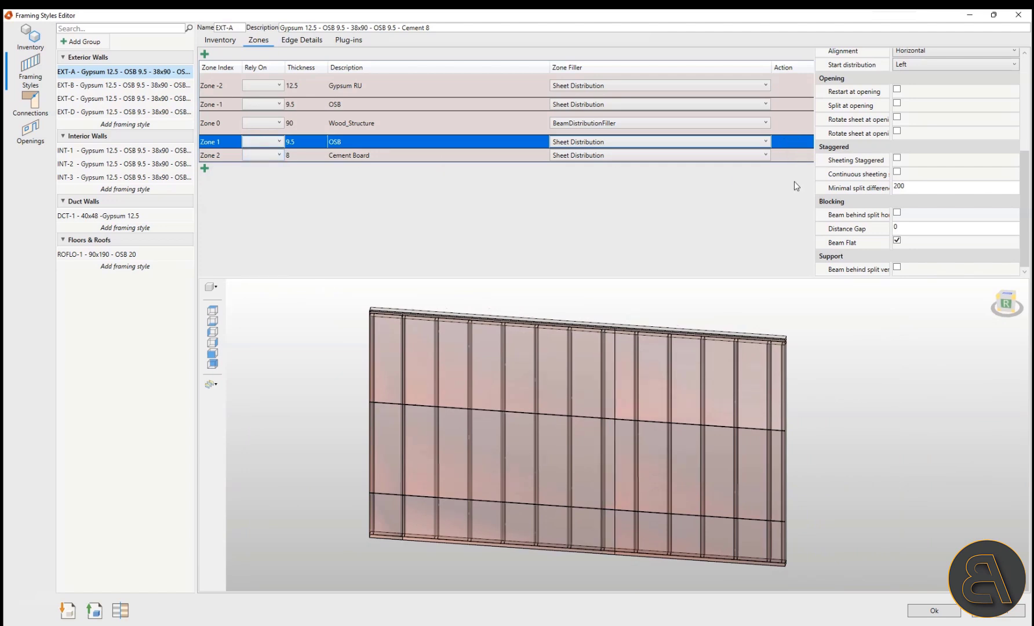
scroll(887, 180, "up", 3)
left_click(922, 153)
left_click(915, 173)
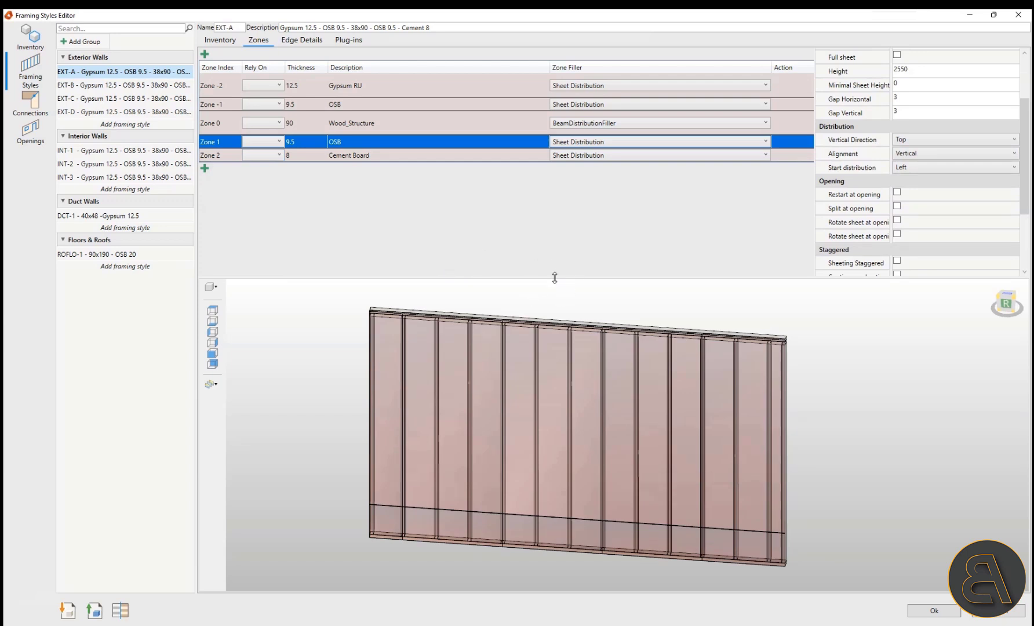
Step: Add a new edge detail for the bottom edge of EXT-A and name its template "Bottom Alternative"
left_click(301, 41)
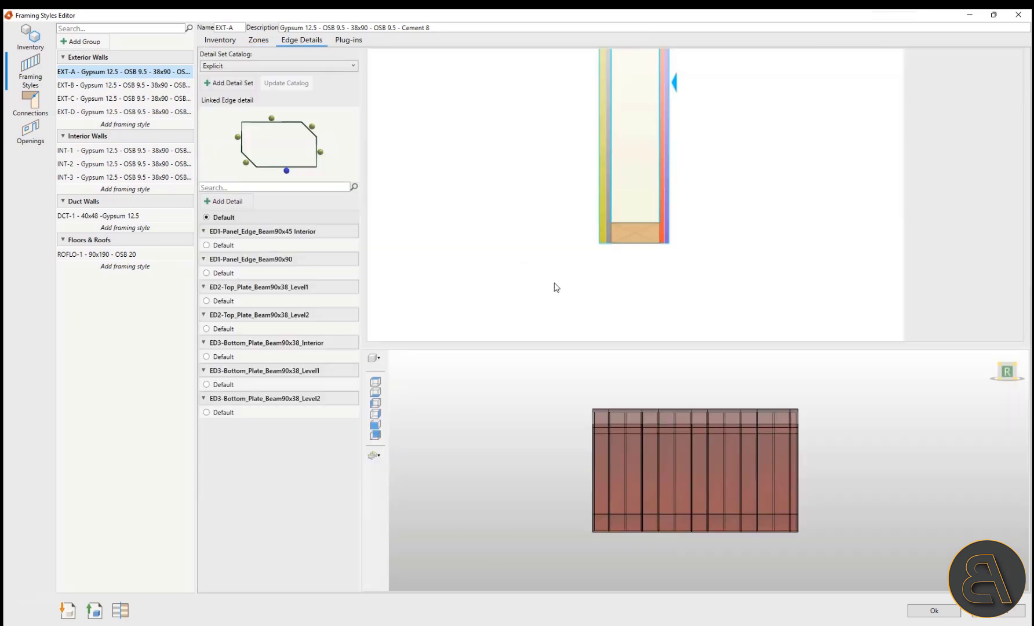
left_click(227, 202)
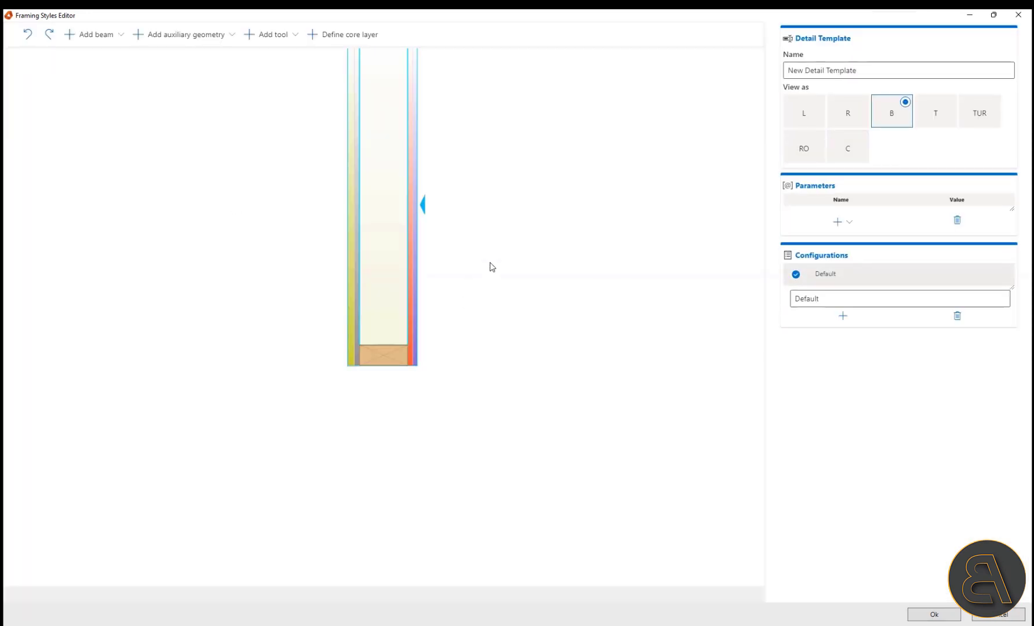
left_click_drag(858, 73, 713, 79)
type("Bottom")
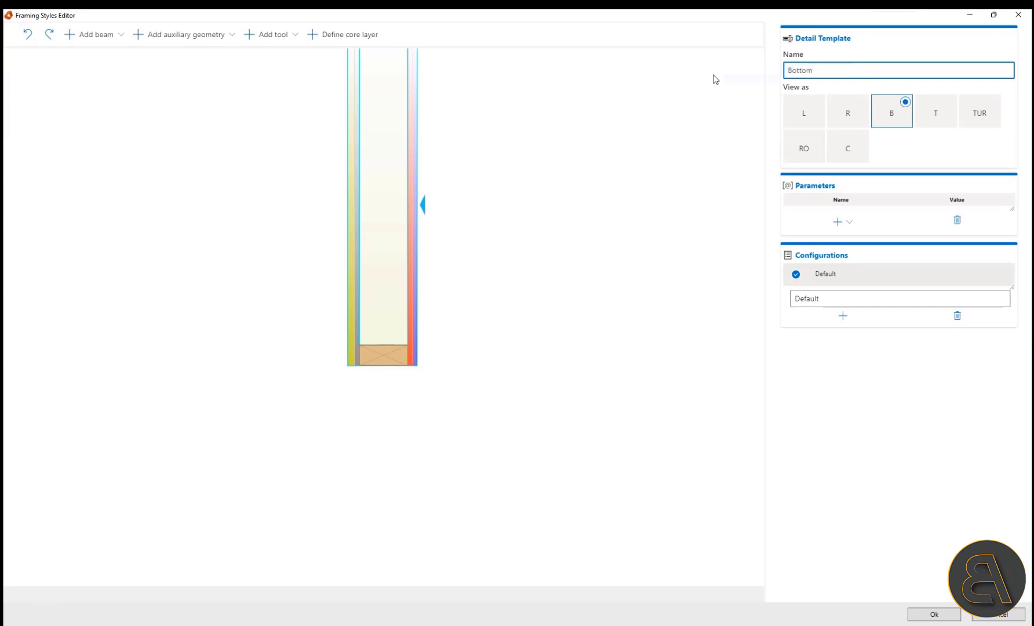
type(" Alternative")
left_click(431, 306)
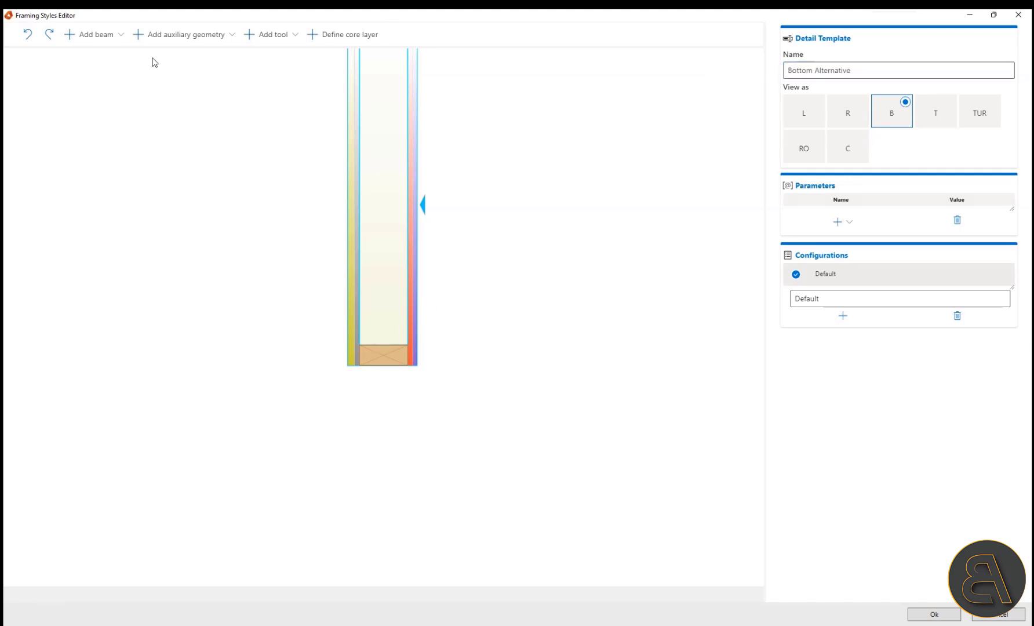
Step: Add a second beam directly on top of the bottom plate in the detail
left_click(80, 37)
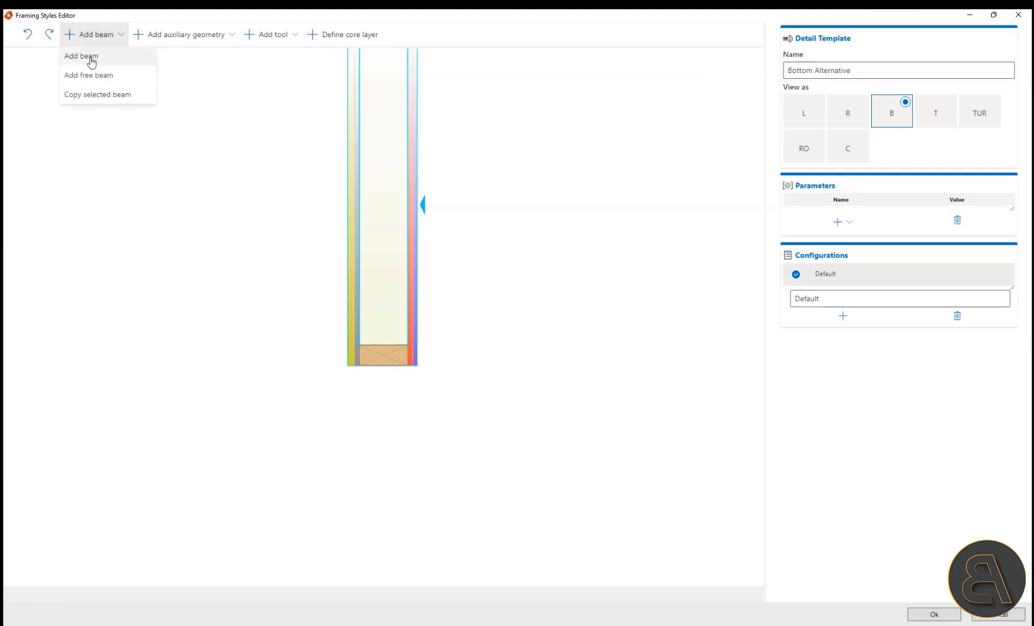
left_click(91, 59)
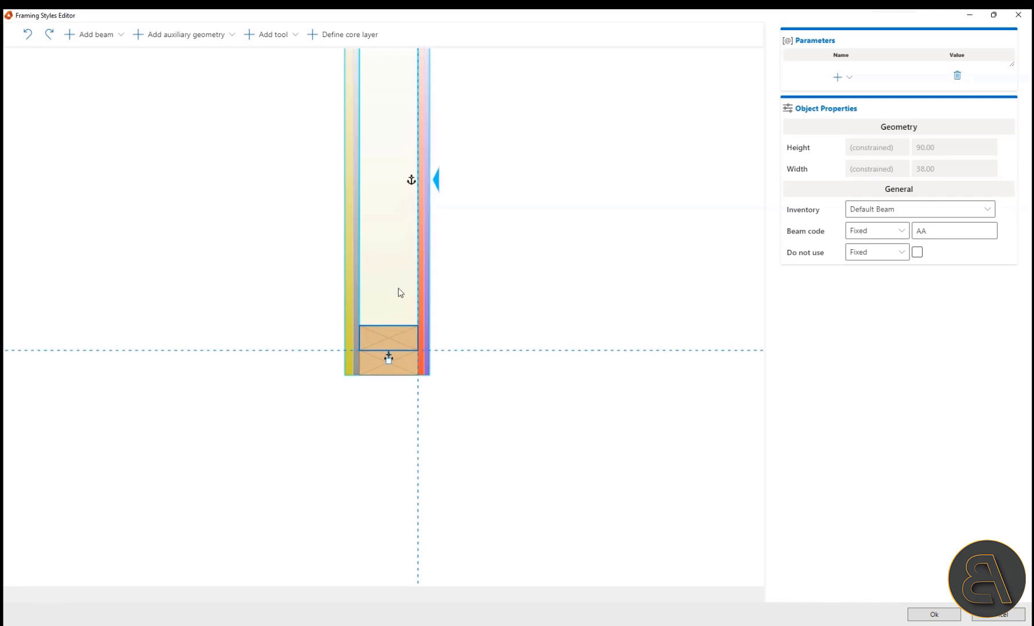
scroll(380, 347, "up", 2)
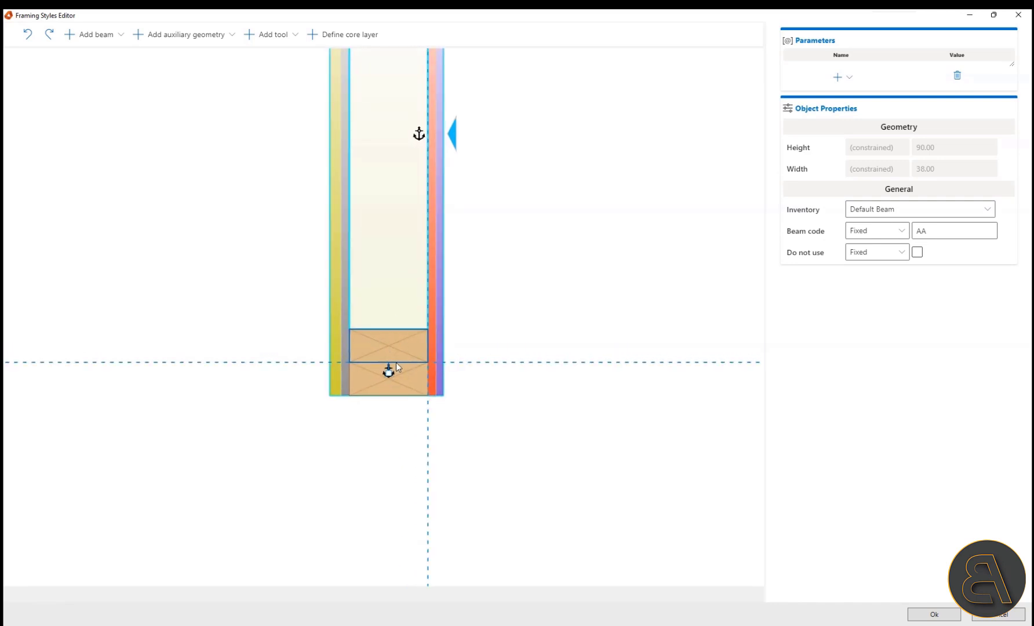
Step: Add a yes/no parameter named "Single Beam" to the detail
left_click(837, 79)
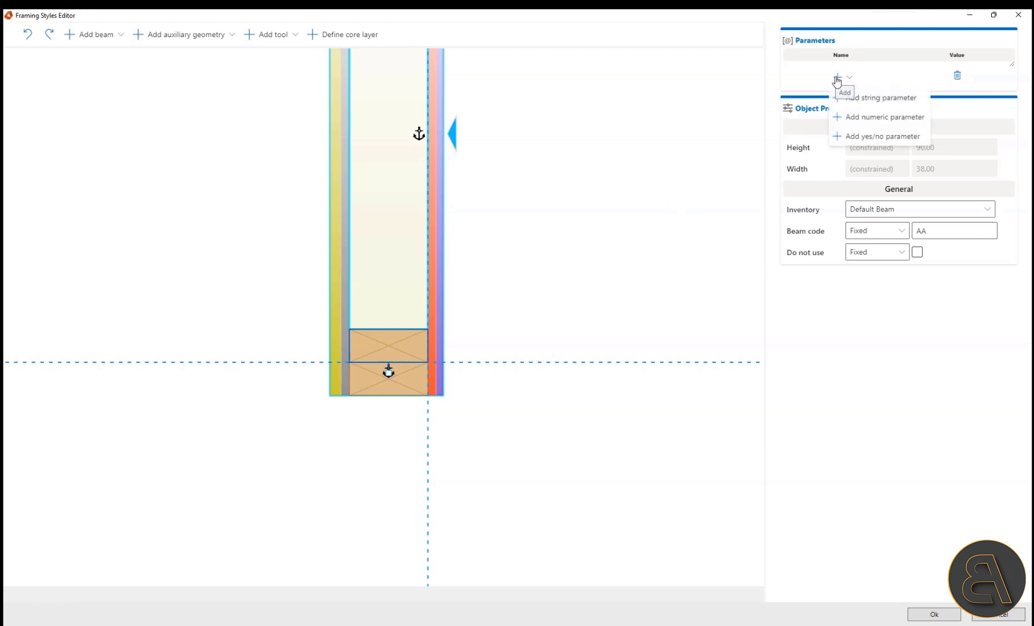
left_click(868, 136)
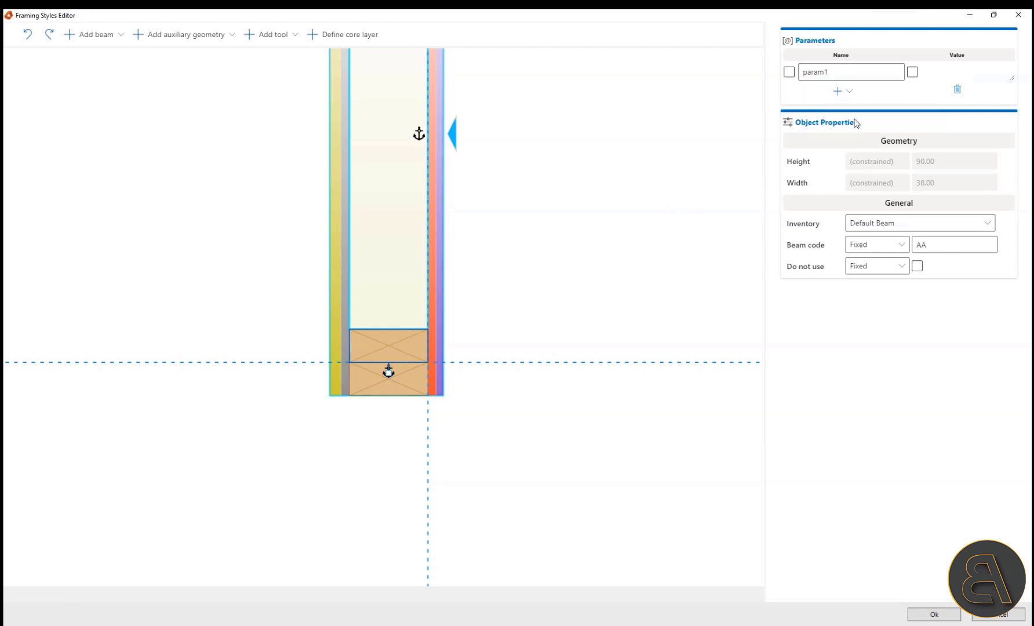
type("Single Beam")
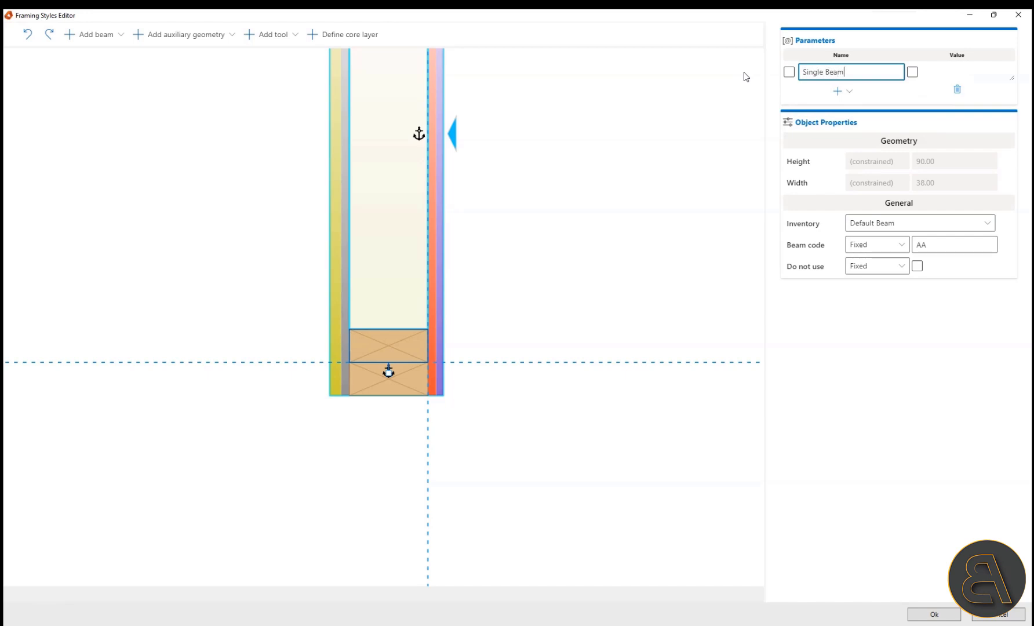
left_click(697, 177)
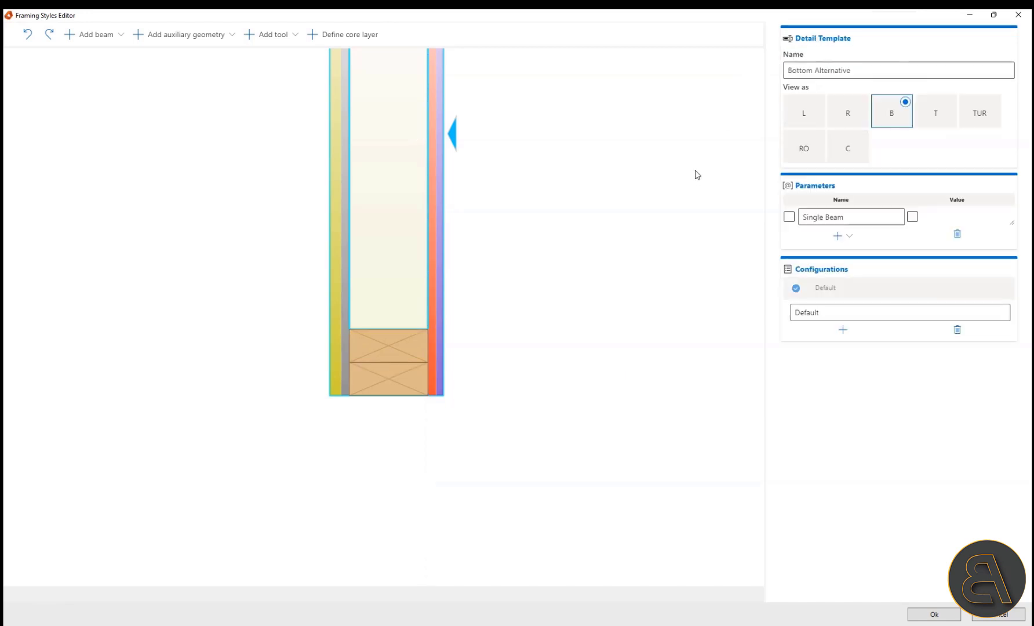
Step: Add another configuration to the detail and rename the Default one as "Single Bottom Plate"
left_click(843, 332)
left_click(858, 291)
left_click_drag(832, 331, 716, 328)
type("Single Bottom Plate")
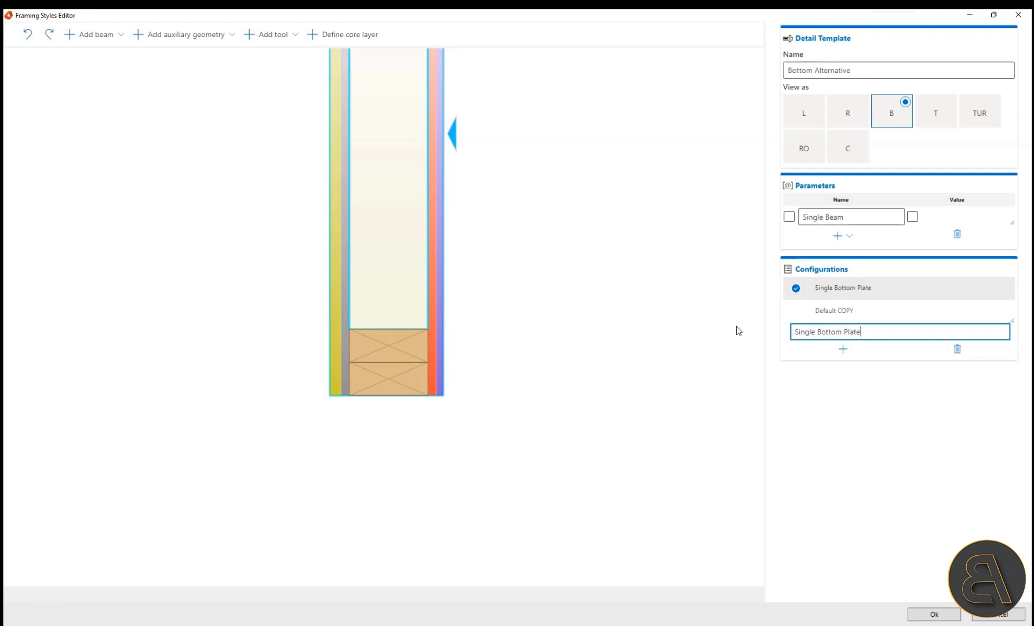
Step: Rename the copied configuration of the detail as "double Bottom Plate"
left_click(835, 311)
left_click_drag(825, 333, 718, 332)
type("do")
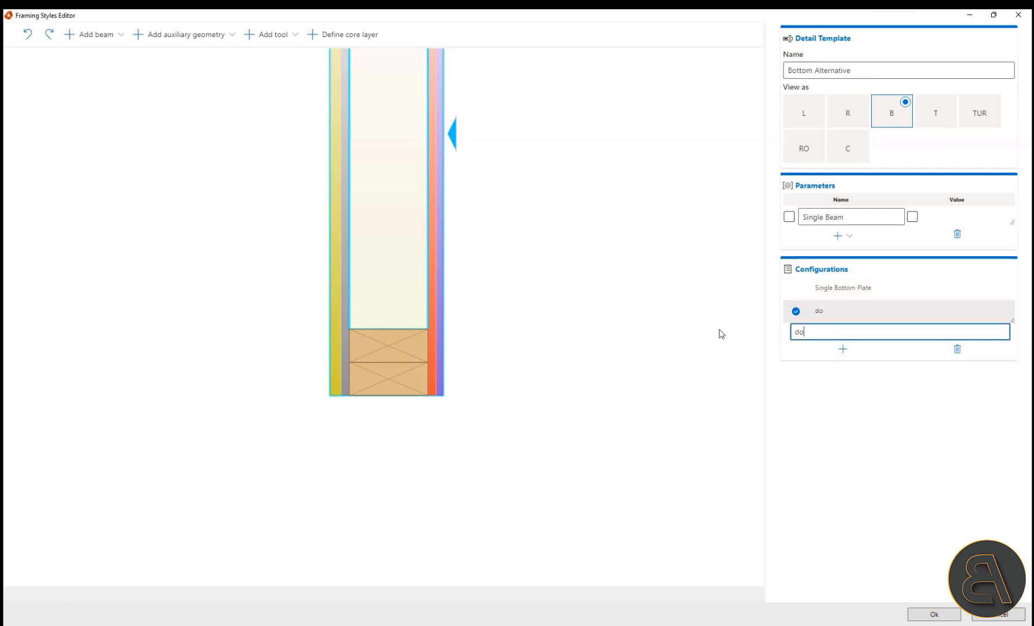
type("uble Bottom Plate")
Step: Link the upper bottom-plate beam's "Do not use" property to the Single Beam parameter and accept the detail
left_click(404, 347)
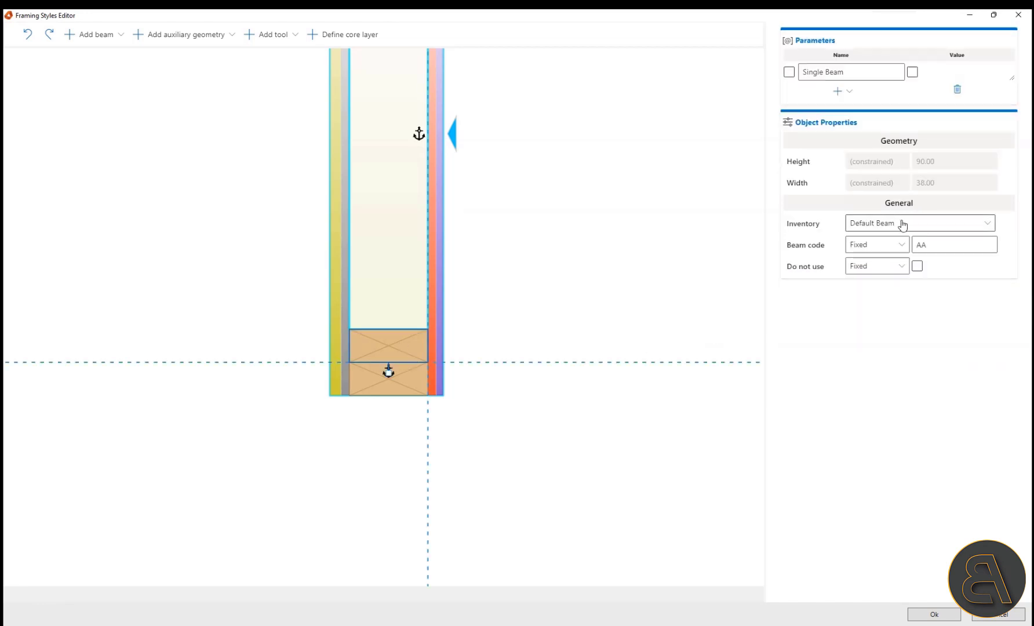
left_click(870, 268)
left_click(866, 289)
left_click(954, 269)
left_click(956, 269)
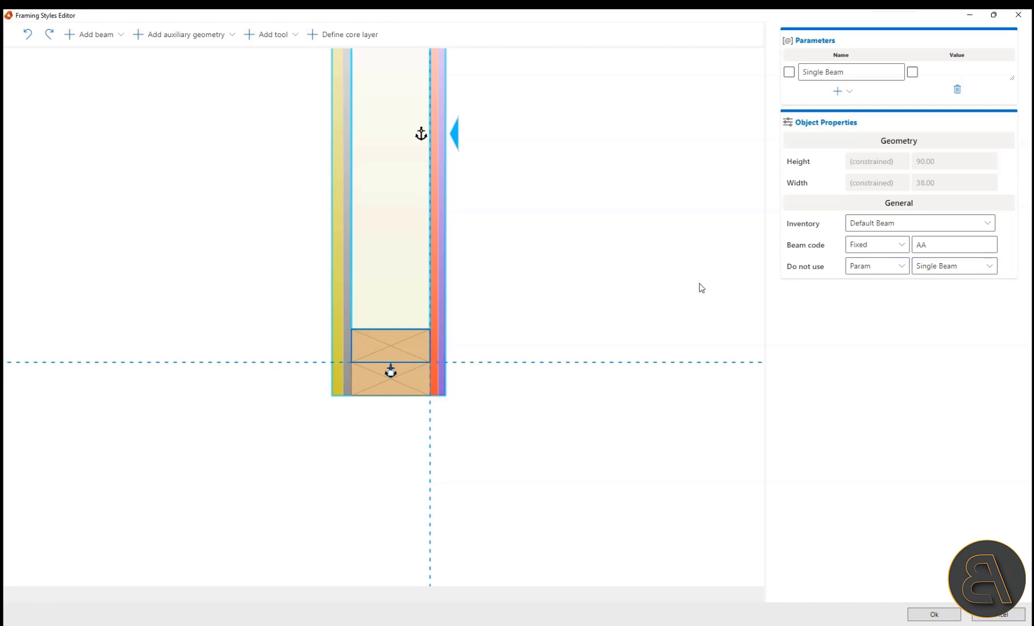
left_click(948, 615)
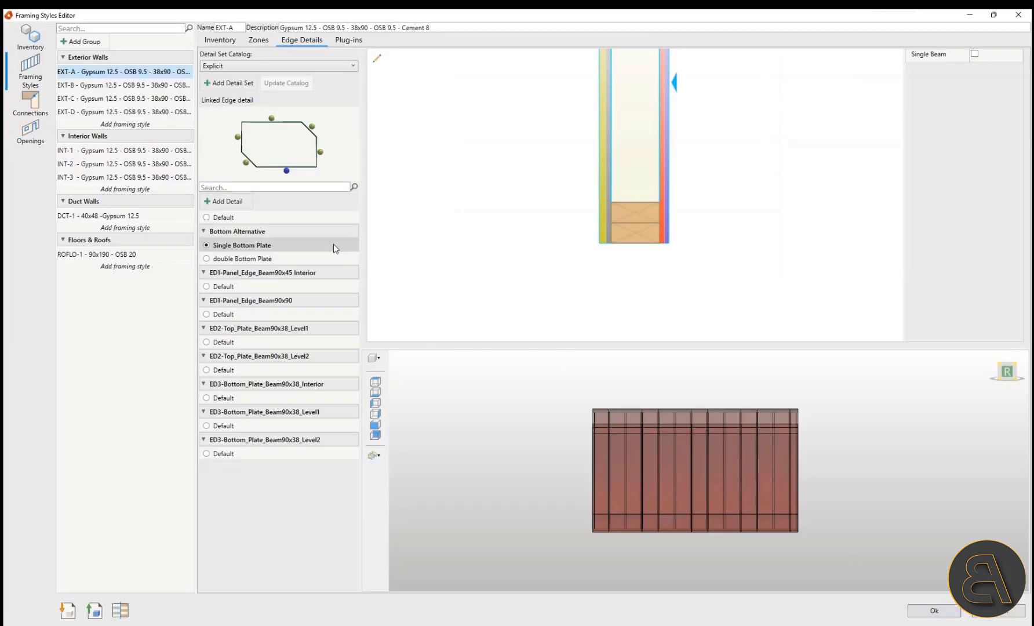
Step: Enable Single Beam for the Single Bottom Plate configuration, and switch the bottom edge to the double Bottom Plate configuration
left_click(242, 260)
left_click(244, 246)
left_click(975, 54)
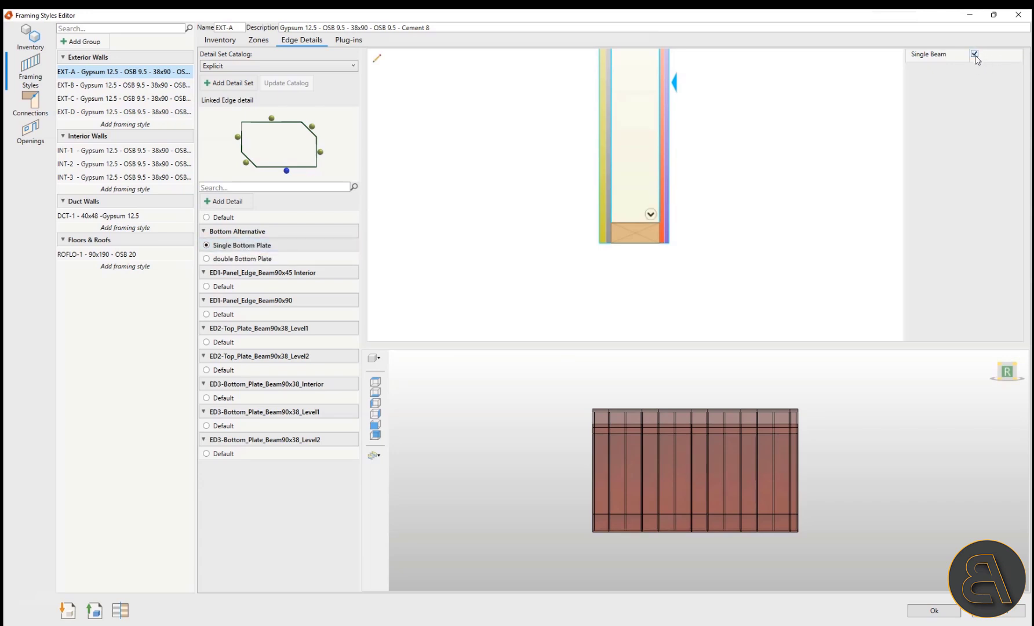
scroll(621, 544, "up", 5)
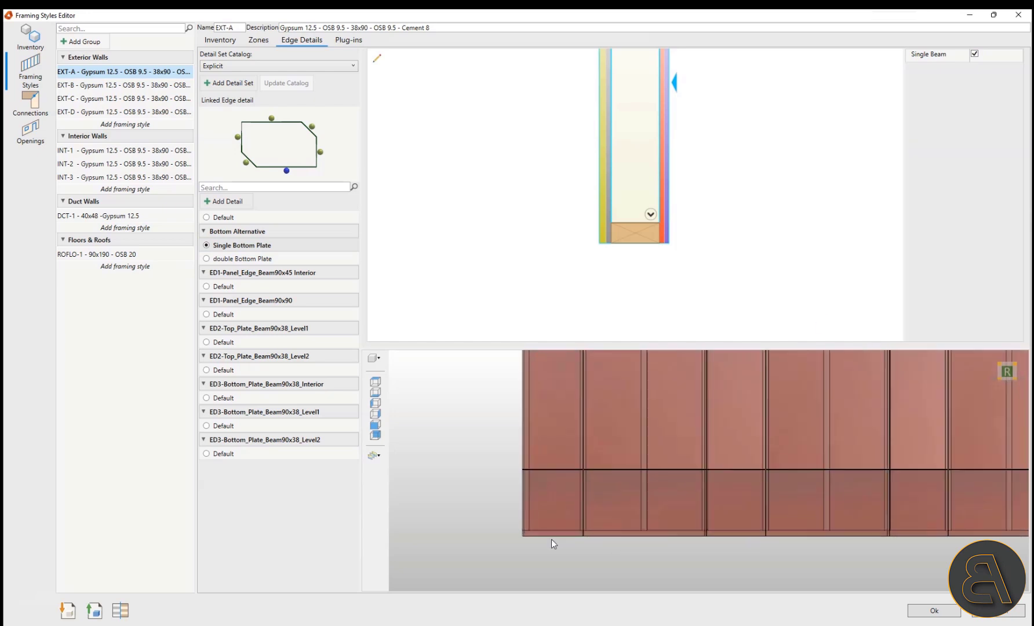
left_click(250, 261)
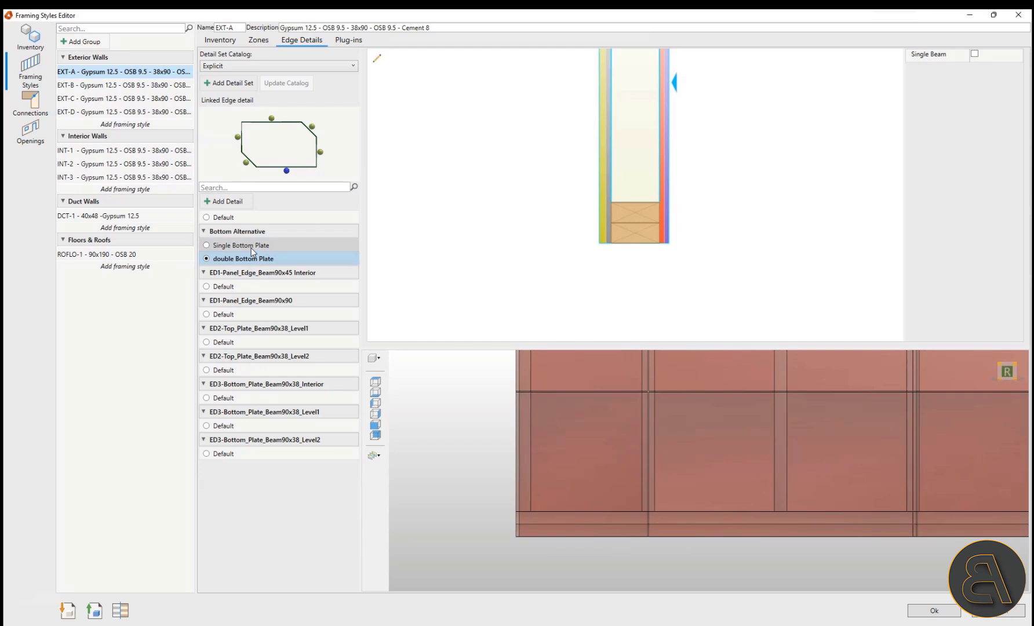
Step: Add a T-Outside connection detail between two exterior walls and name its template "T Connection Alternative"
left_click(24, 100)
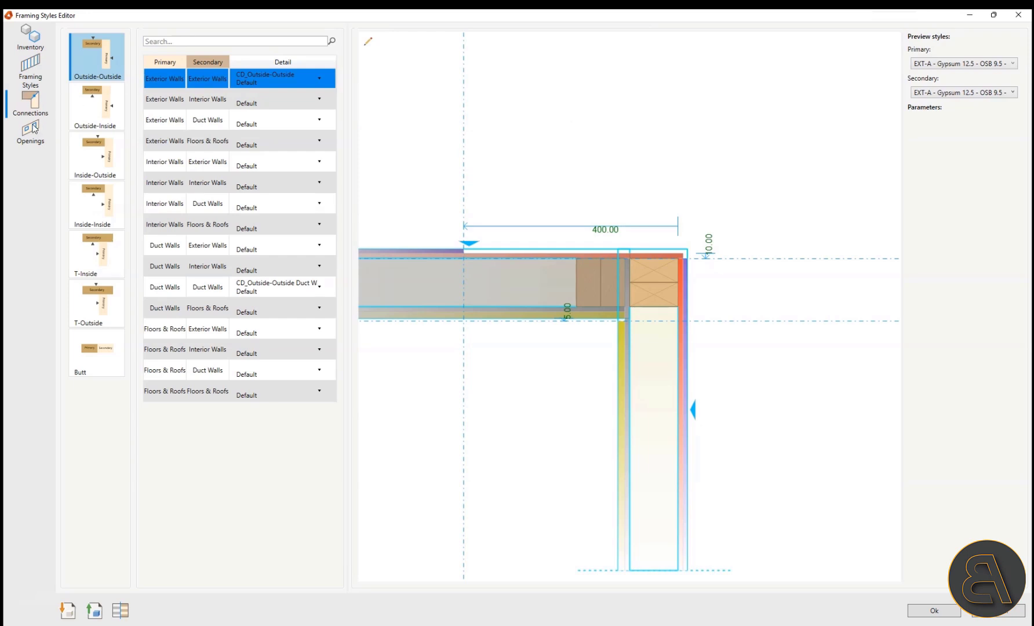
left_click(102, 308)
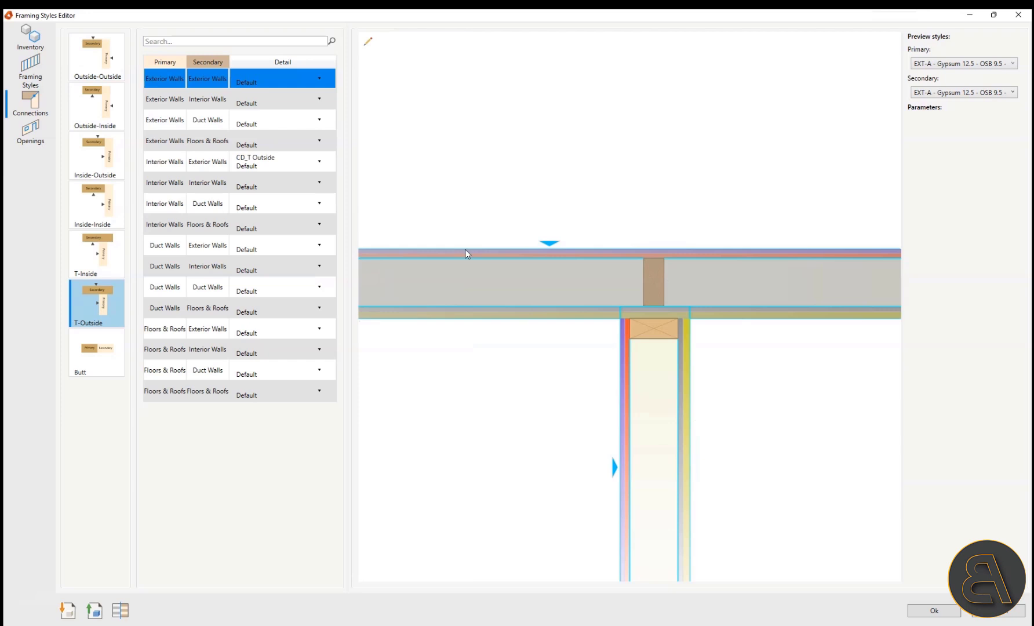
left_click(277, 83)
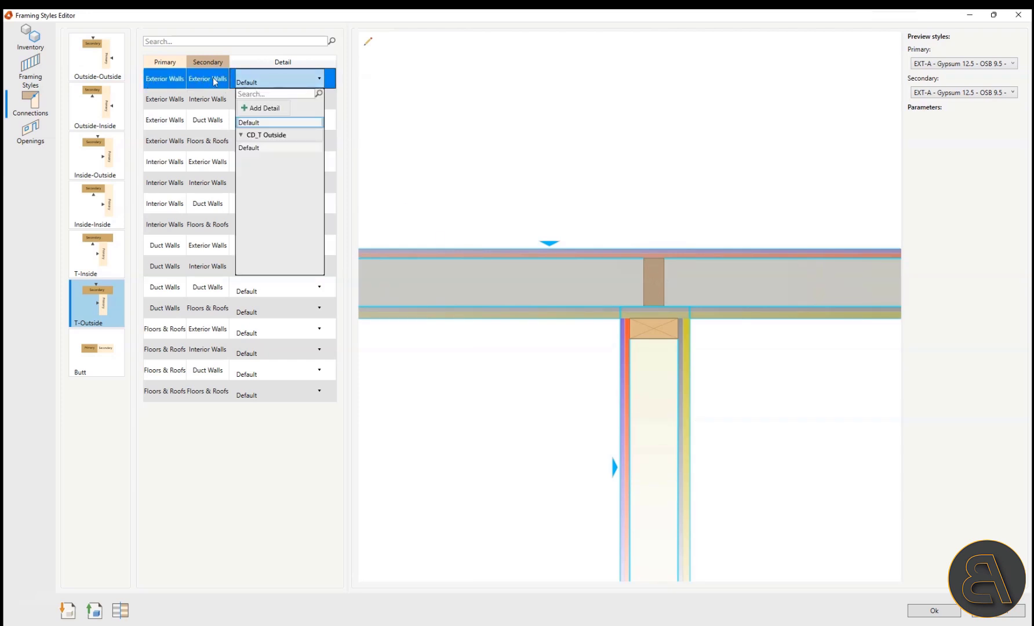
left_click(252, 113)
triple_click(858, 71)
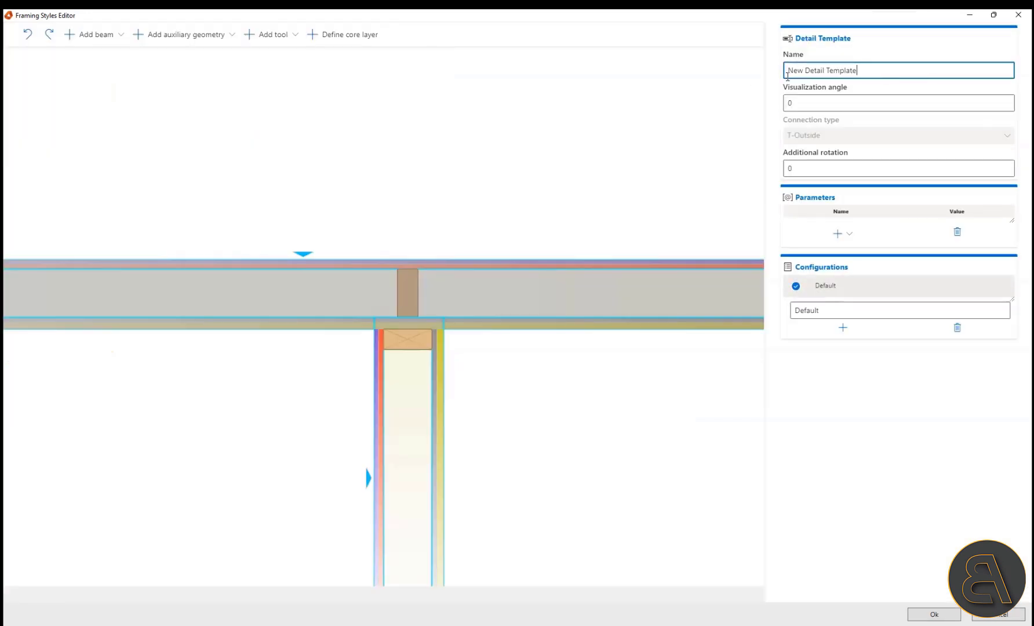
type("T Connection Alternative")
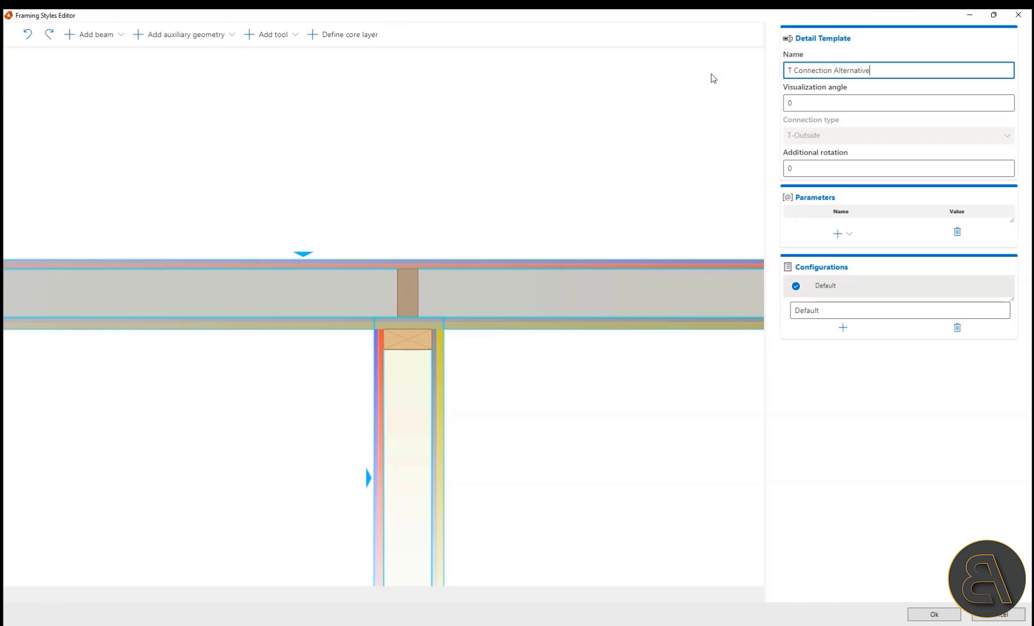
left_click(517, 150)
Step: Move the connecting wall's end beam down, away from the through wall
scroll(426, 292, "up", 1)
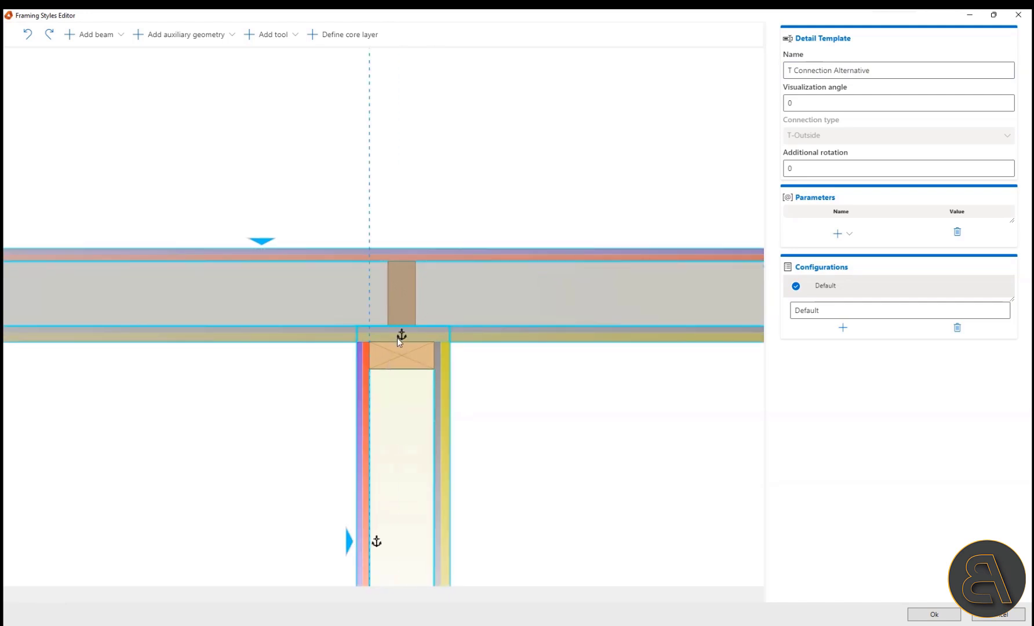
left_click(401, 338)
left_click_drag(398, 358, 413, 431)
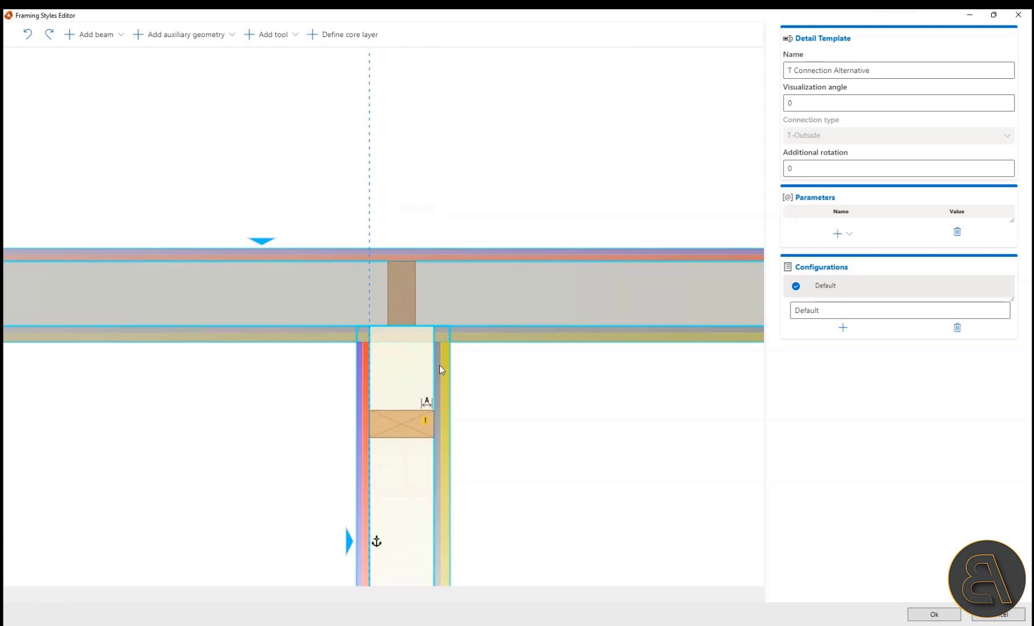
Step: Pull the ends of the connecting wall's layers on both sides back to the moved end beam
left_click(437, 366)
left_click_drag(438, 335, 437, 410)
left_click(447, 373)
left_click_drag(445, 341, 442, 440)
left_click(361, 383)
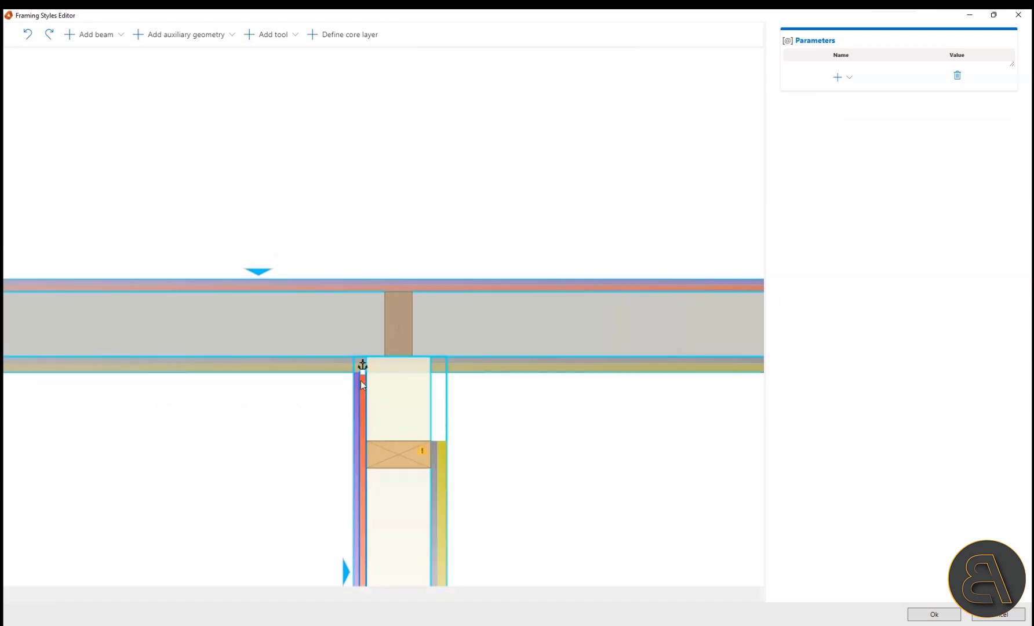
left_click_drag(361, 374, 367, 438)
left_click(358, 409)
left_click_drag(358, 373, 358, 440)
left_click(497, 418)
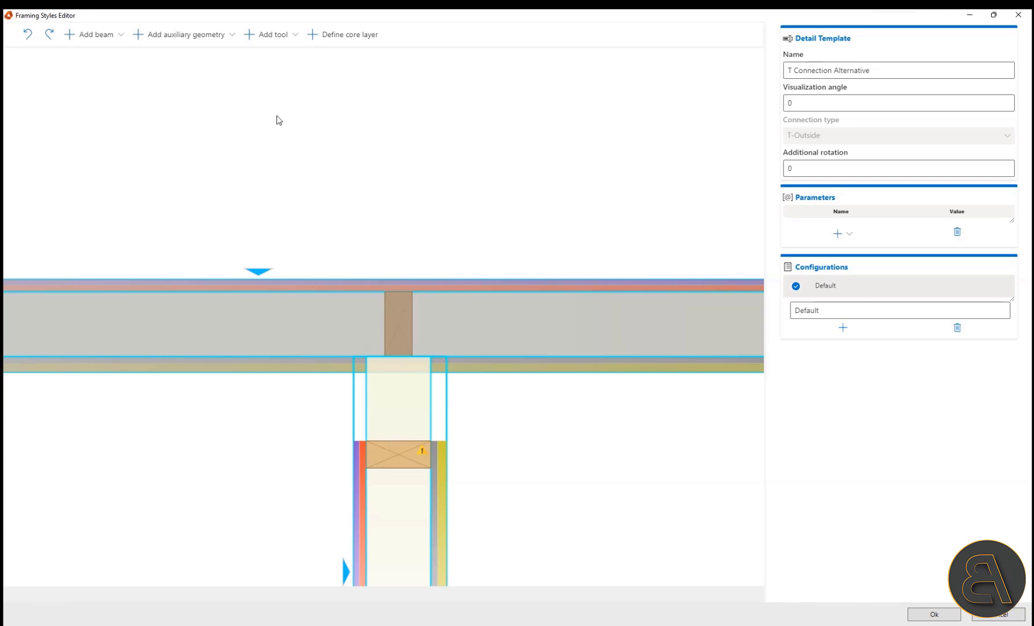
Step: Add an auxiliary offset line about 150 below the through wall's lower face
left_click(188, 39)
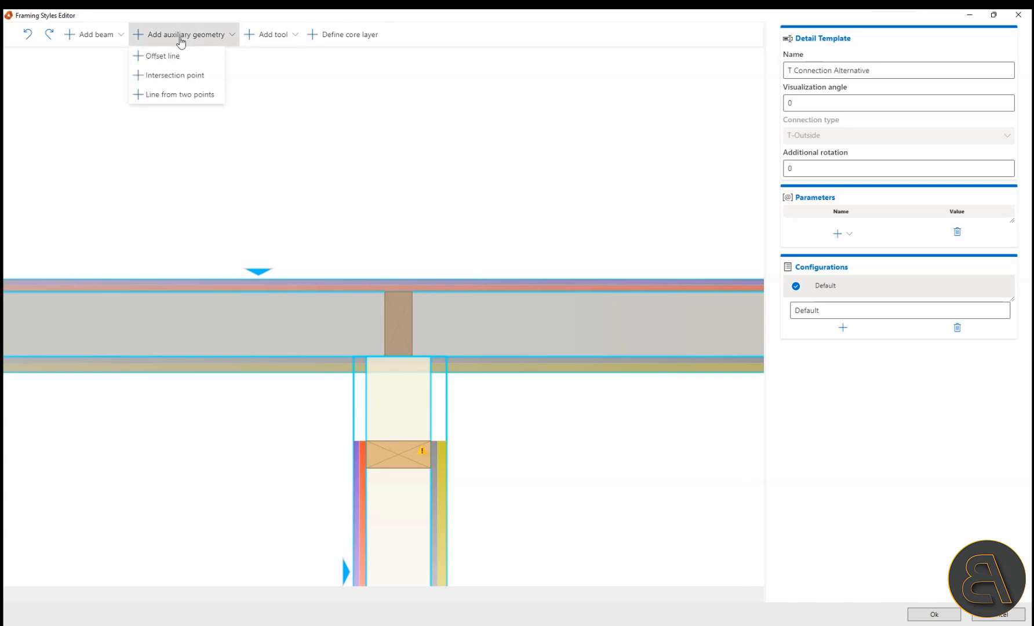
left_click(173, 58)
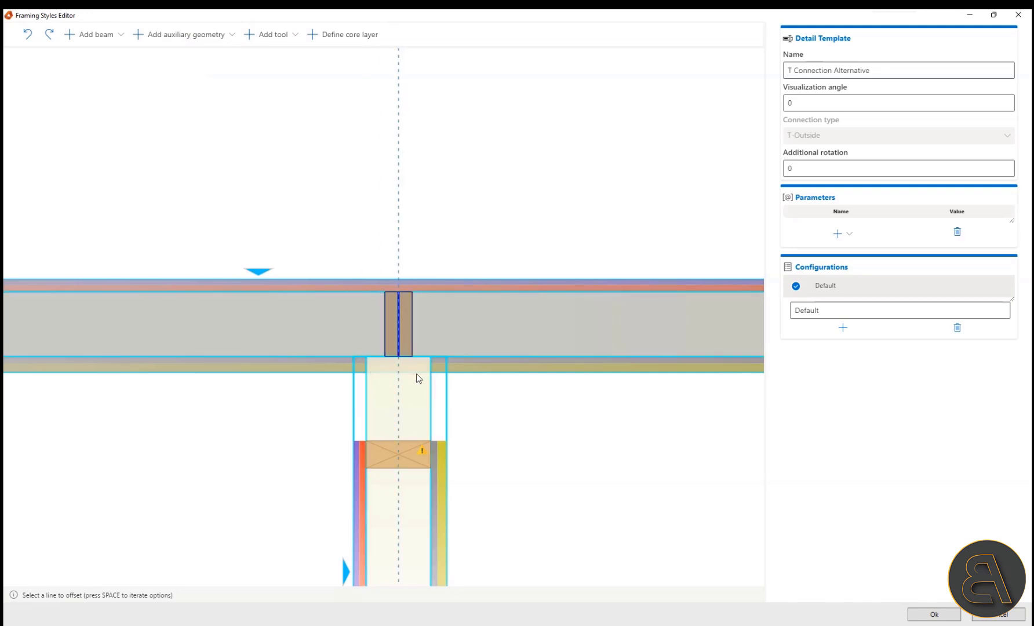
left_click(475, 374)
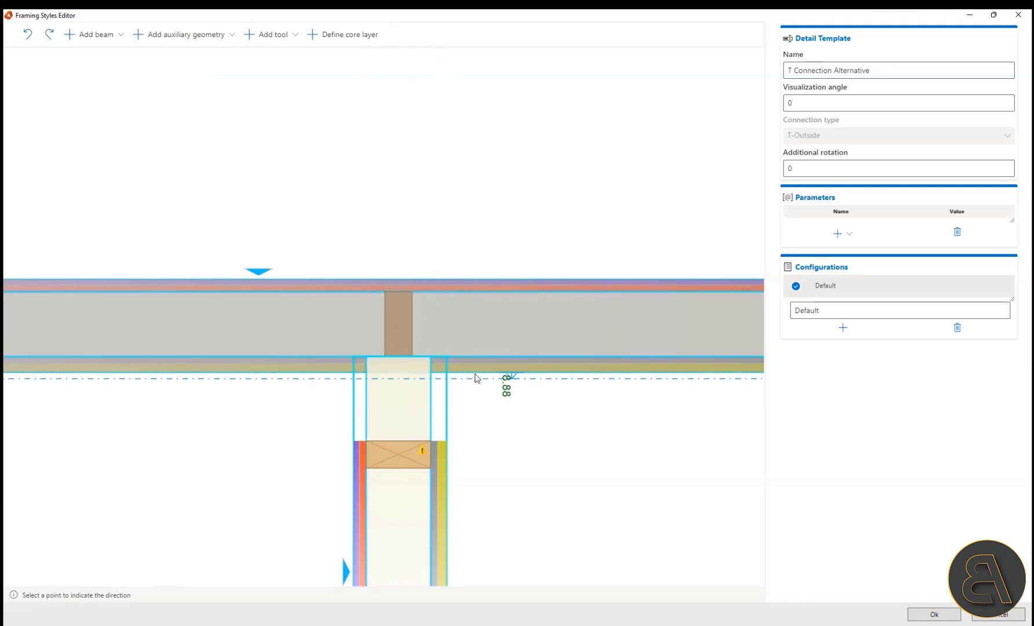
left_click(514, 479)
Step: Create a numeric parameter named "Offset Connecting Wall" and link the auxiliary line's offset to it
left_click(515, 402)
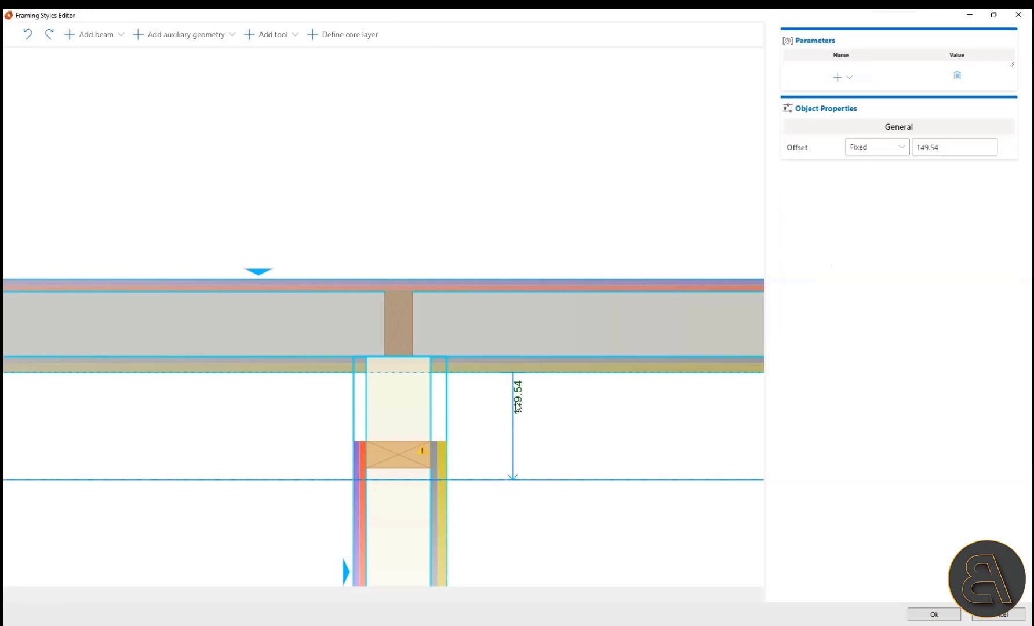
left_click(837, 78)
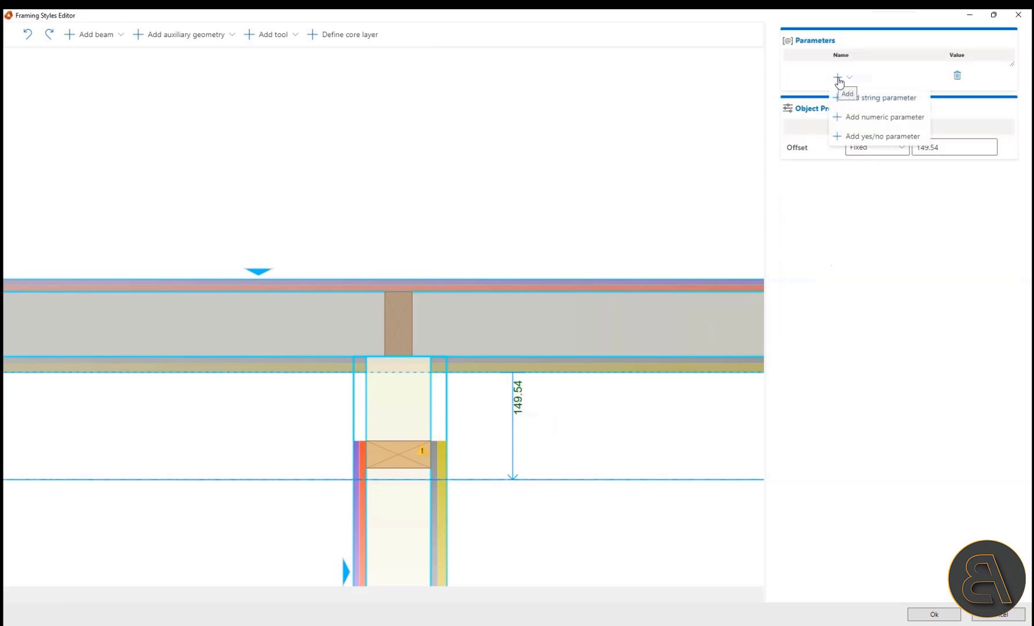
left_click(863, 118)
type("Offset Connecting Wall")
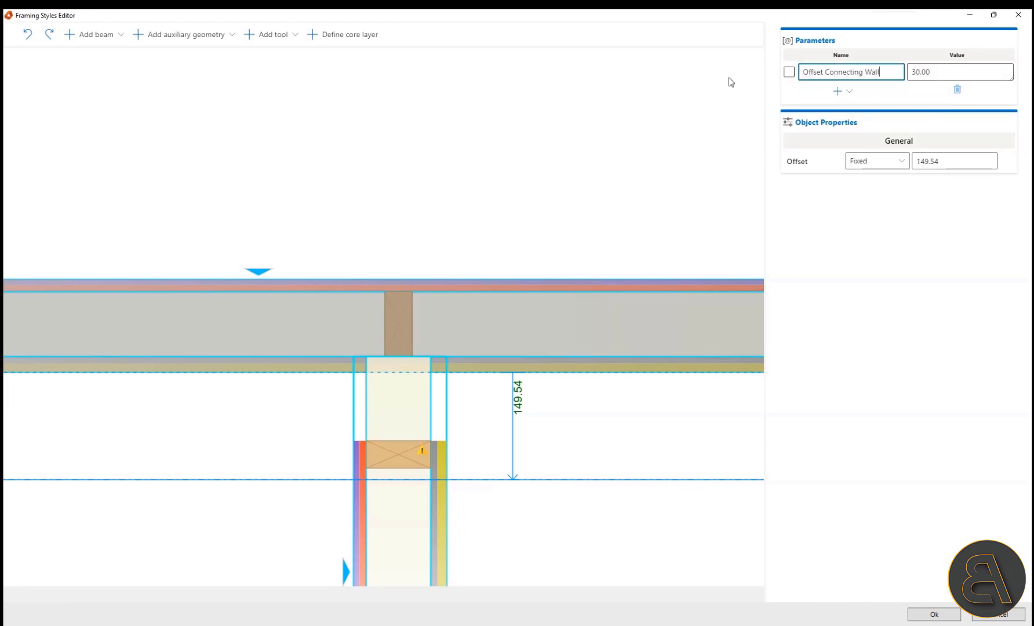
left_click(938, 75)
left_click(876, 161)
left_click(861, 178)
Step: Move the connecting wall's end beam up so that it attaches to the offset line
left_click(399, 456)
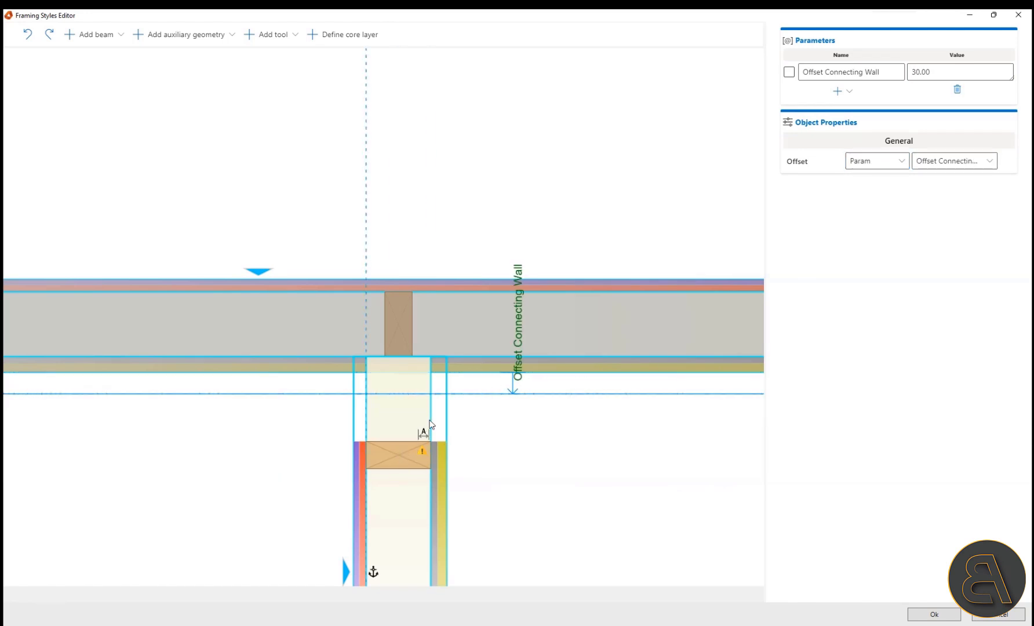
left_click_drag(400, 452, 400, 393)
left_click(510, 434)
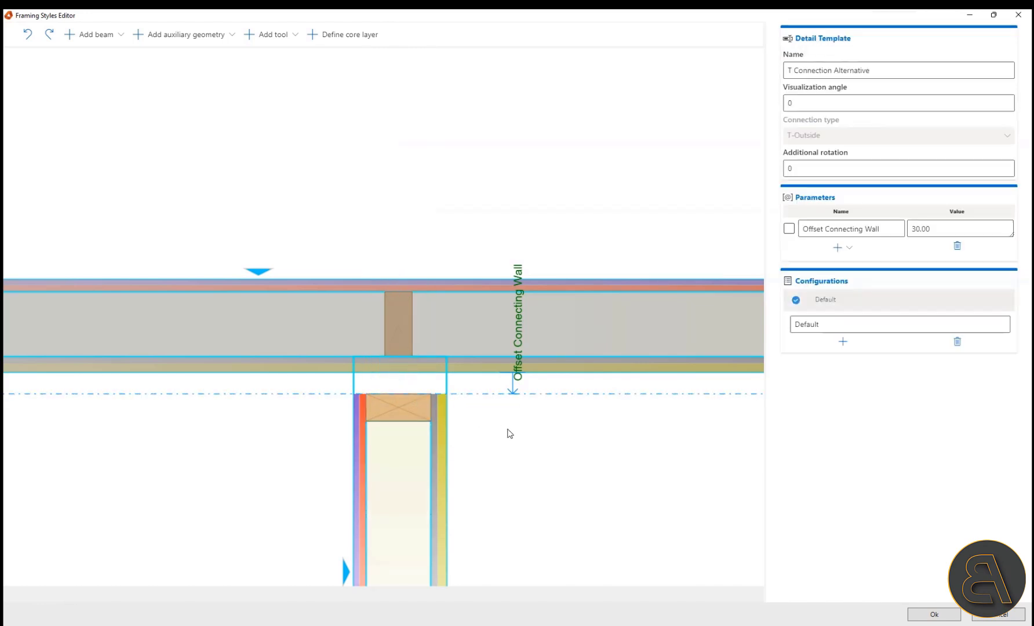
Step: Try a value of 50 for the Offset Connecting Wall parameter
left_click(514, 377)
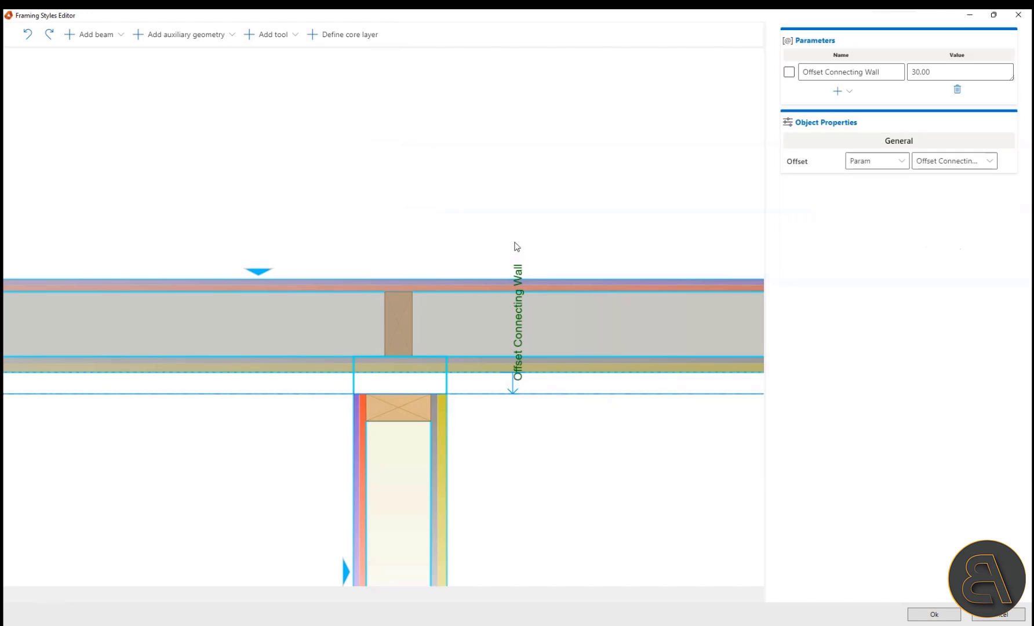
double_click(922, 72)
type("50")
left_click(688, 157)
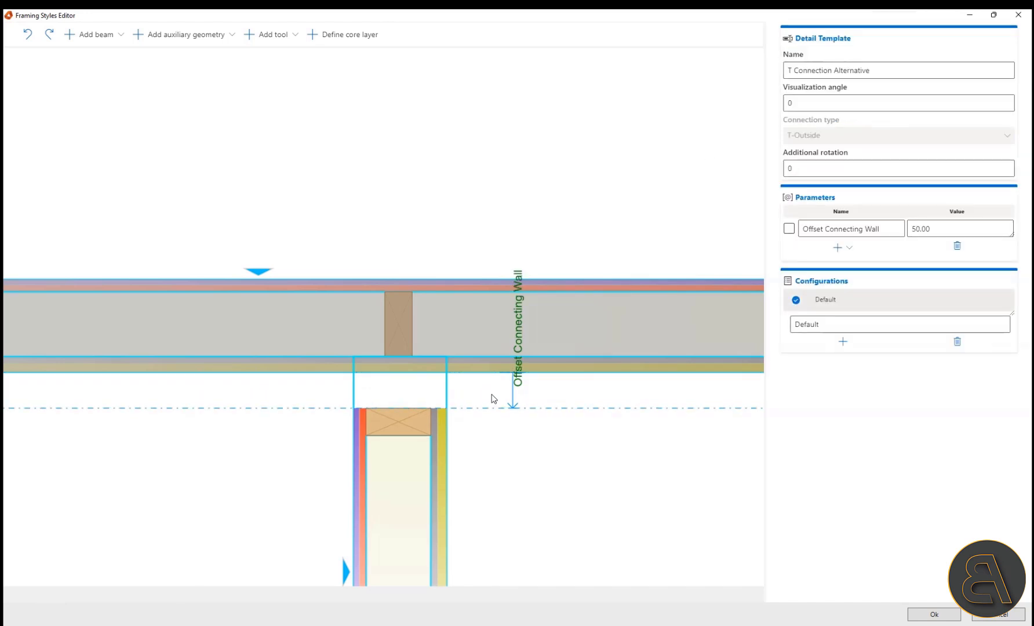
Step: Set the Offset Connecting Wall parameter to 0 and accept the T connection detail
double_click(957, 228)
type("0")
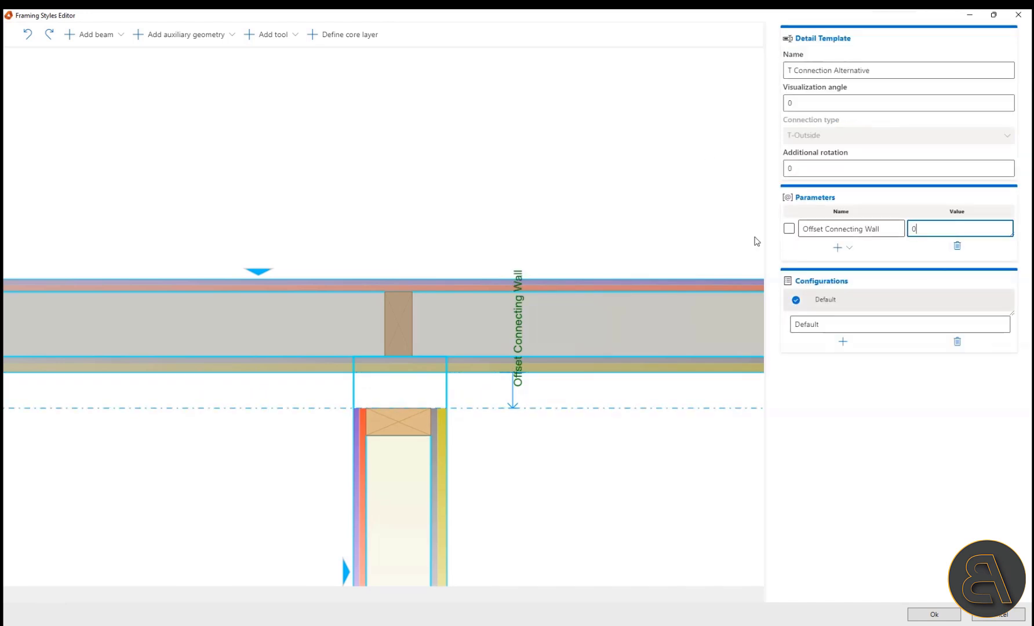
left_click(572, 178)
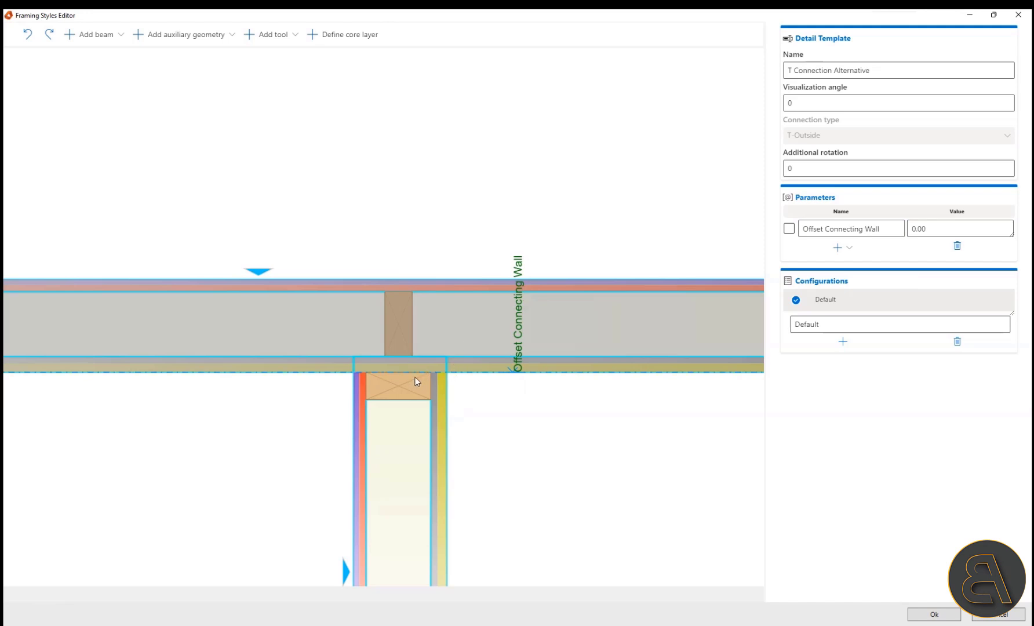
left_click(934, 614)
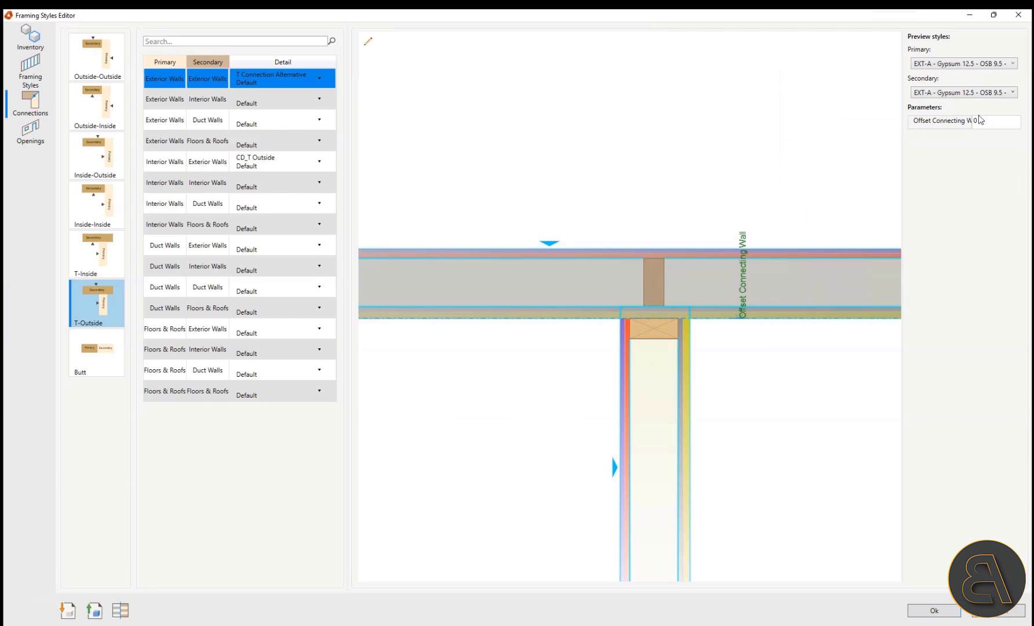
Step: Set the exterior-to-exterior T-Outside connection's wall offset to 10, and view the details available for exterior-to-interior walls
double_click(997, 120)
key("Return")
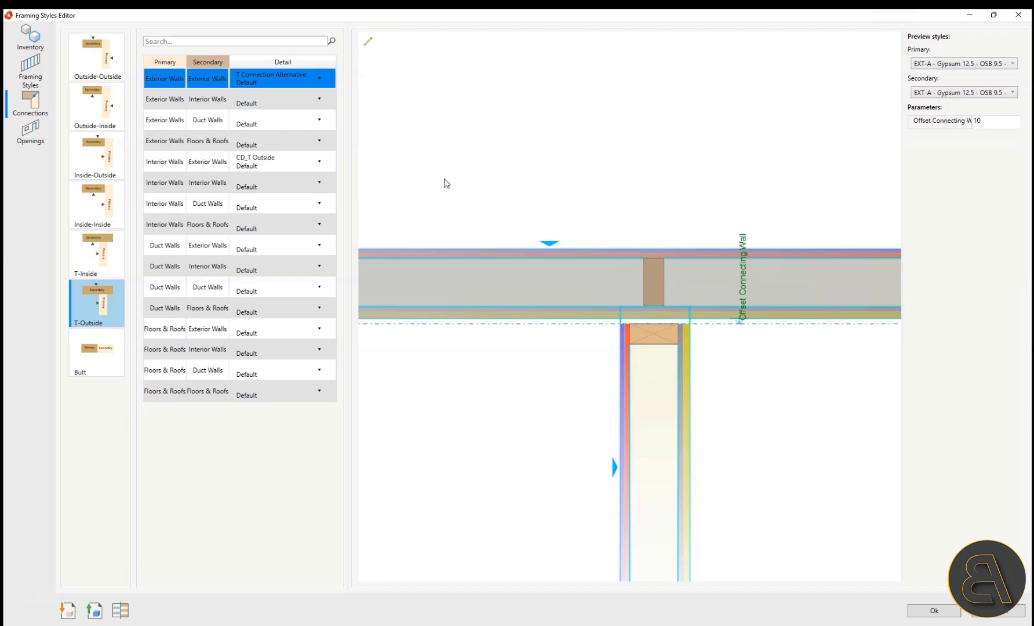
left_click(282, 100)
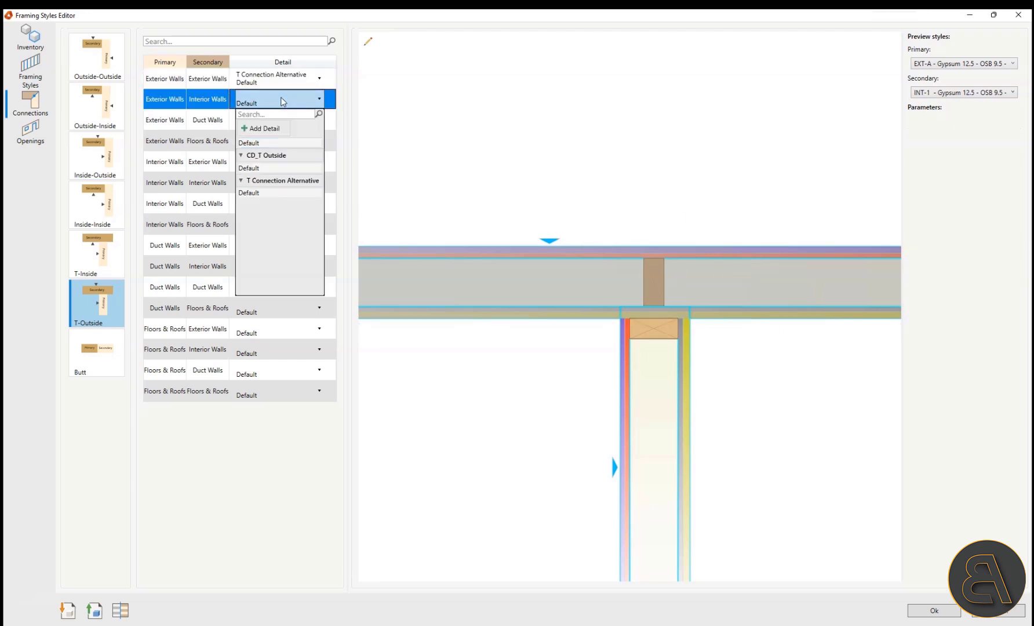
left_click(282, 100)
left_click(474, 127)
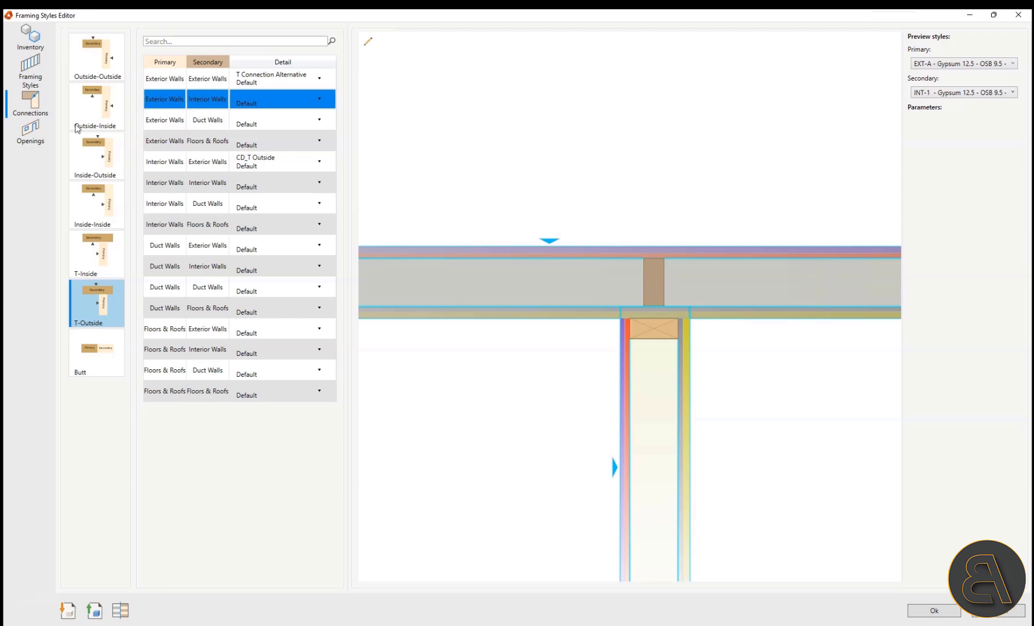
Step: Open the opening styles and examine the framing around the opening in the enlarged 3D wall preview of OpeningStyle1
left_click(32, 131)
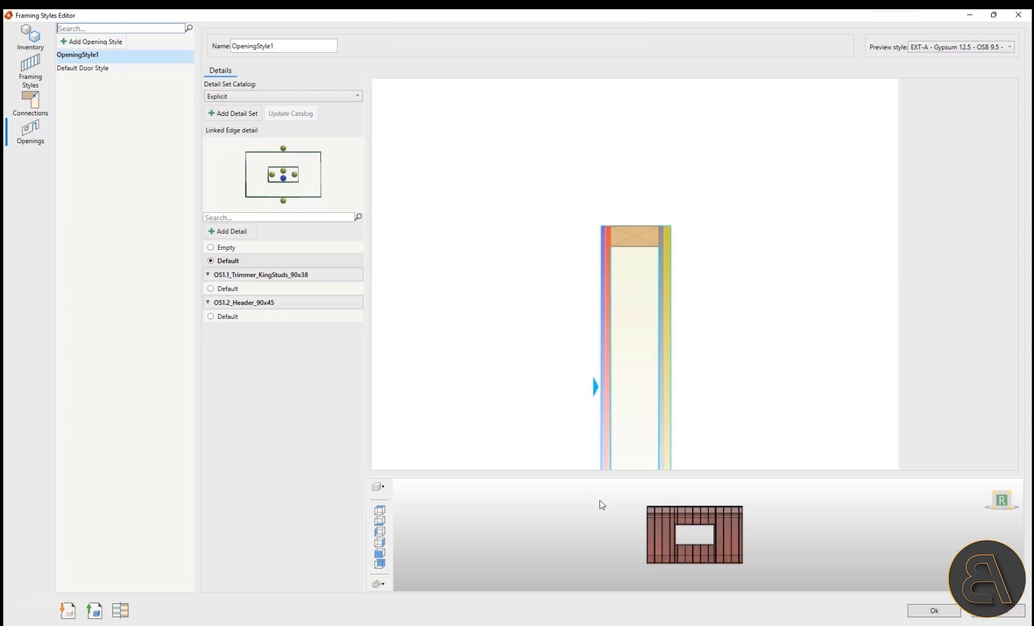
left_click_drag(677, 476, 713, 295)
scroll(687, 442, "up", 10)
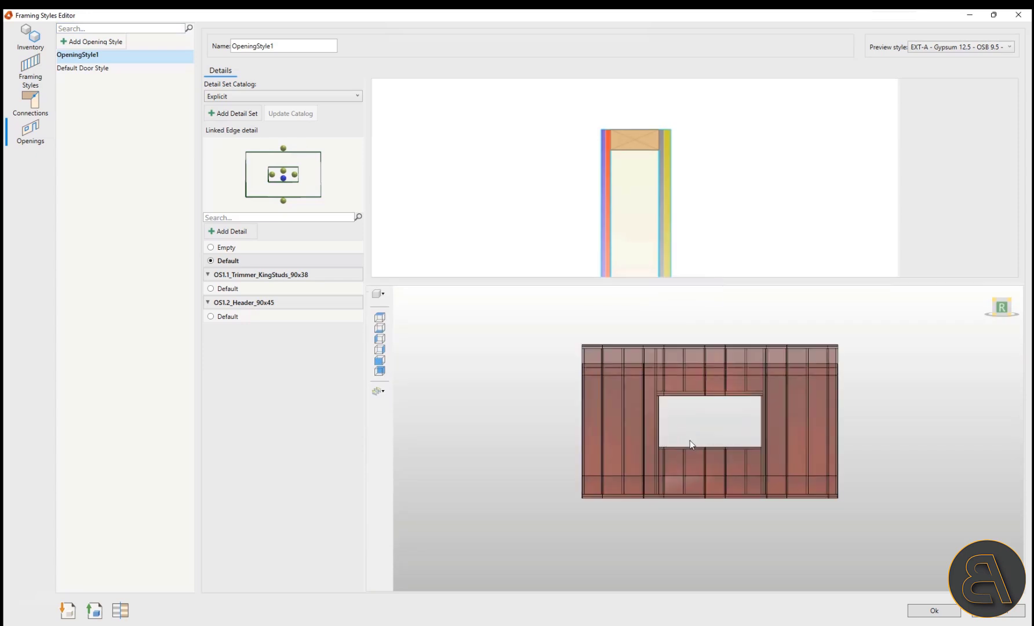
scroll(616, 439, "down", 2)
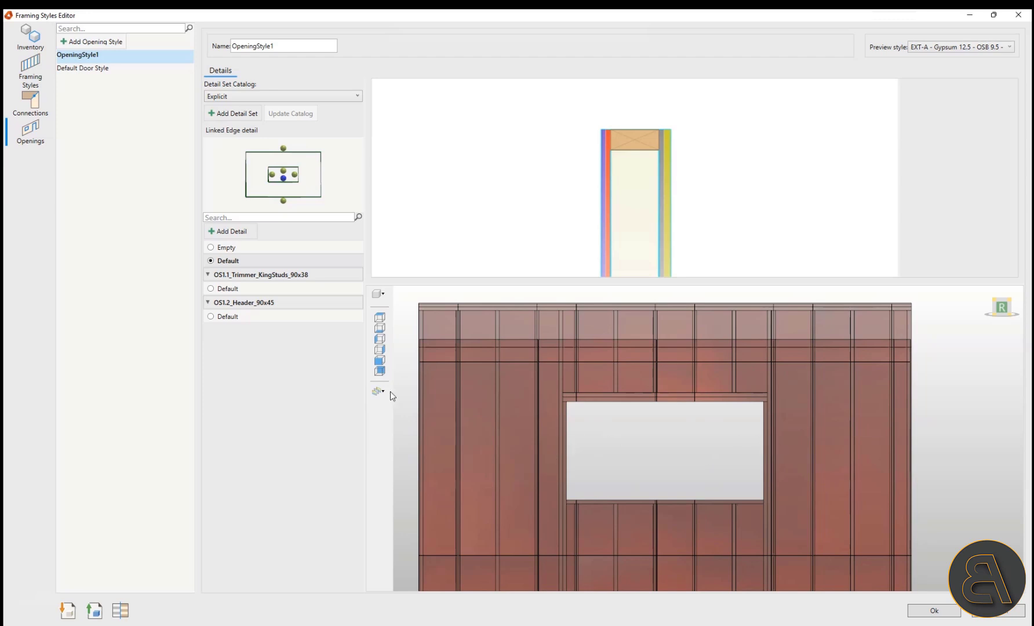
Step: Add a new opening style and name it Default Window Style
left_click(97, 41)
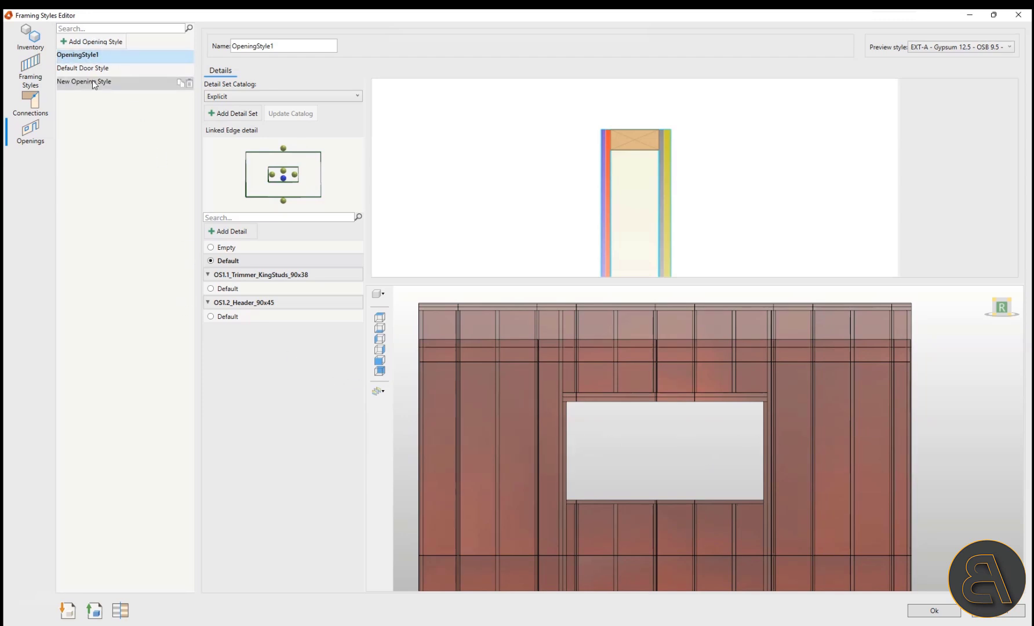
left_click(91, 82)
left_click_drag(313, 46, 172, 51)
type("Default Window")
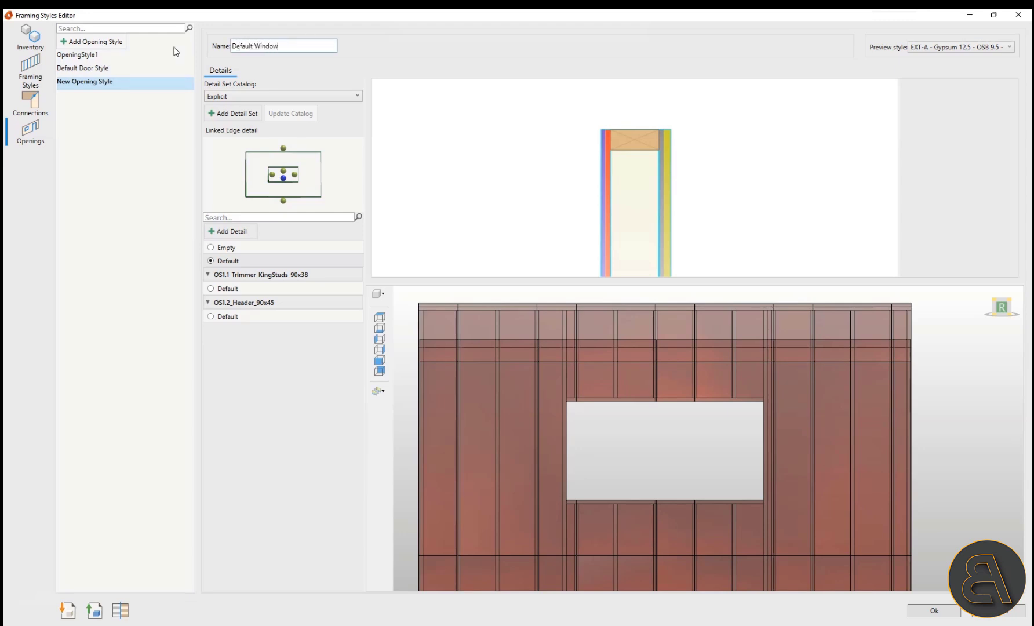
left_click(656, 453)
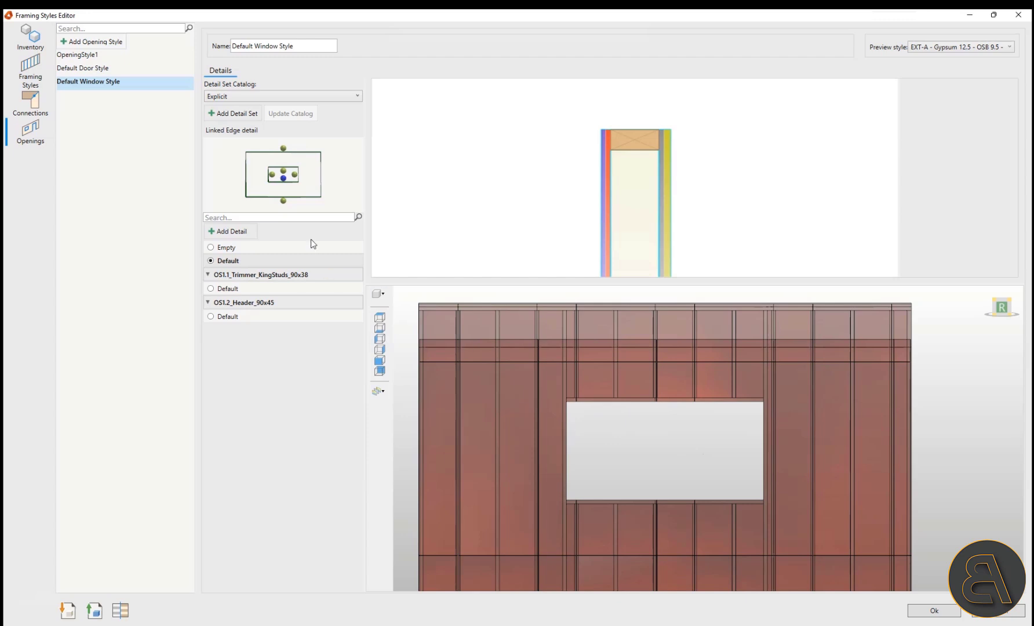
Step: Create a new detail template named Side Double for the left edge of the window opening
left_click(272, 175)
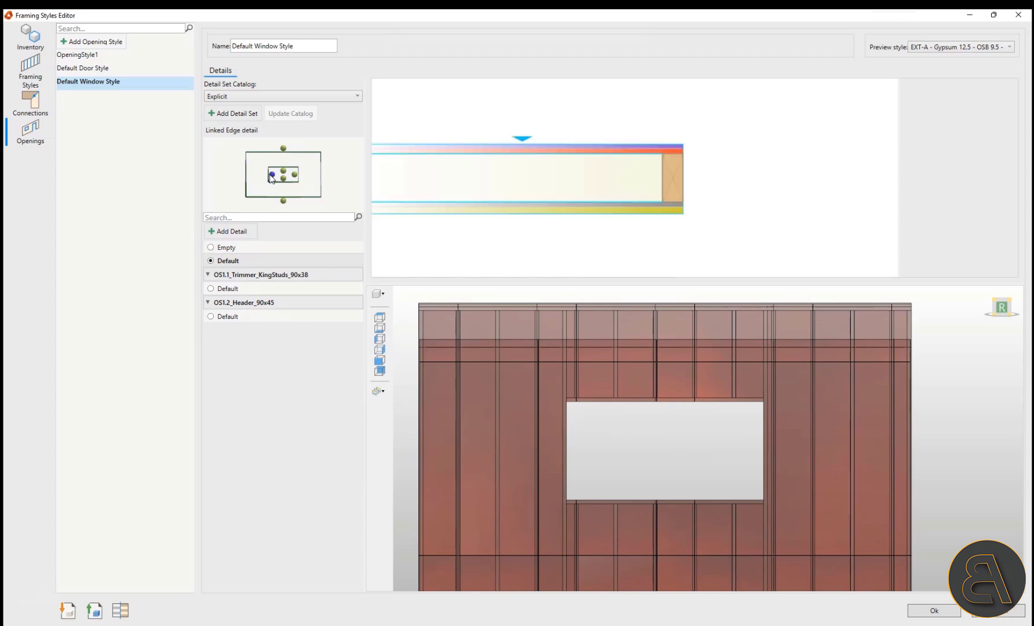
left_click(241, 233)
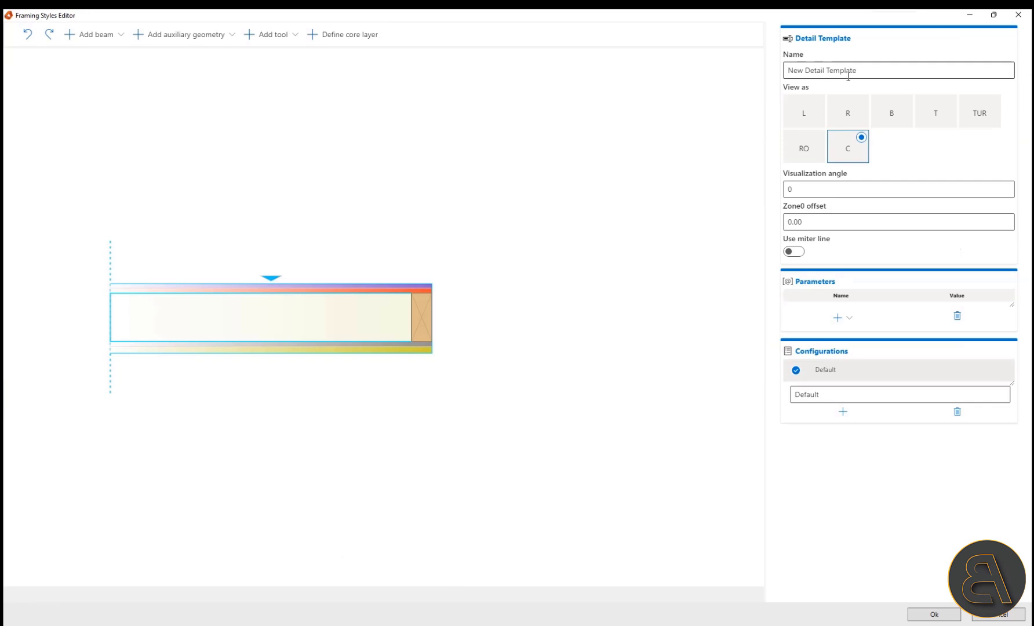
left_click_drag(870, 73, 668, 78)
key("BackSpace")
key("BackSpace")
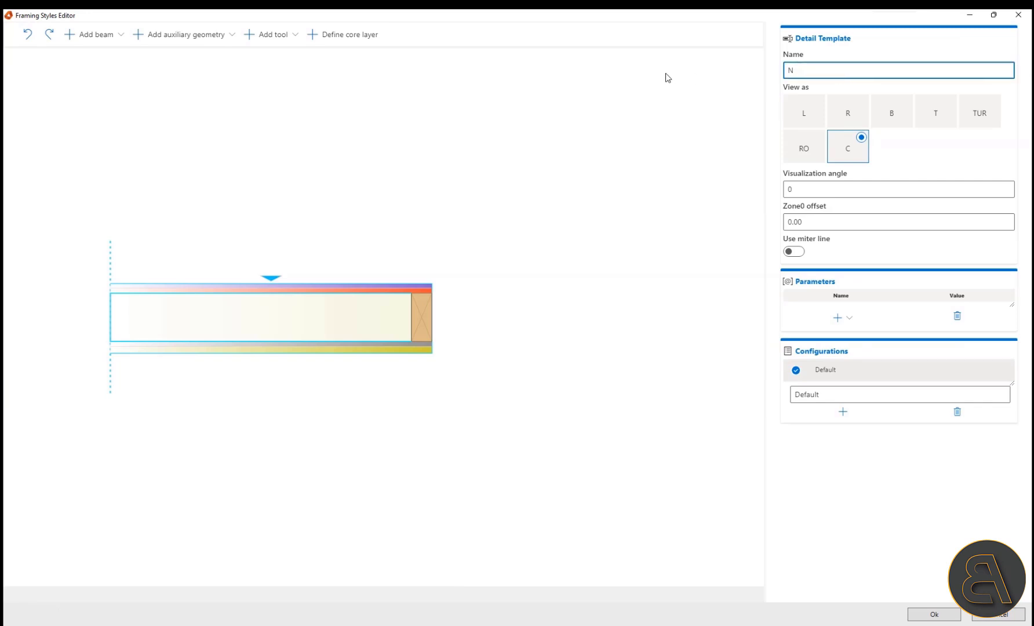
type("Side Do")
left_click(371, 310)
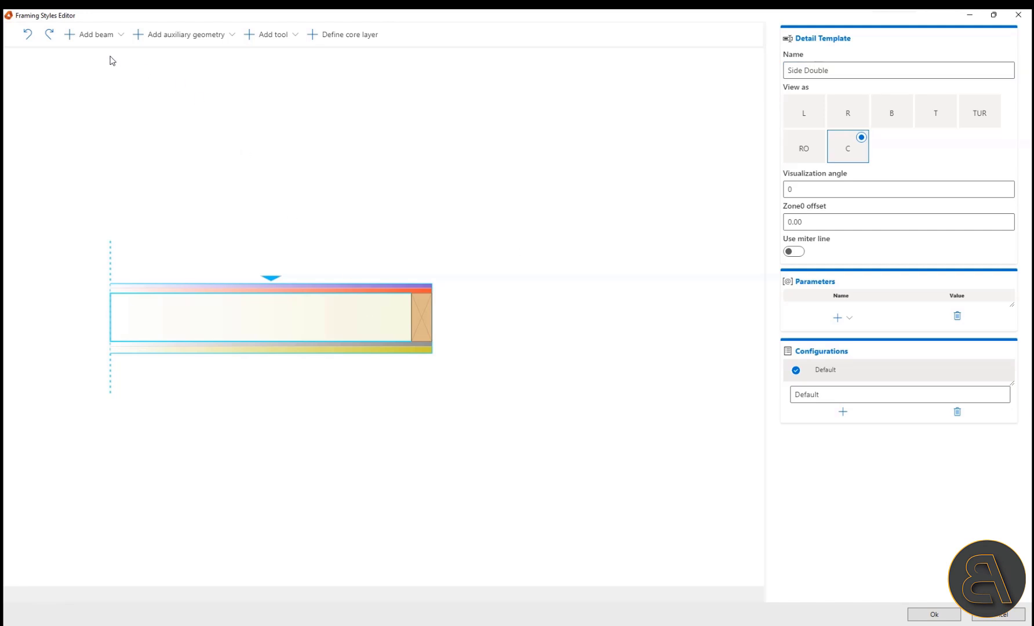
Step: Add a second beam beside the edge stud, assign the Side Double detail to the opening's right edge too, and accept the styles
left_click(98, 38)
left_click(93, 56)
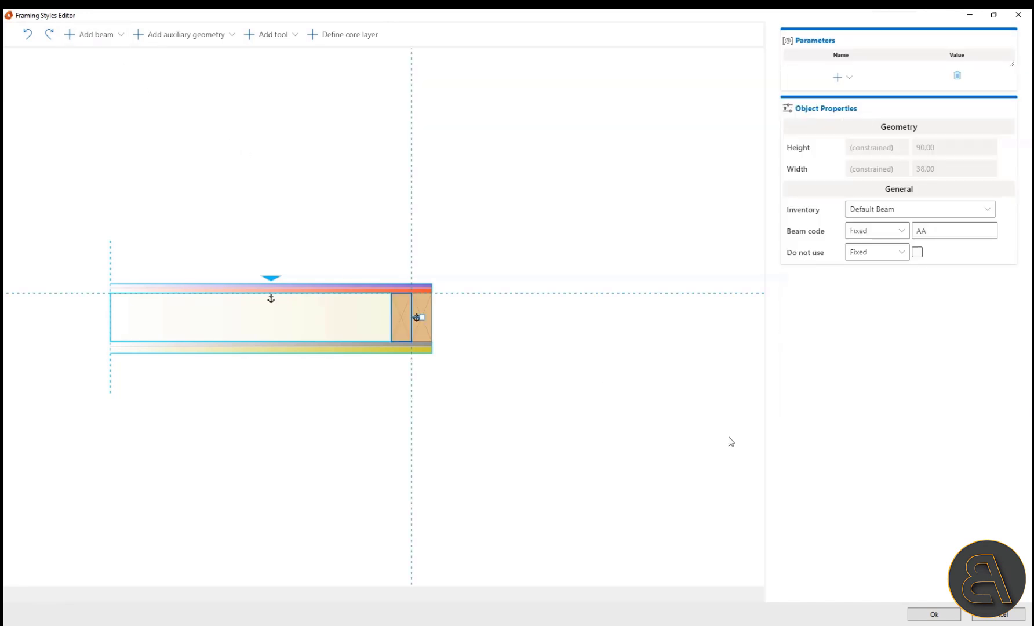
left_click(933, 615)
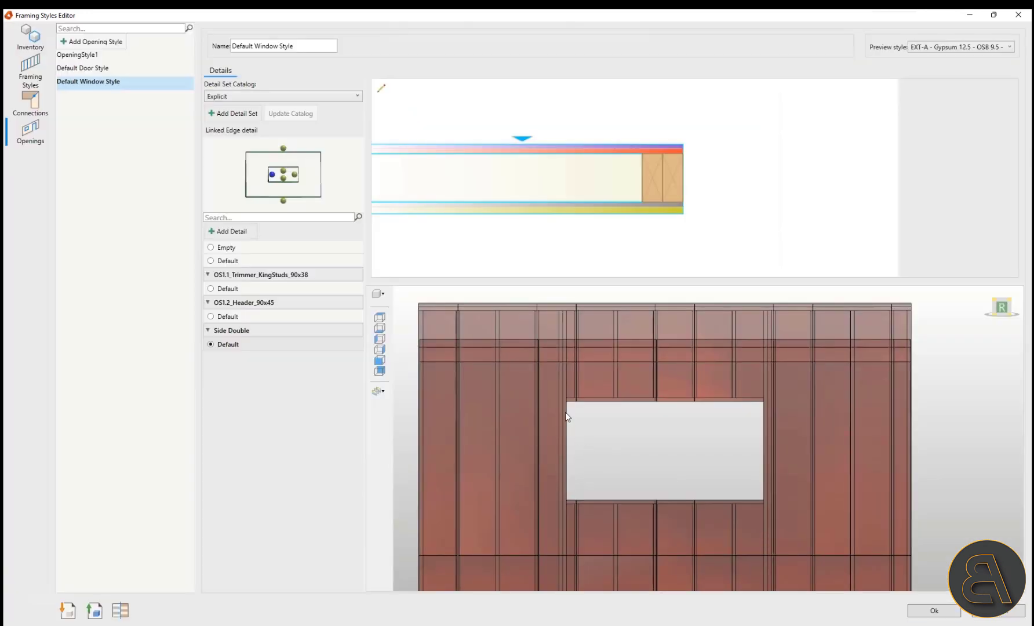
left_click(294, 175)
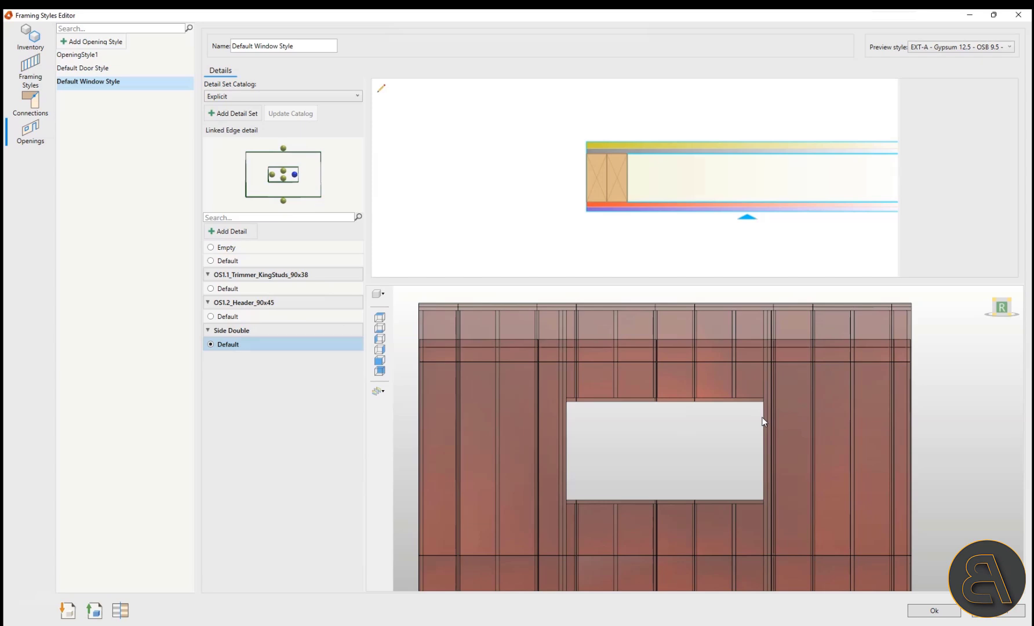
left_click(931, 611)
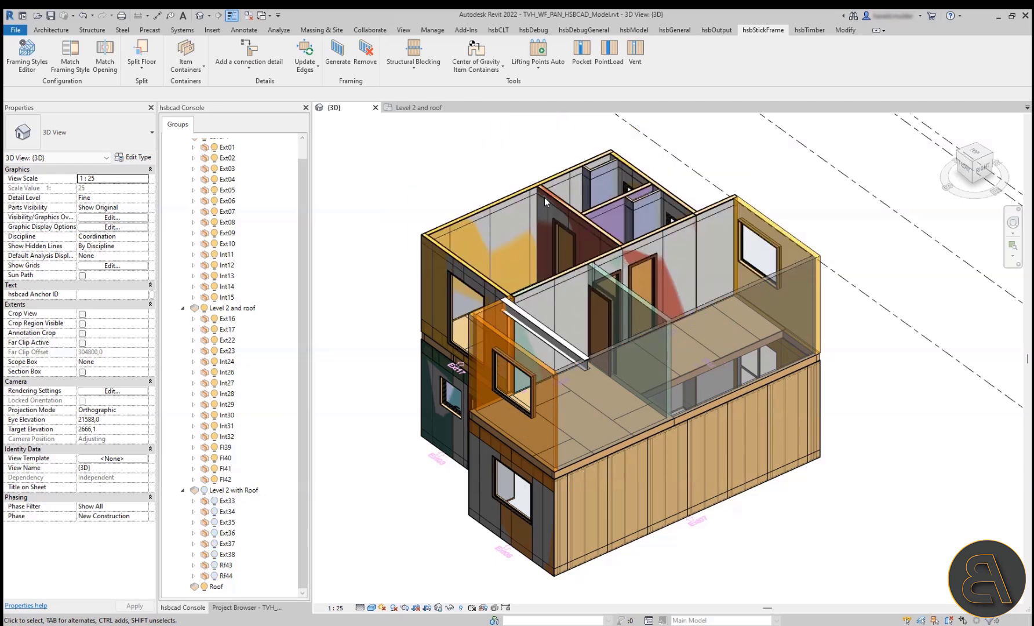
Step: Create item containers for the five unframed upper-floor walls: the four transparent exterior walls and the green dividing wall with the door
middle_click_drag(466, 317, 480, 459, "shift")
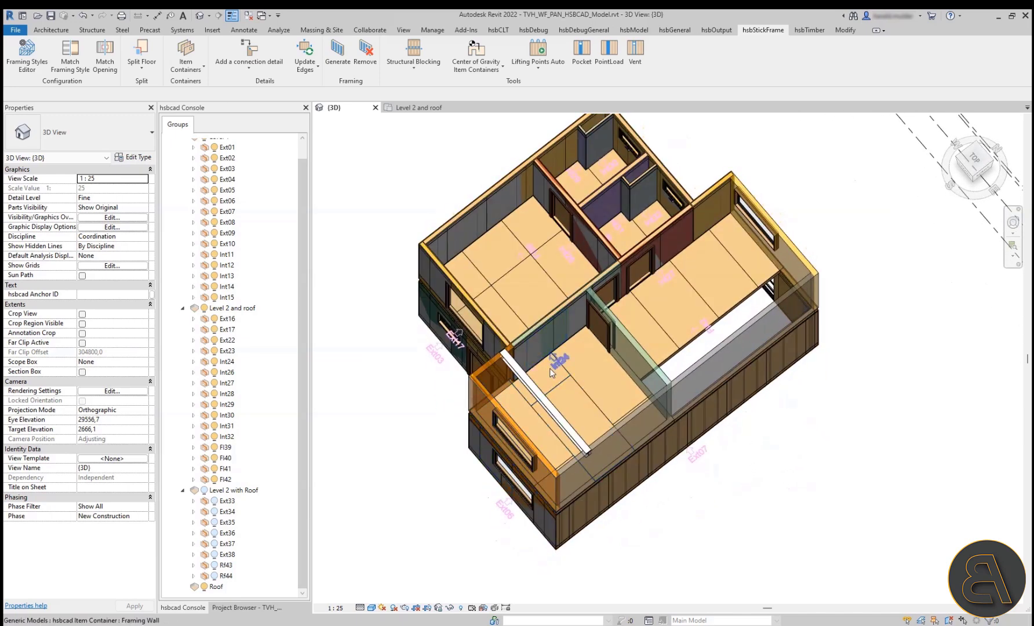
scroll(553, 361, "up", 4)
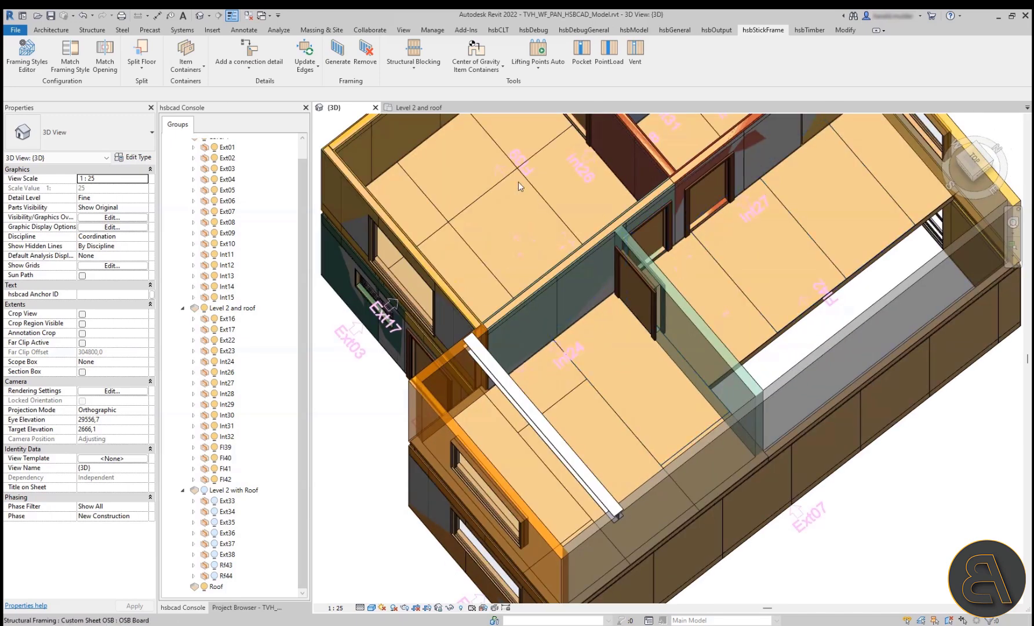
scroll(491, 178, "down", 5)
middle_click_drag(538, 261, 519, 334, "shift")
scroll(505, 347, "up", 3)
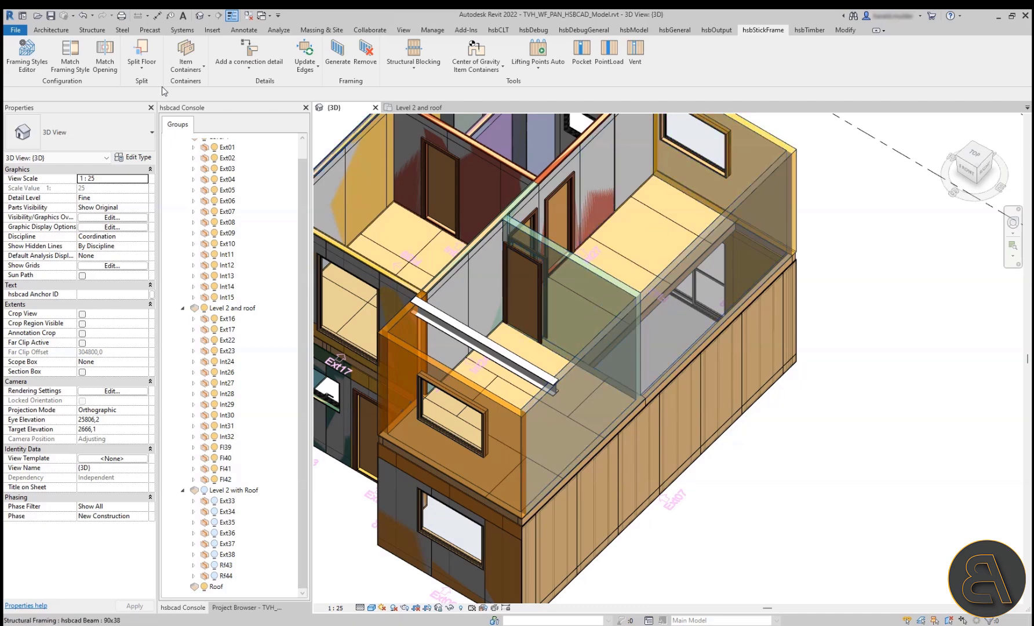
left_click(186, 51)
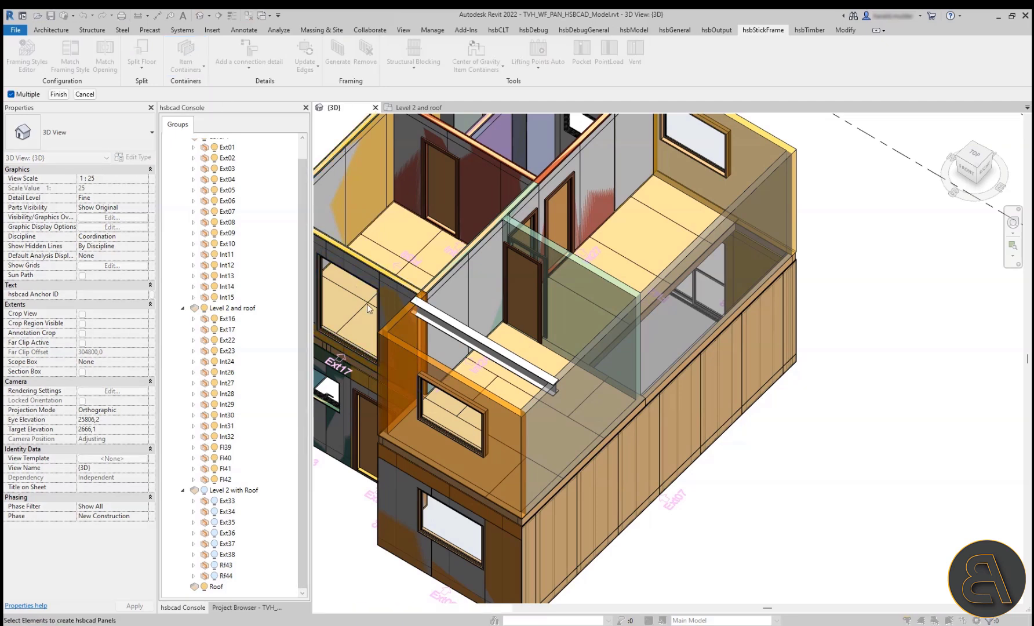
left_click(399, 319)
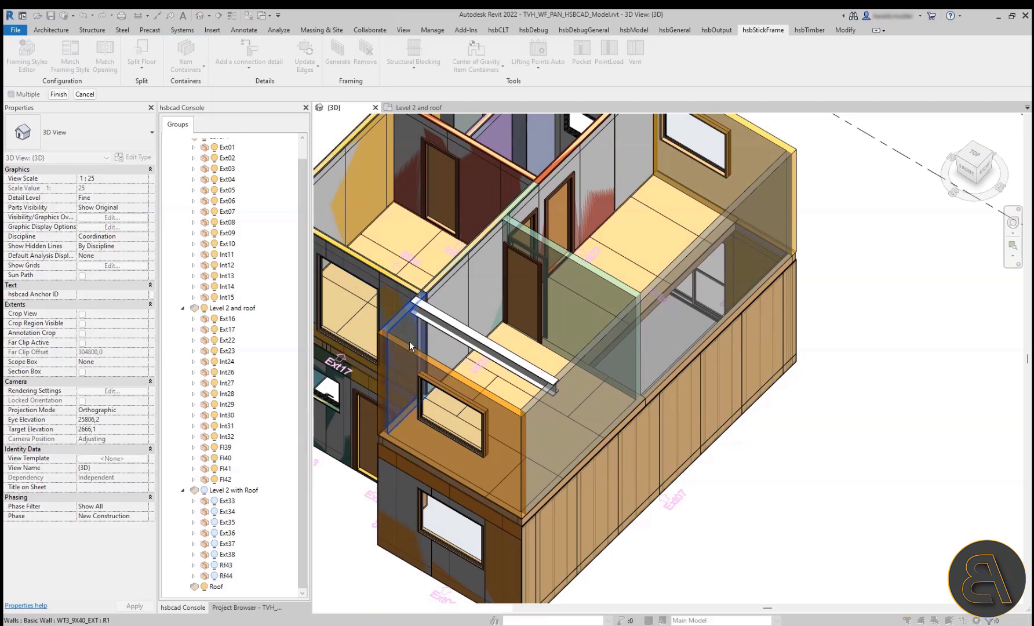
left_click(404, 348)
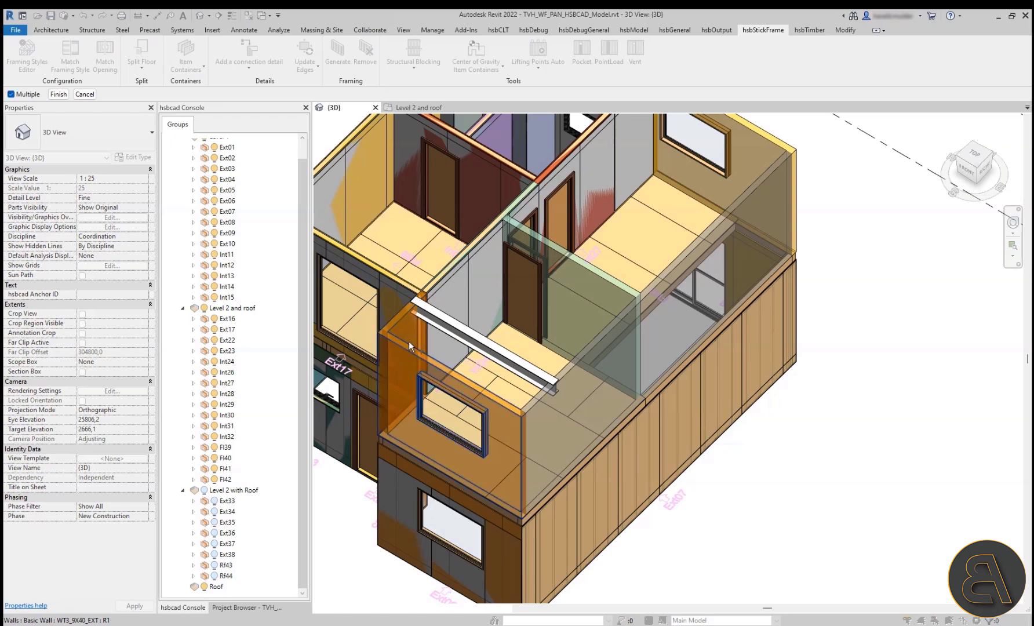
scroll(475, 388, "up", 3)
left_click(335, 237)
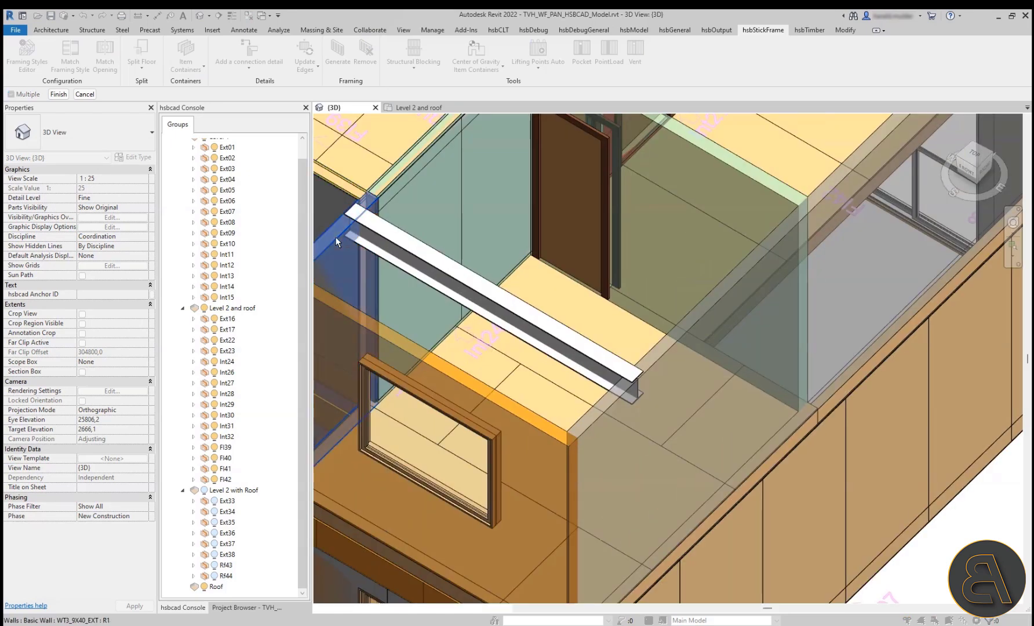
left_click(531, 419)
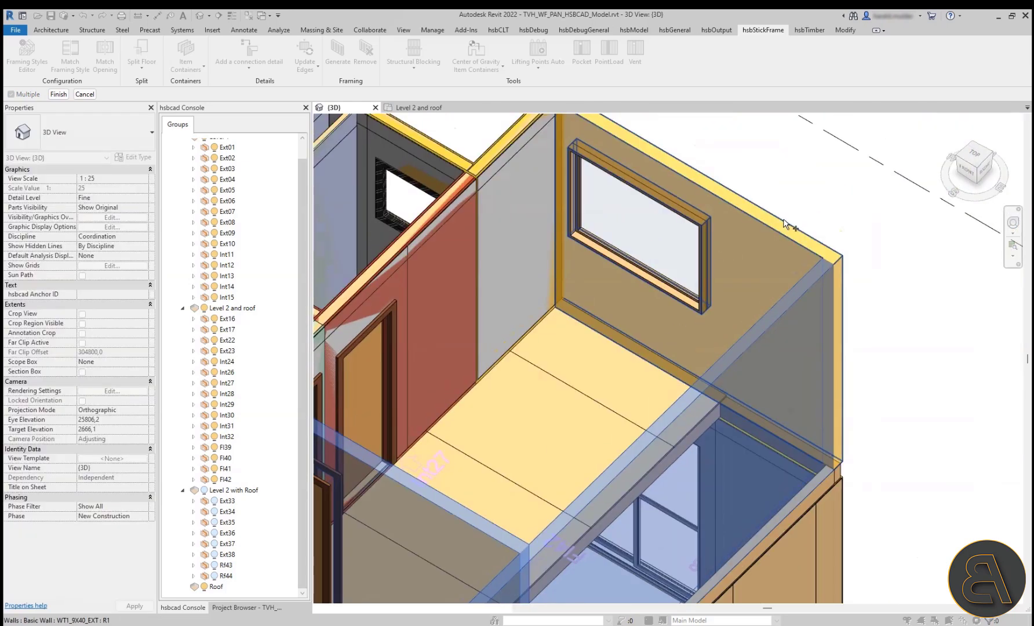
scroll(786, 209, "down", 5)
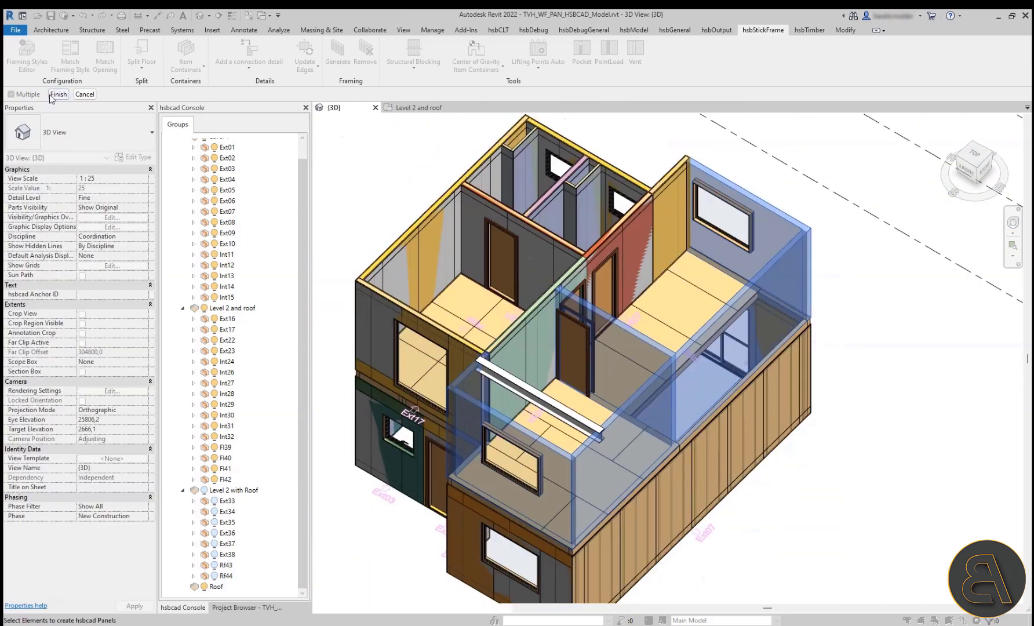
left_click(59, 94)
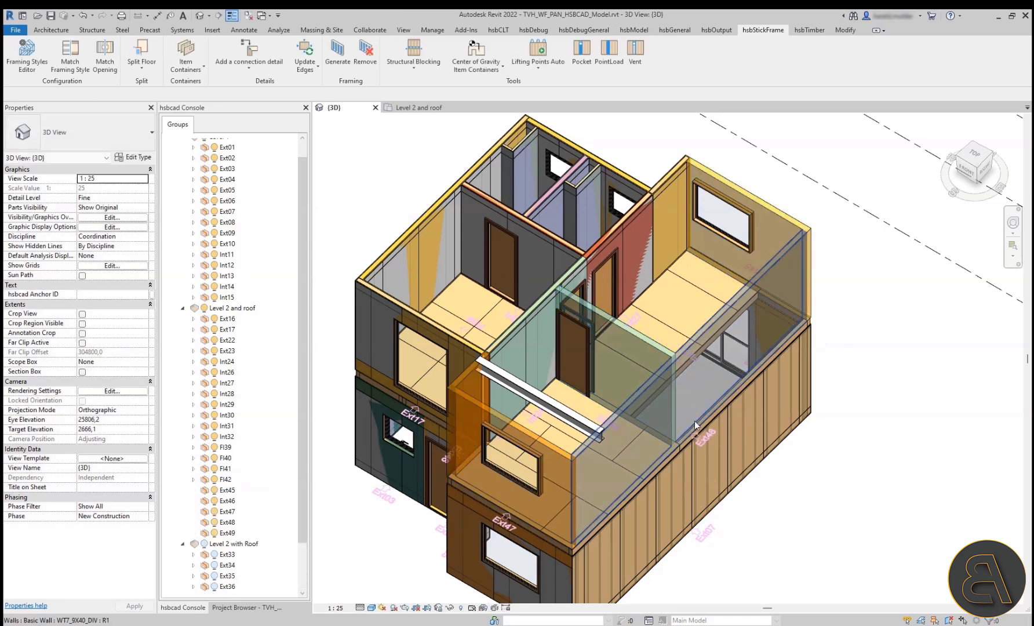
Step: Generate the framing for the four new exterior wall containers Ext45 to Ext48
left_click(337, 58)
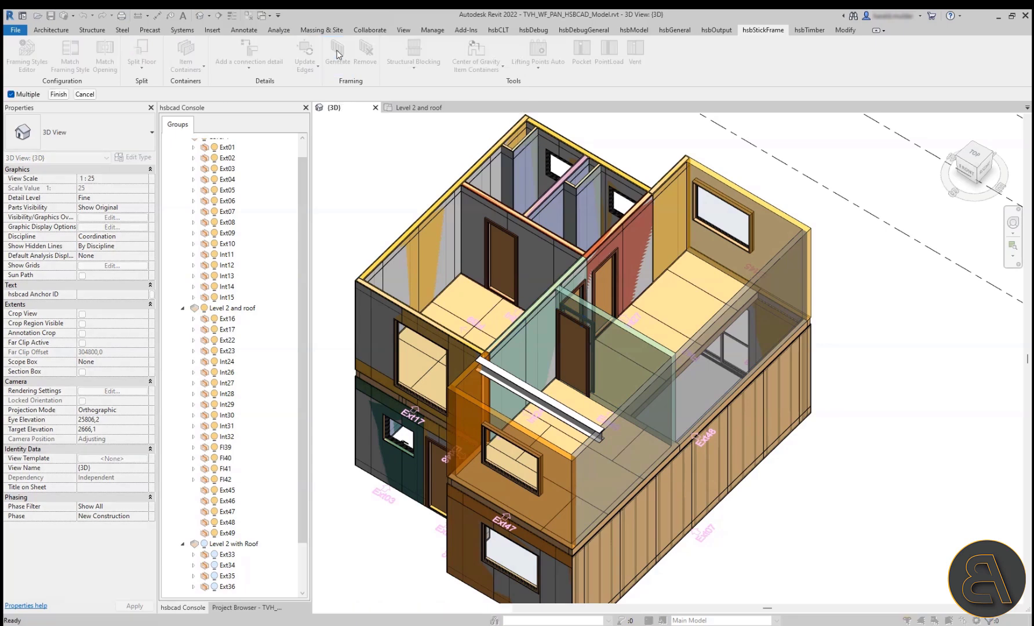
middle_click_drag(559, 455, 555, 449, "shift")
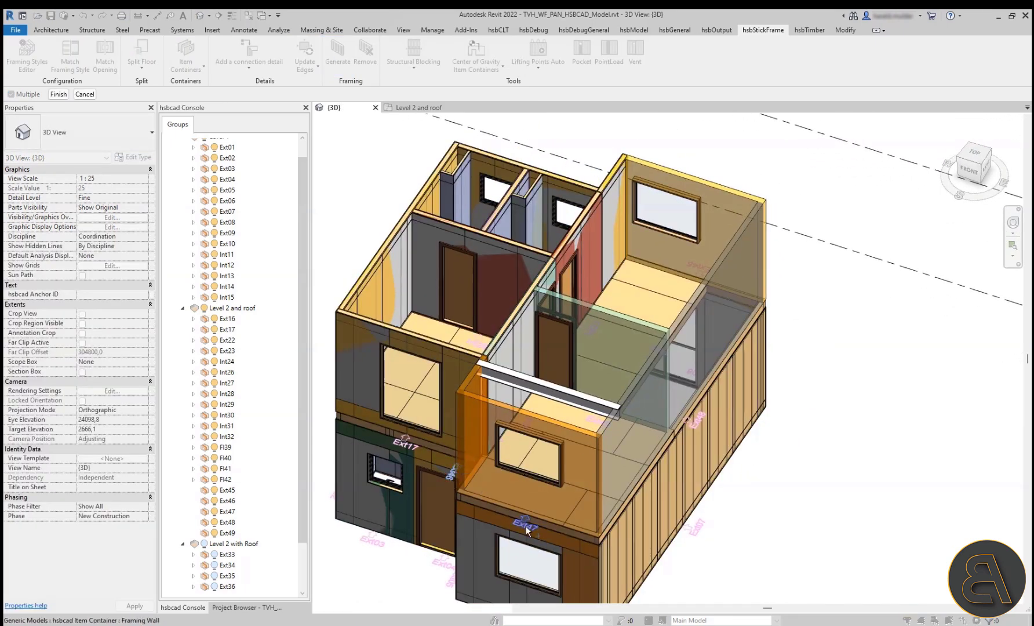
left_click(696, 422)
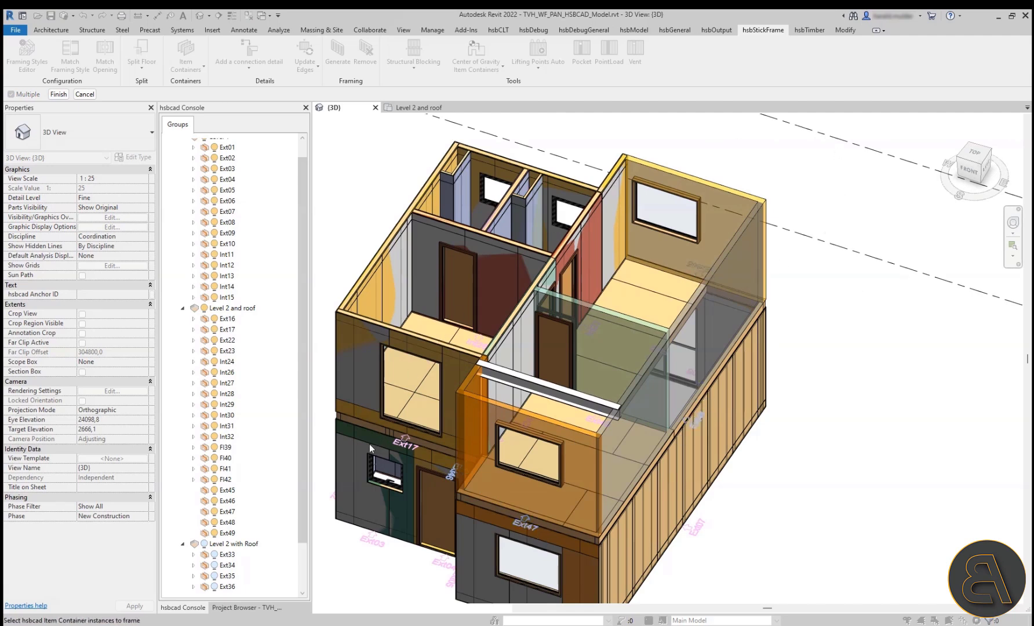
left_click(58, 94)
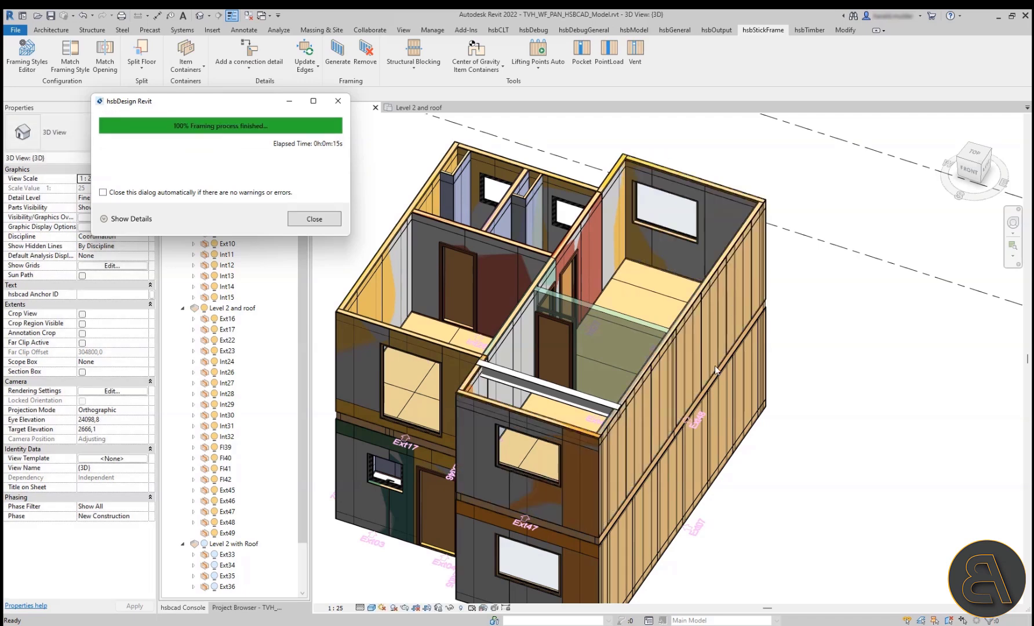
middle_click_drag(620, 327, 406, 261, "shift")
left_click(316, 219)
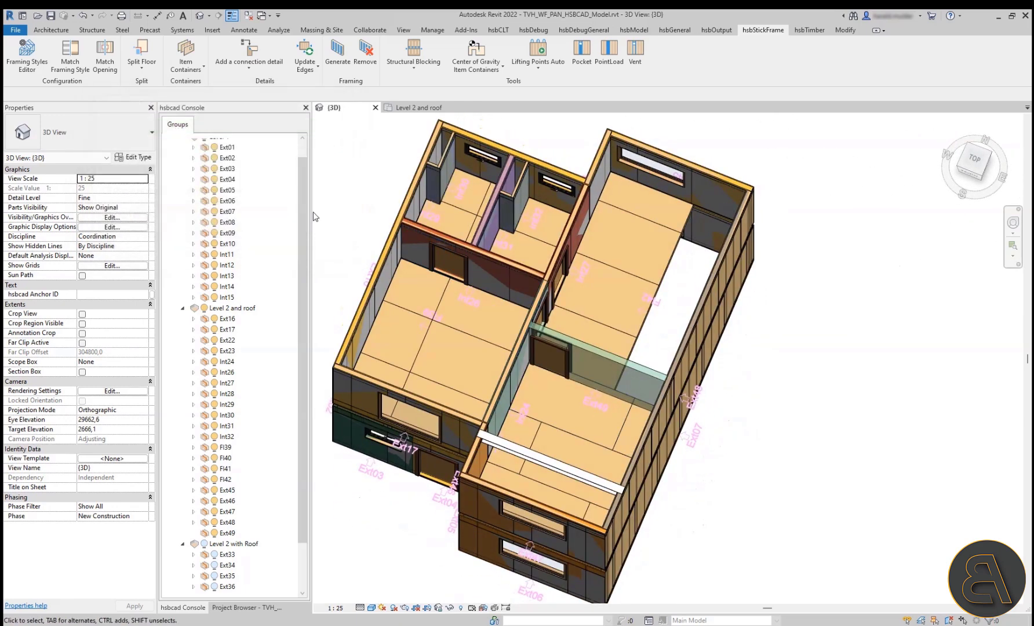
Step: Generate the framing for the dividing wall container Ext49
left_click(338, 53)
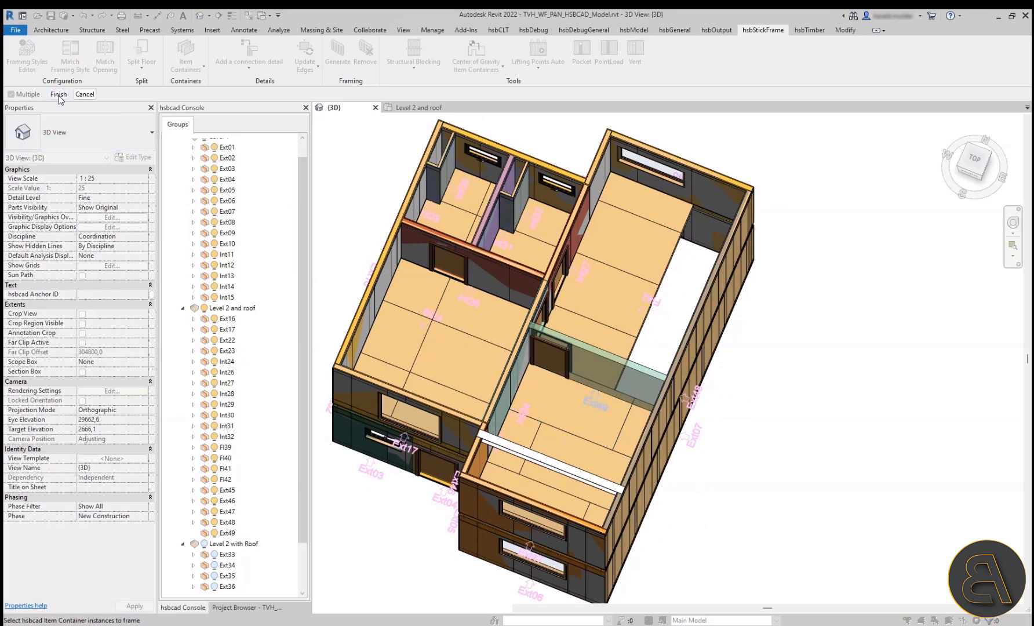
left_click(58, 95)
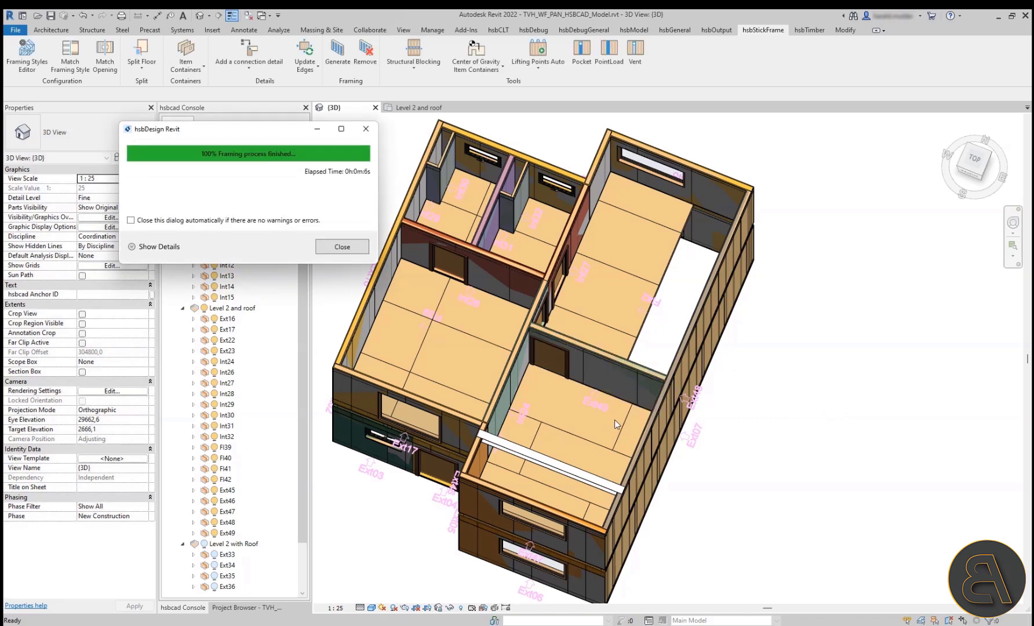
left_click(341, 246)
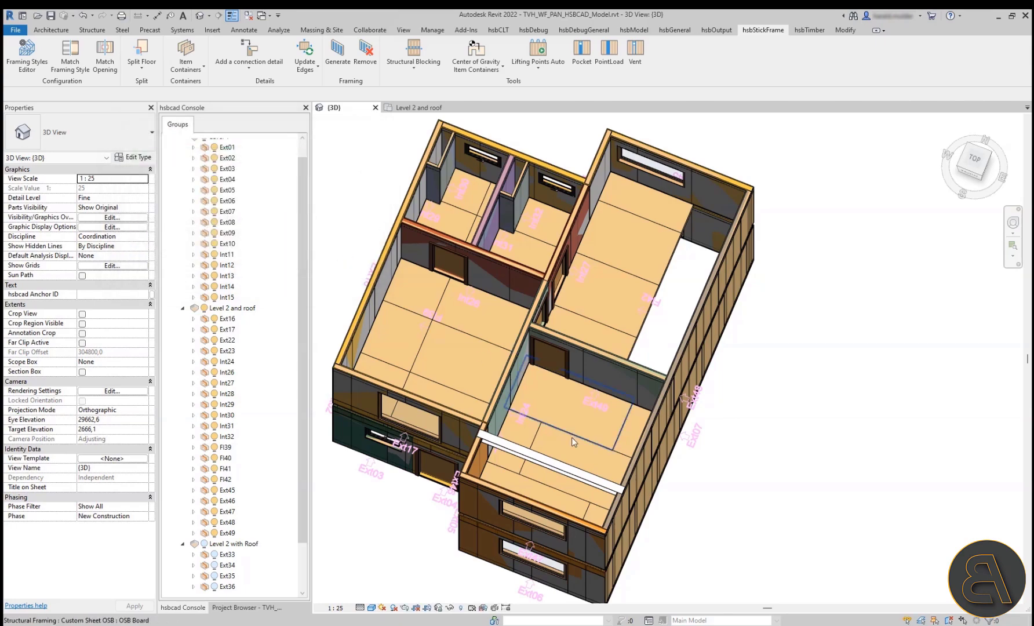
Step: In the Level 2 and roof floor plan, add a connection detail where wall Ext49 meets wall Ext48
middle_click_drag(571, 437, 479, 459, "shift")
left_click(409, 110)
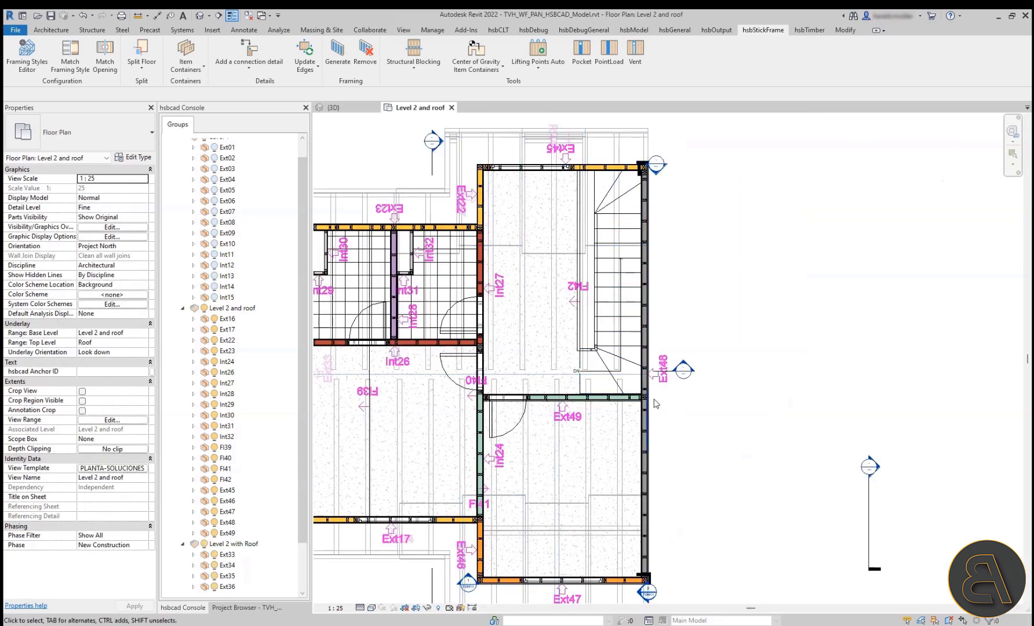
scroll(663, 406, "up", 2)
scroll(664, 400, "up", 3)
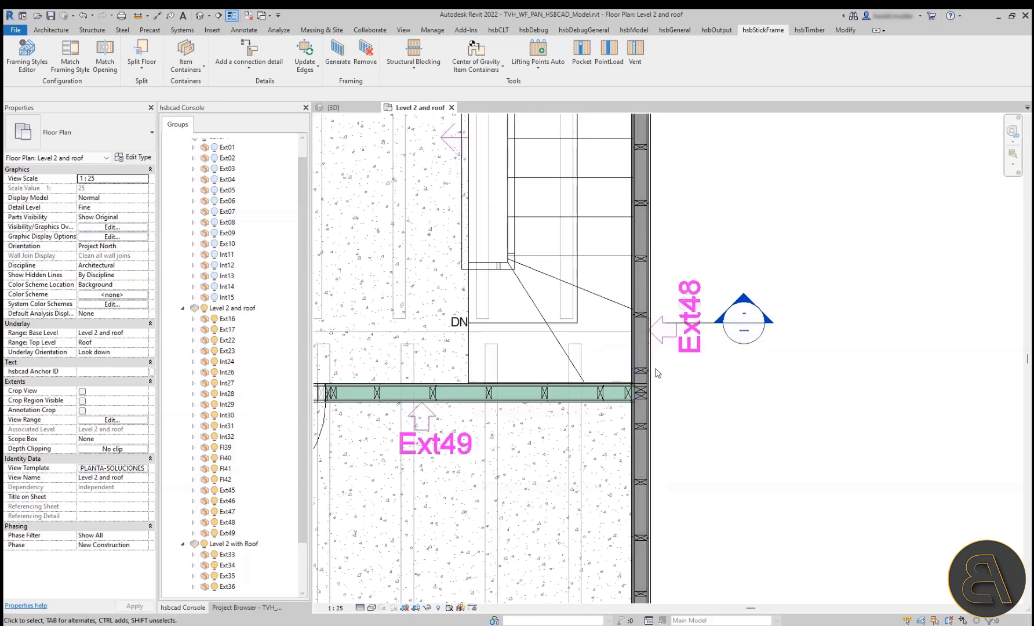
scroll(660, 422, "down", 2)
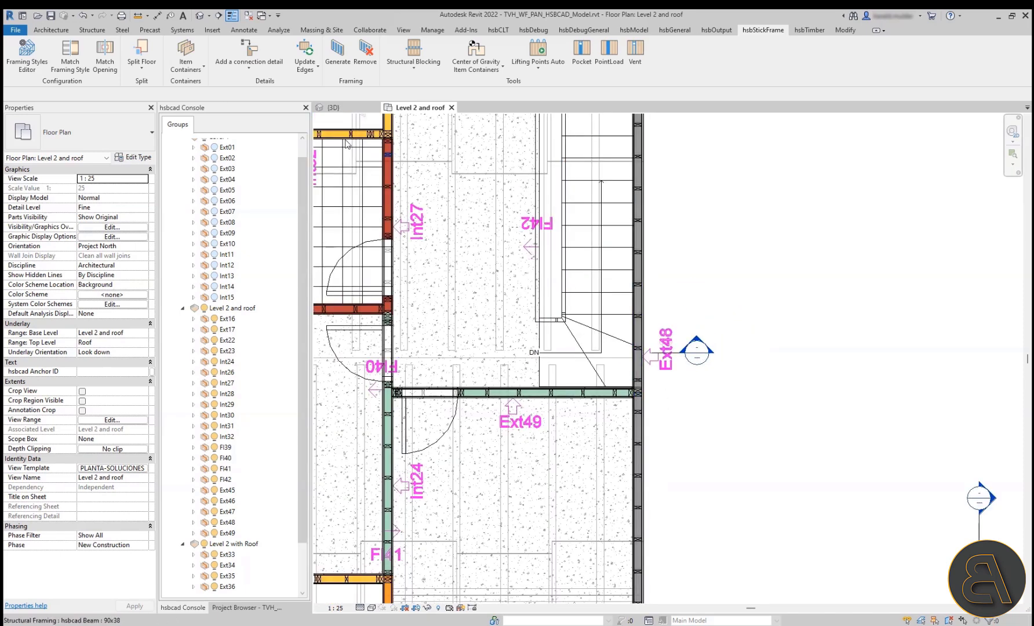
left_click(250, 49)
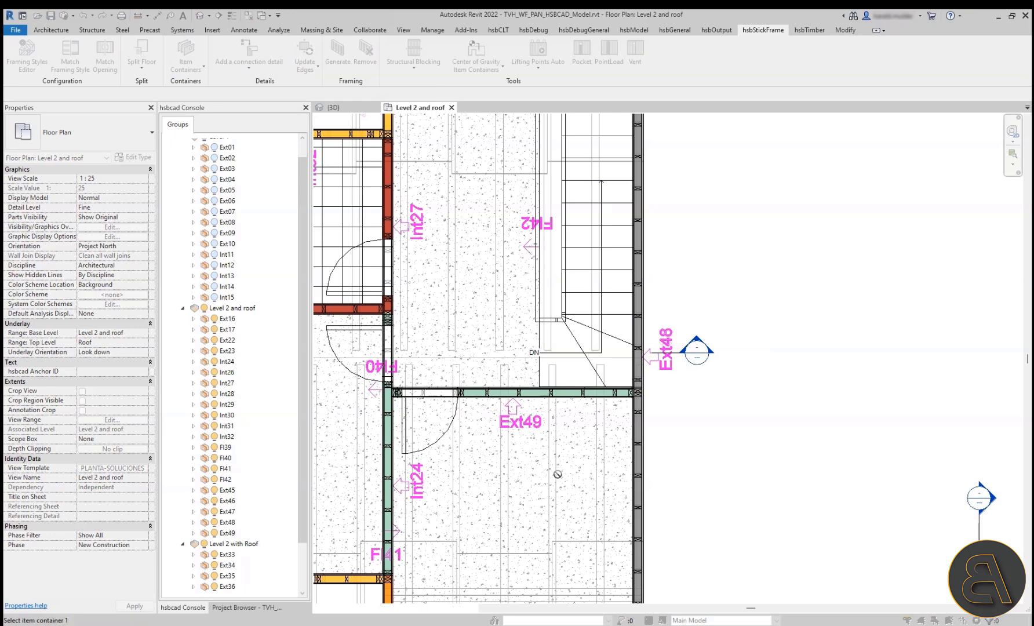
left_click(533, 426)
left_click(667, 370)
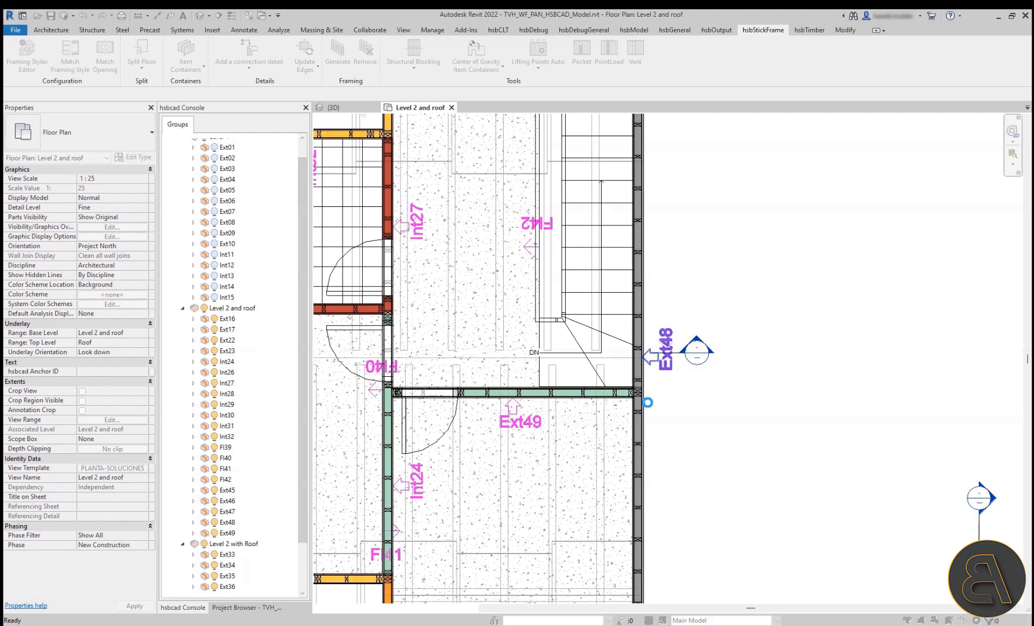
scroll(658, 400, "up", 5)
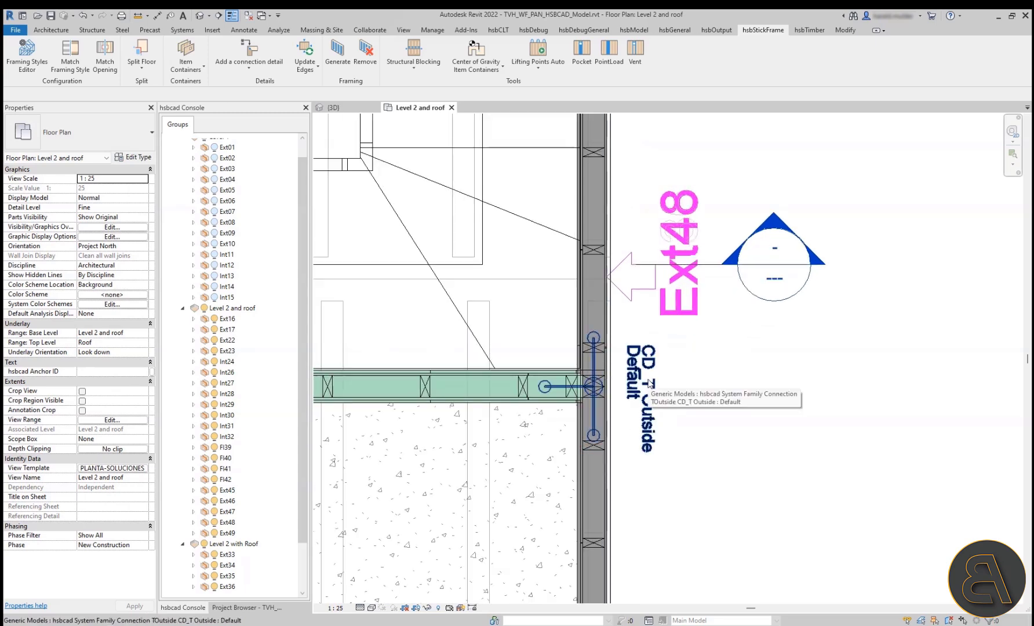
Step: Examine the alternative connection types available for the CD_T Outside detail between walls Ext49 and Ext48, including T Connection Alternative
left_click(651, 384)
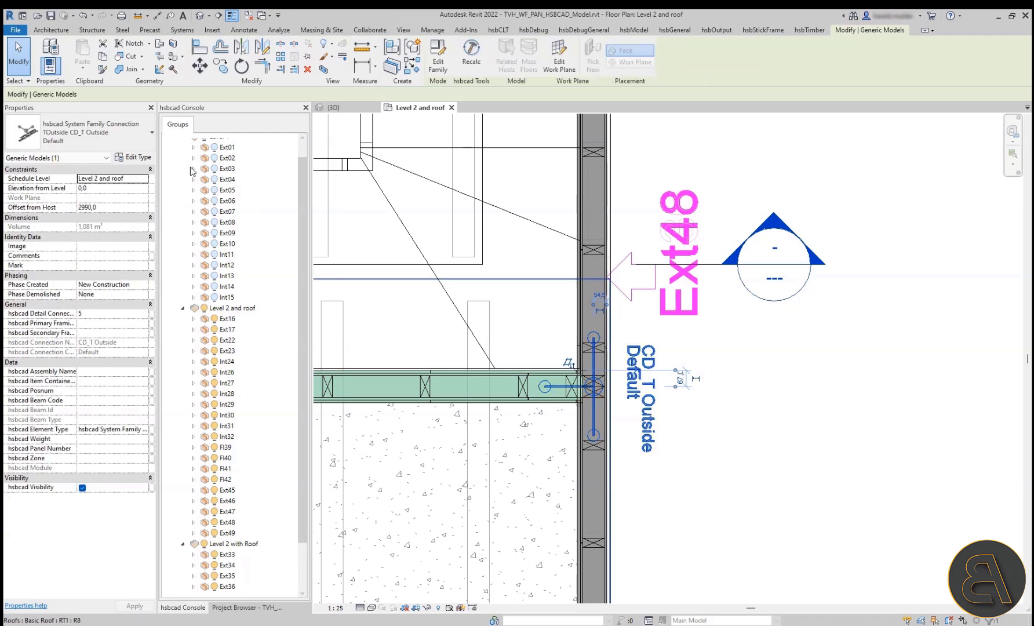
left_click(136, 147)
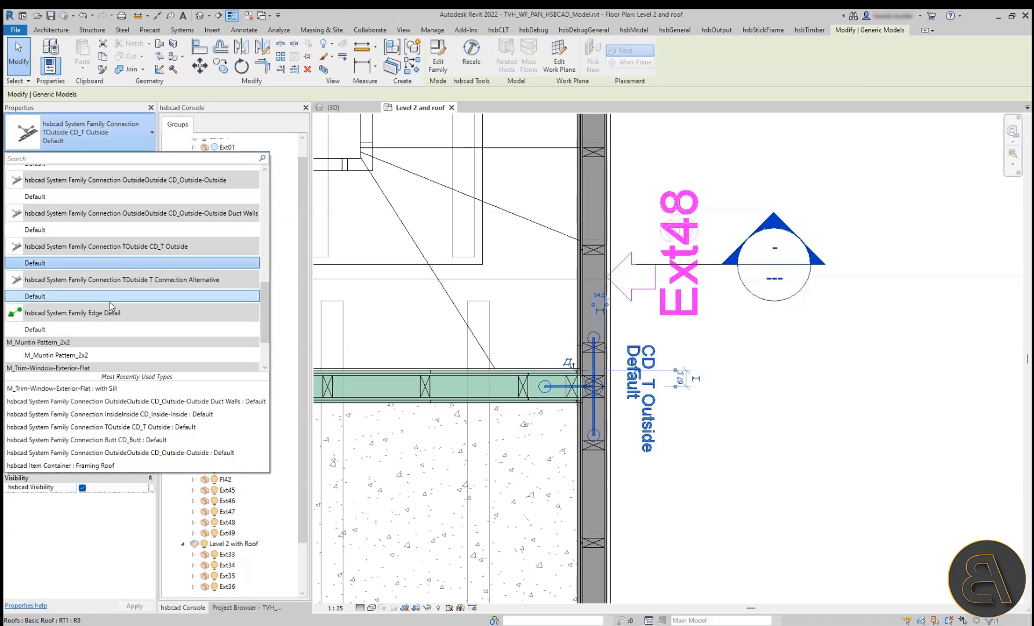
mouse_move(113, 301)
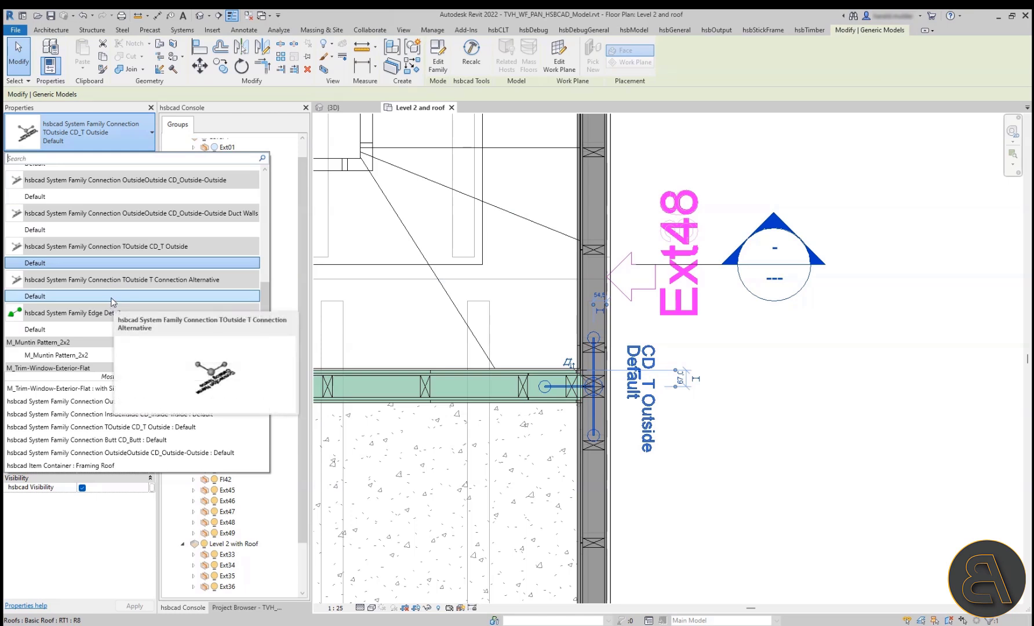
left_click(114, 297)
scroll(585, 300, "down", 6)
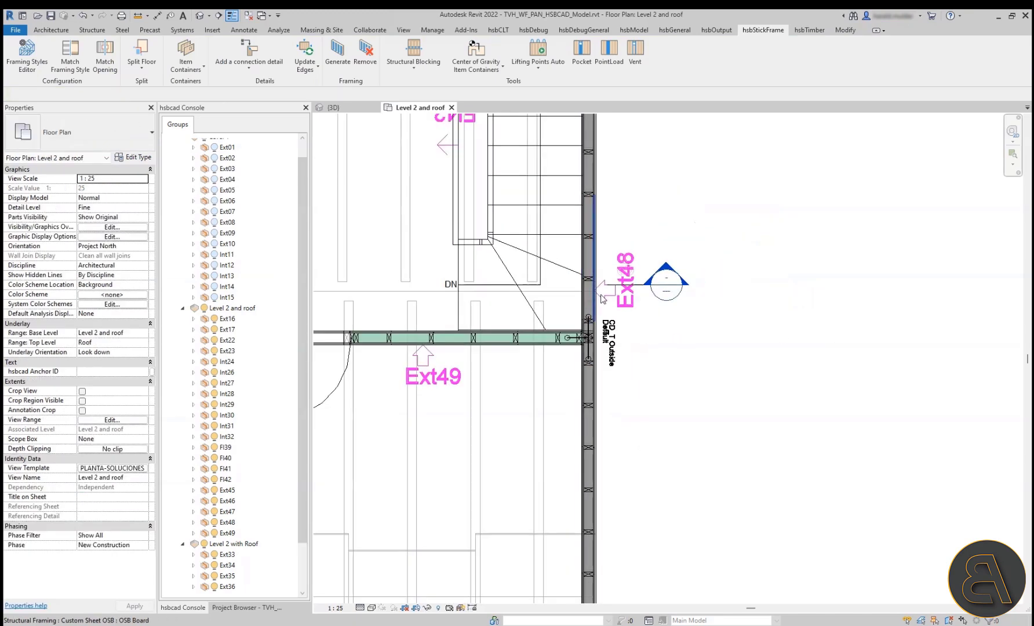
scroll(605, 299, "down", 2)
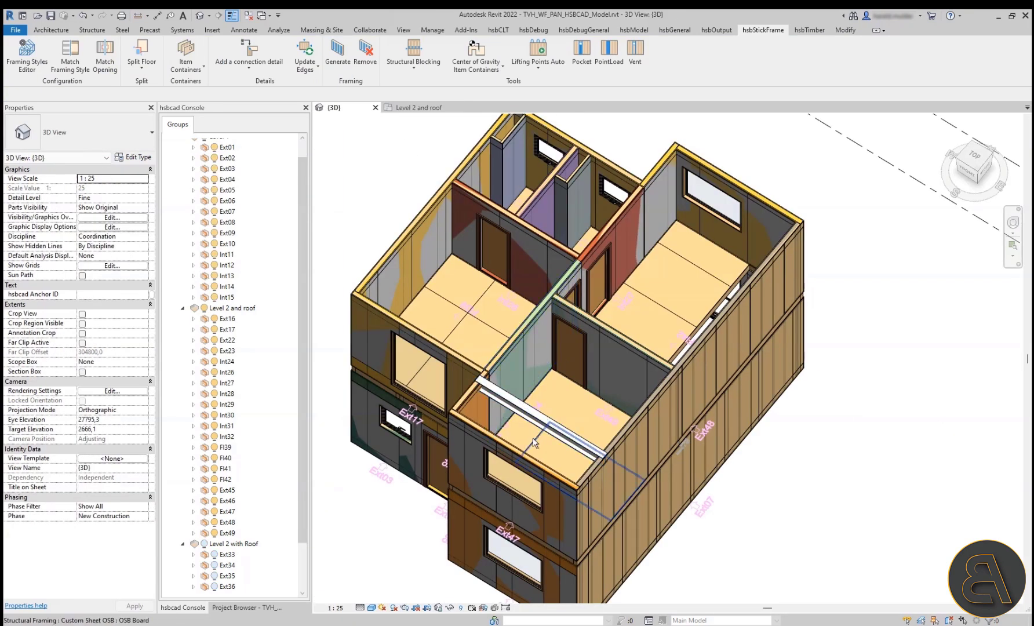
Step: In the 3D view, hide the Walls category so that only the framing elements around wall Ext47 show
middle_click_drag(508, 427, 533, 503, "shift")
scroll(519, 545, "up", 3)
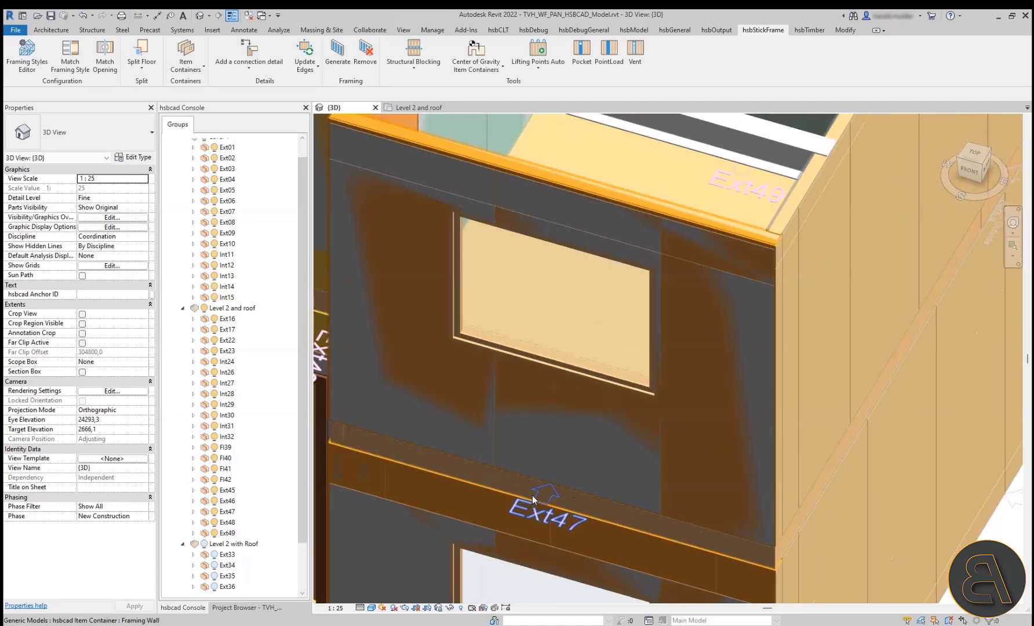
scroll(540, 473, "down", 3)
middle_click_drag(479, 460, 540, 471, "shift")
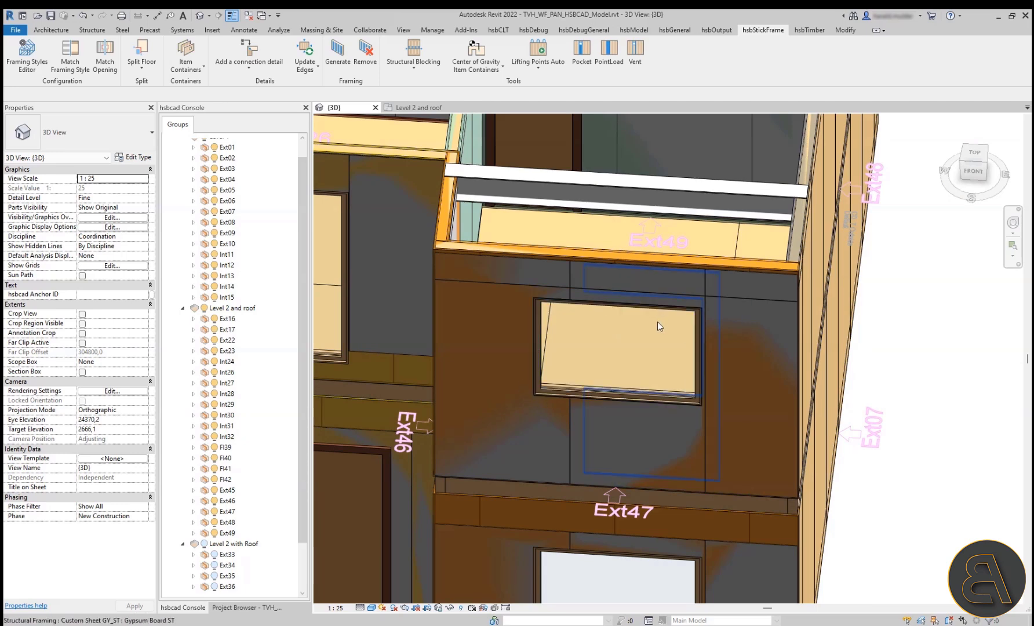
key("v")
key("v")
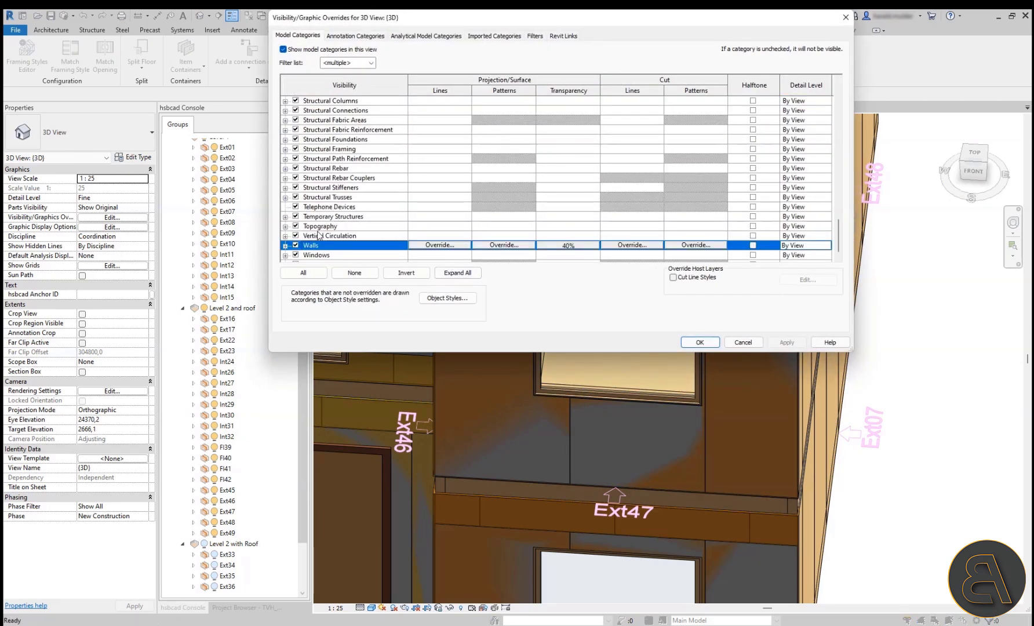
left_click(296, 246)
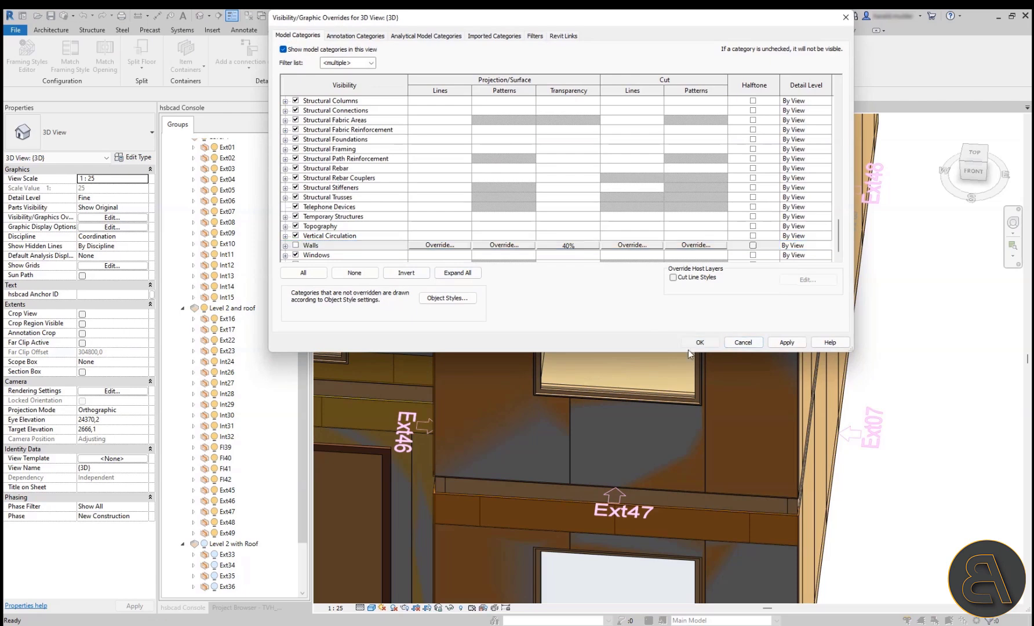
left_click(700, 342)
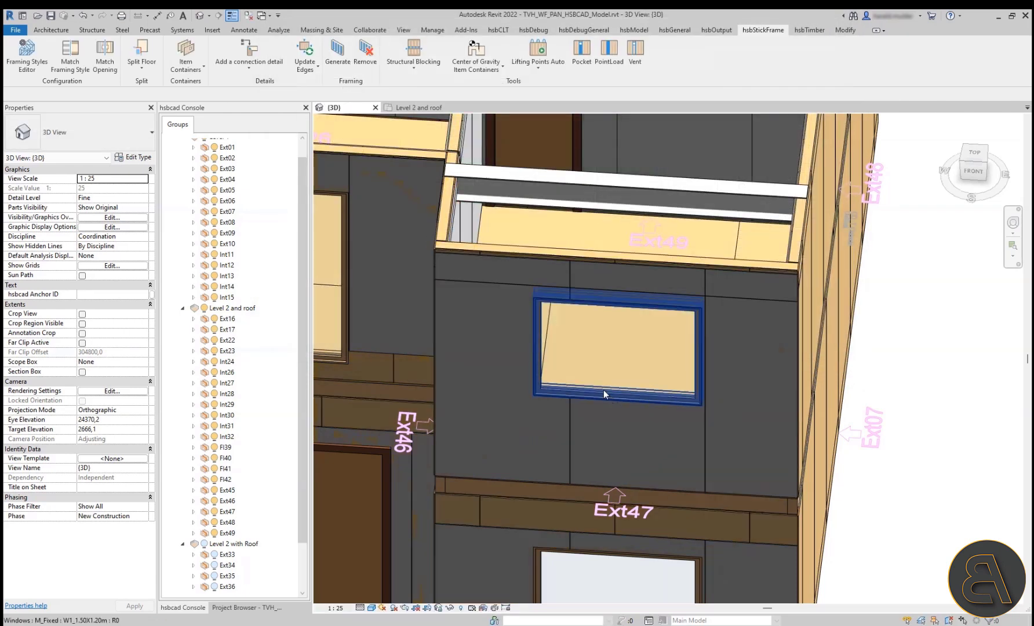
Step: Open the detail modifier for wall container Ext47, show its EXT-C zones and enlarge the wall preview
left_click(618, 513)
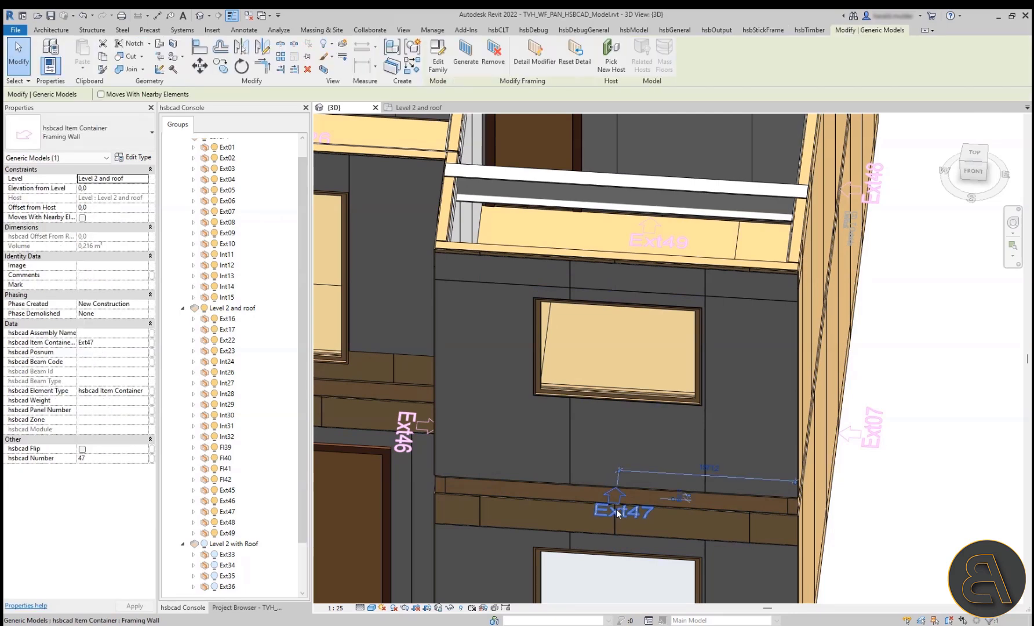
left_click(550, 53)
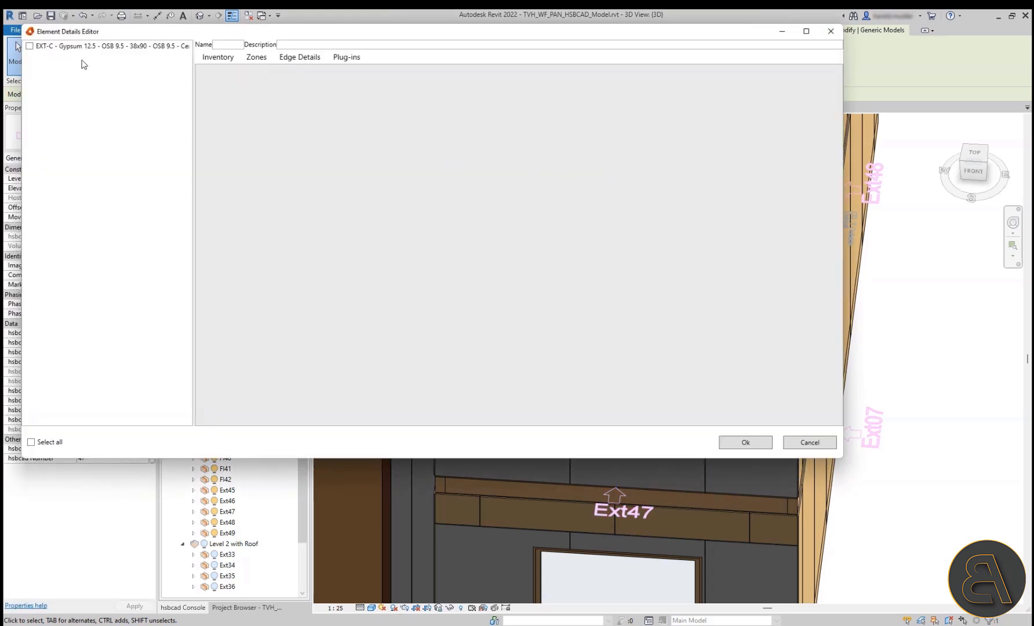
left_click(254, 58)
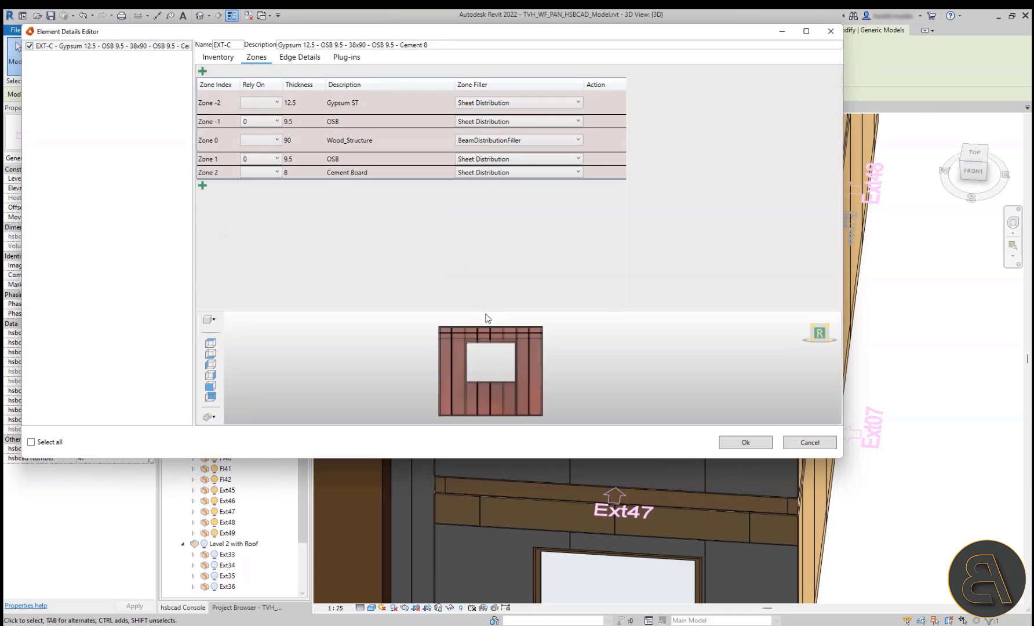
left_click_drag(485, 309, 496, 237)
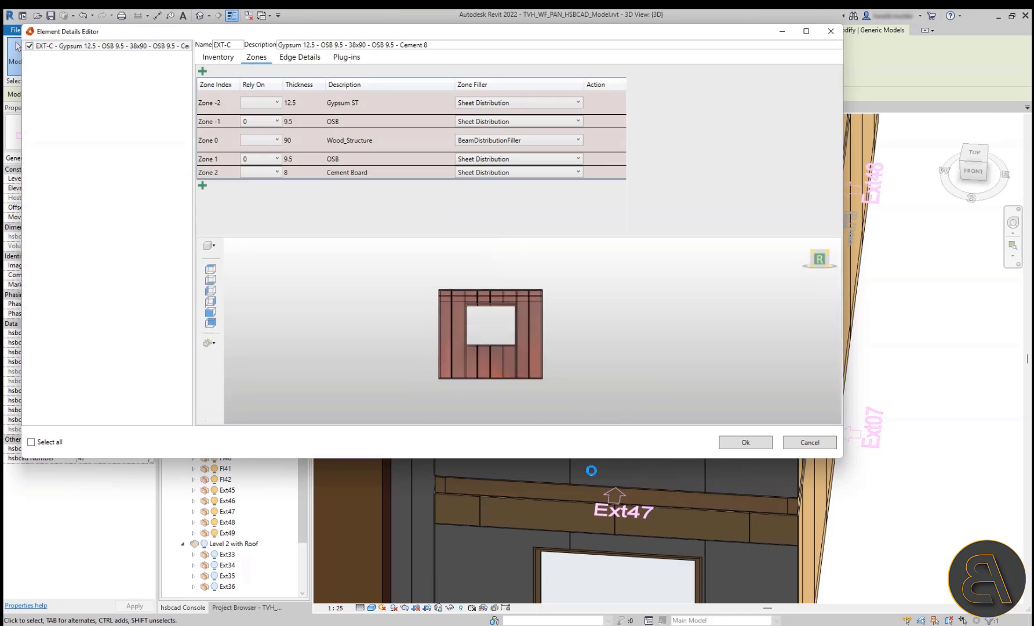
left_click_drag(333, 26, 388, 58)
Step: Set the beam spacing of the Wood_Structure zone (Zone 0) to 600 and check the wall preview
left_click(410, 175)
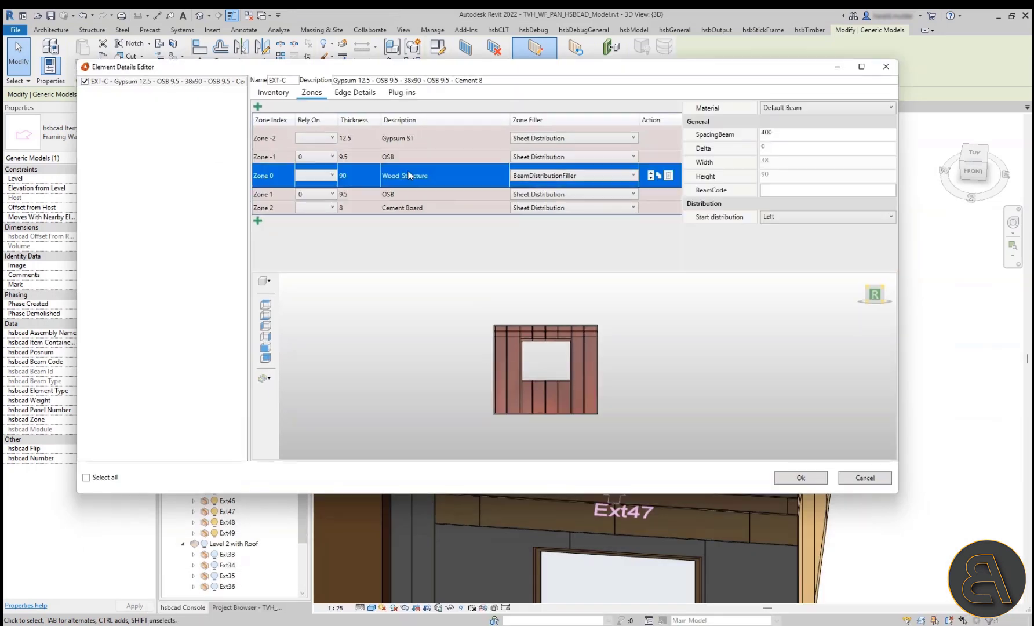
left_click(699, 136)
mouse_move(724, 141)
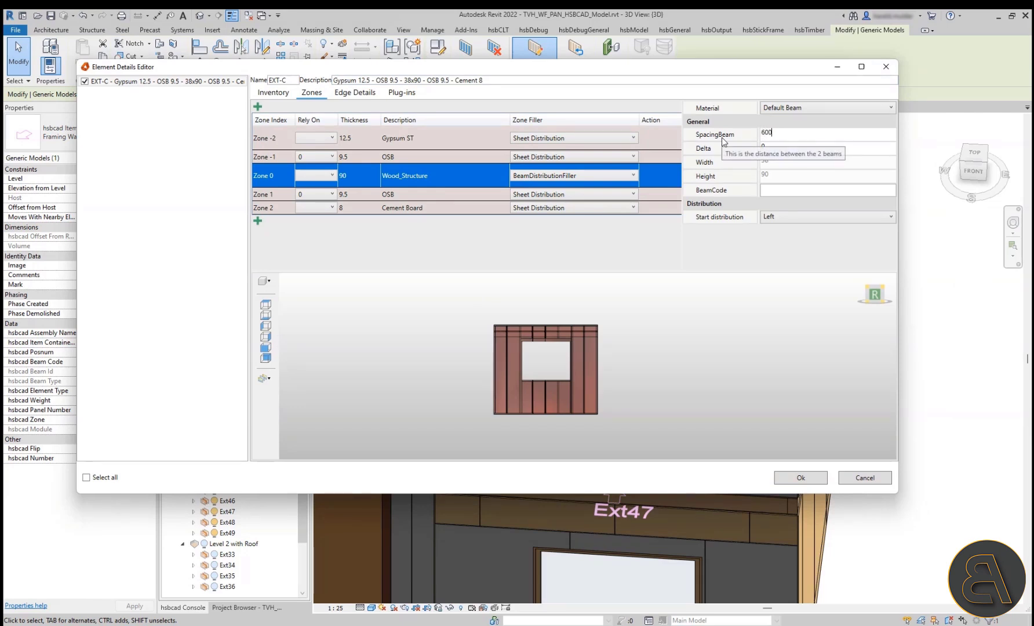
left_click(659, 400)
scroll(564, 357, "up", 4)
scroll(559, 354, "up", 1)
middle_click_drag(519, 375, 533, 331)
scroll(533, 330, "down", 3)
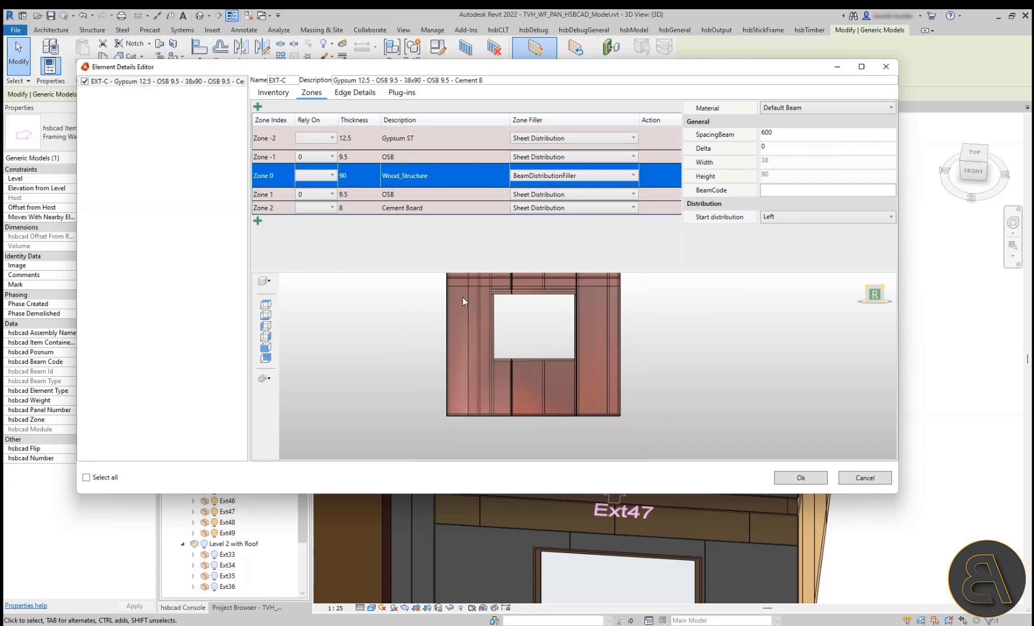
middle_click_drag(468, 280, 475, 321)
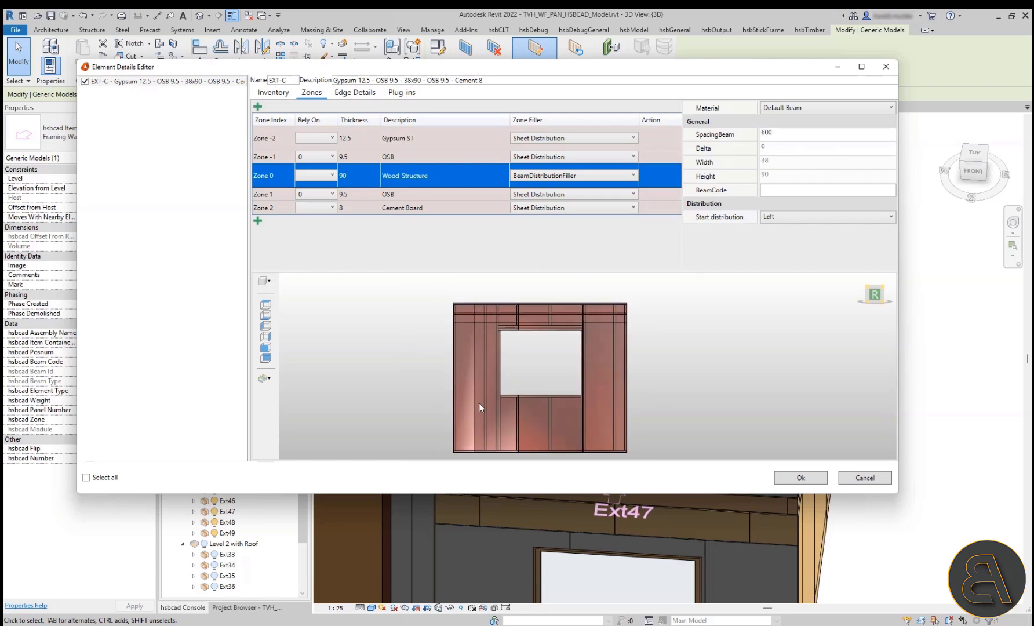
Step: Enable the support beam behind vertical splits for the OSB sheeting in Zone 1 and accept the modified wall details
left_click(410, 193)
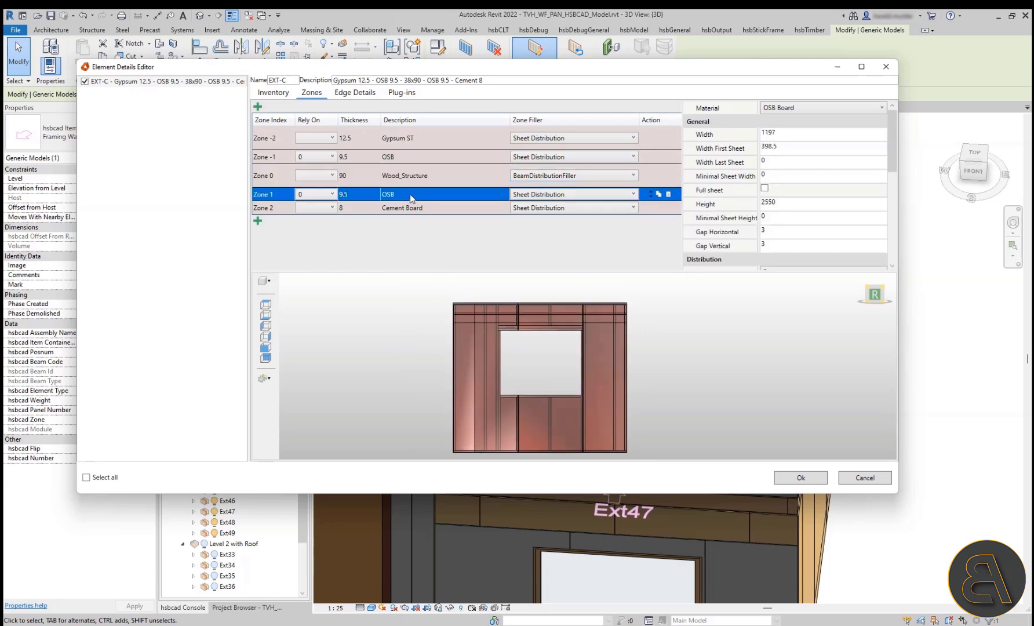
scroll(794, 215, "down", 5)
left_click(764, 263)
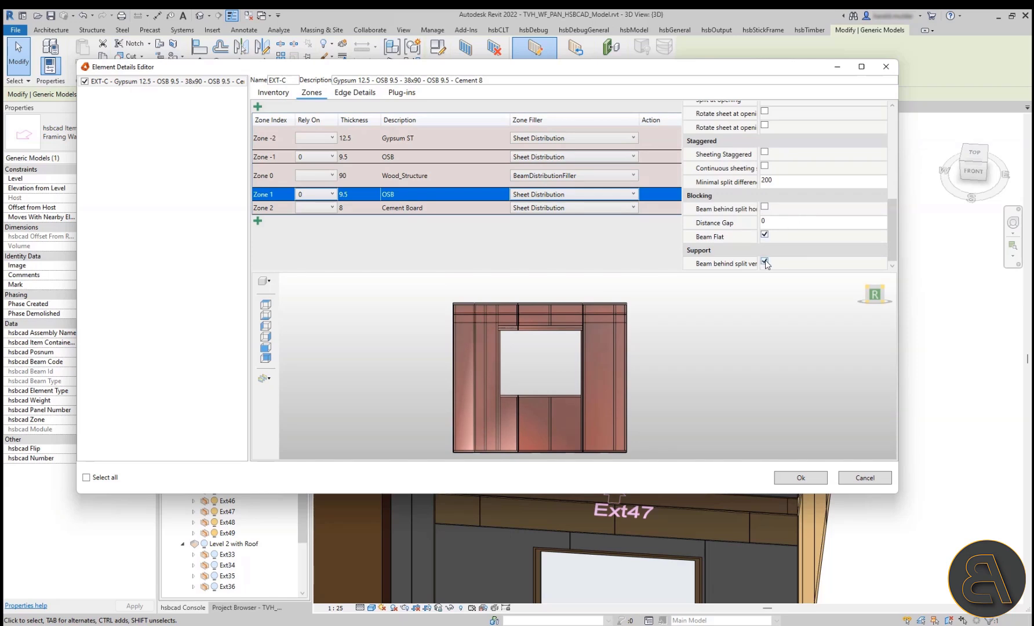
left_click(801, 480)
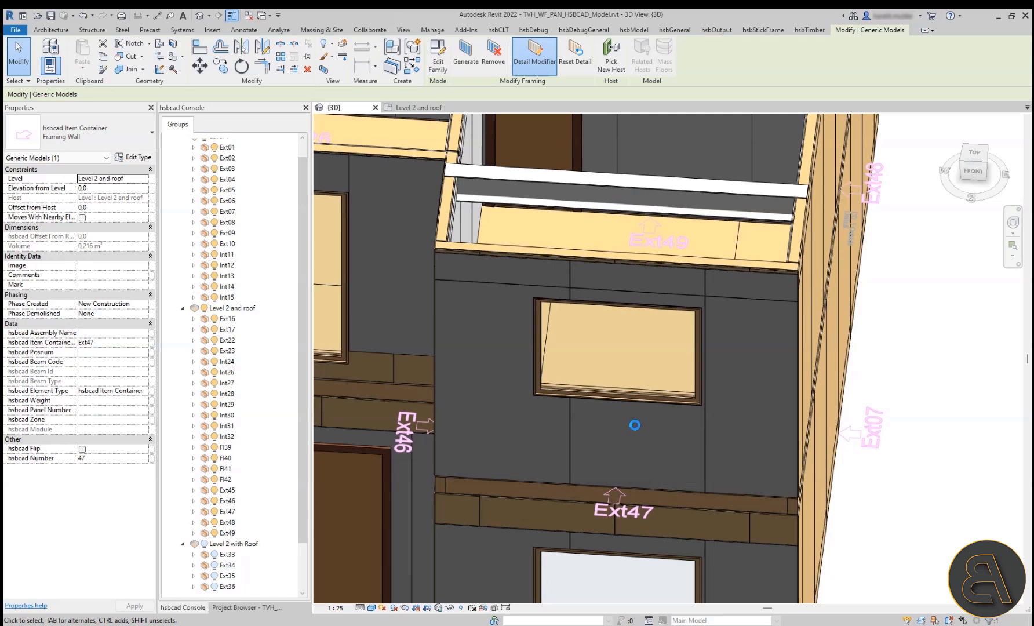
Step: Regenerate the framing of wall container Ext47 with the modified details
left_click(619, 513)
key("Escape")
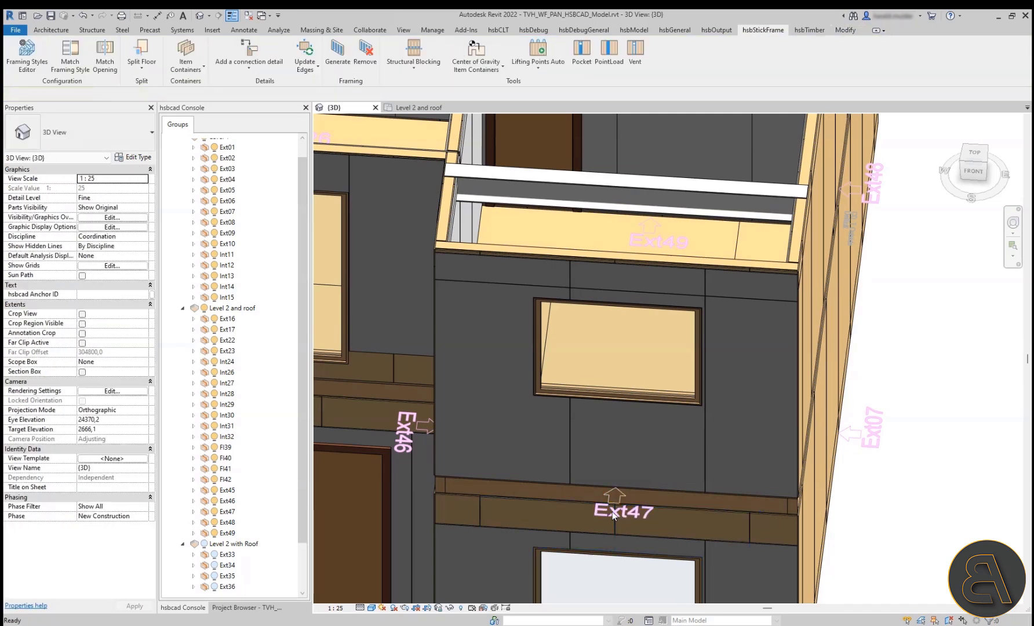
left_click(611, 513)
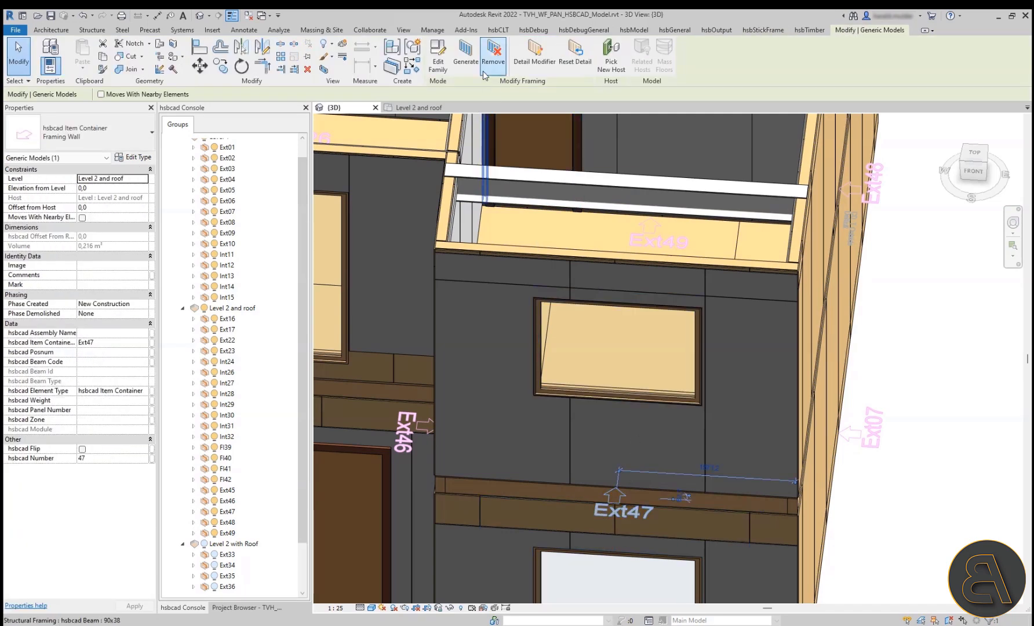
left_click(466, 58)
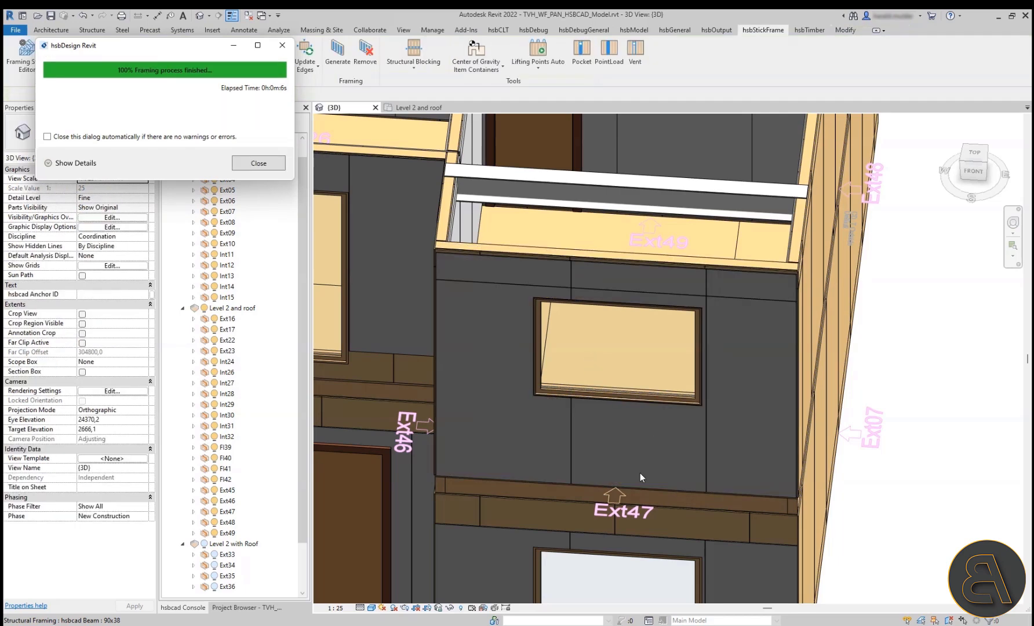
left_click(243, 164)
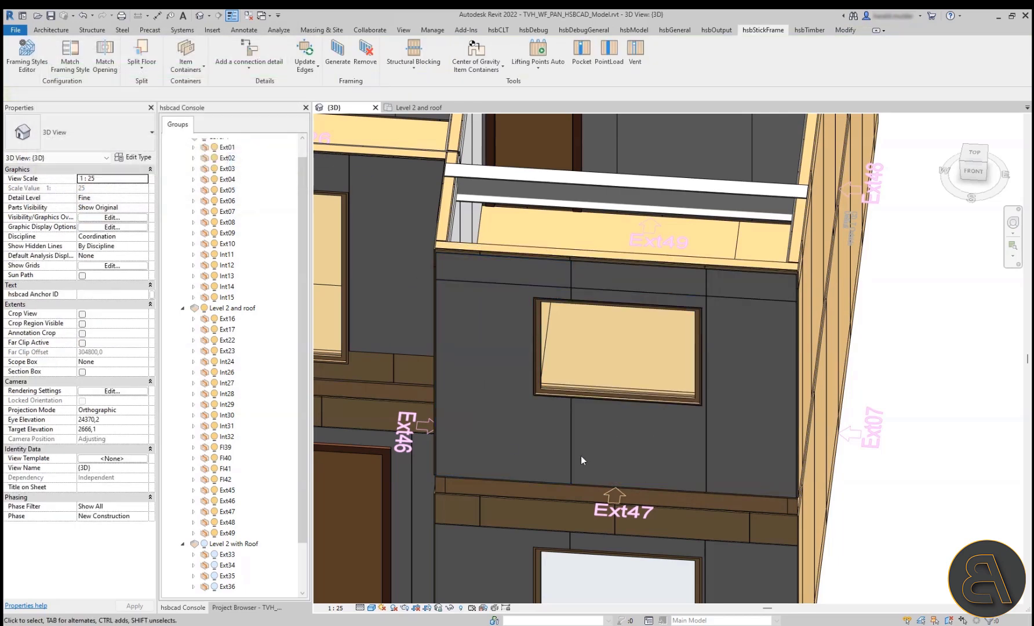
Step: Hide Zone 1 and Zone 2 of wall Ext47 to expose its studs
left_click(193, 512)
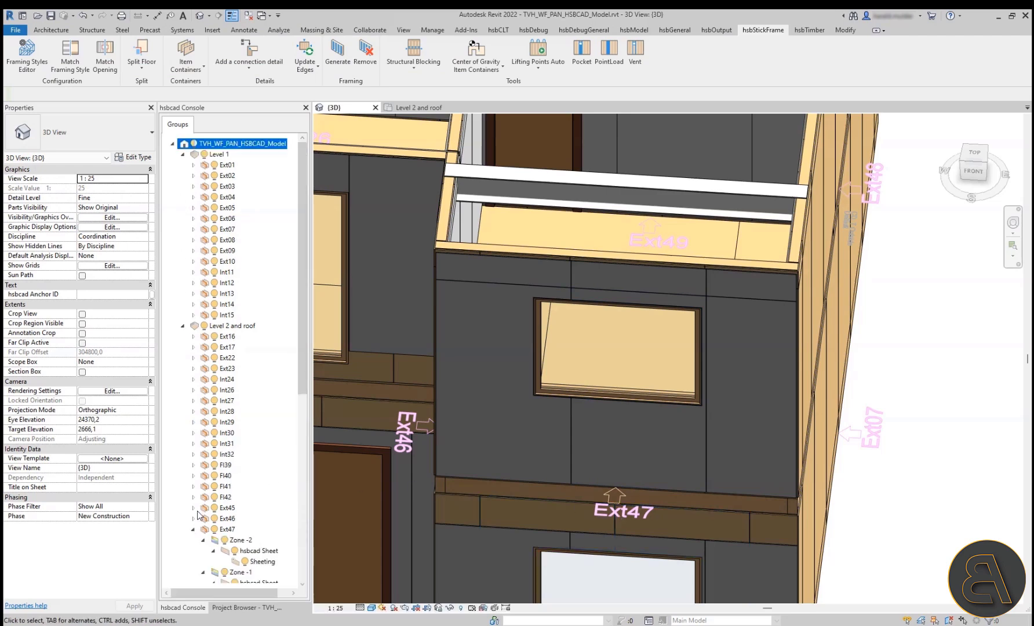
scroll(231, 511, "down", 7)
left_click(225, 491)
left_click(224, 523)
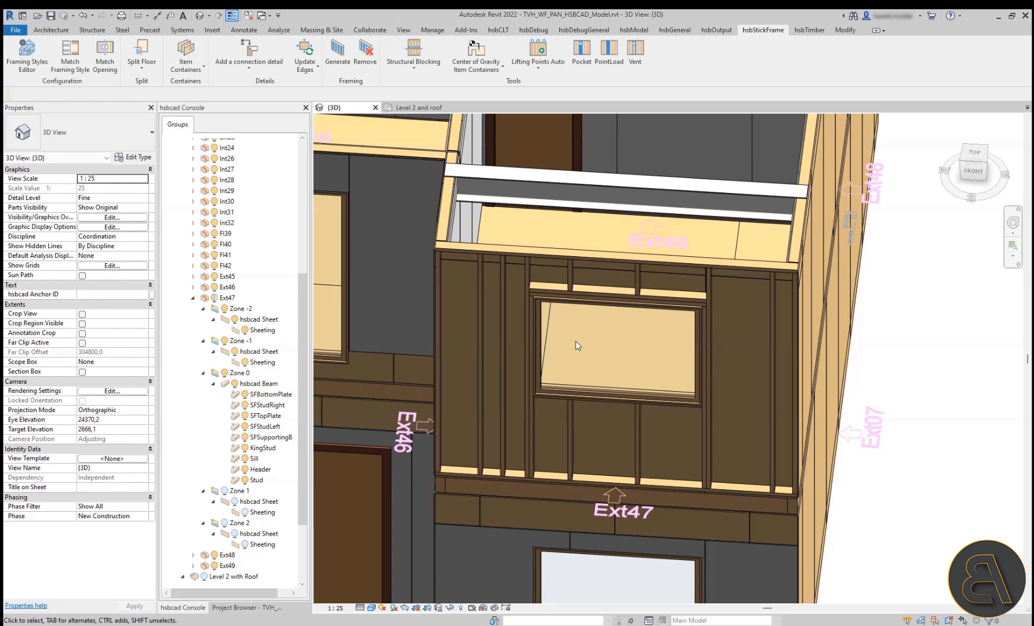
Step: Start a pocket in wall container Ext46 for the UB305x165x40 steel beam resting on it
scroll(576, 341, "down", 3)
middle_click_drag(575, 340, 581, 392, "shift")
scroll(528, 281, "up", 2)
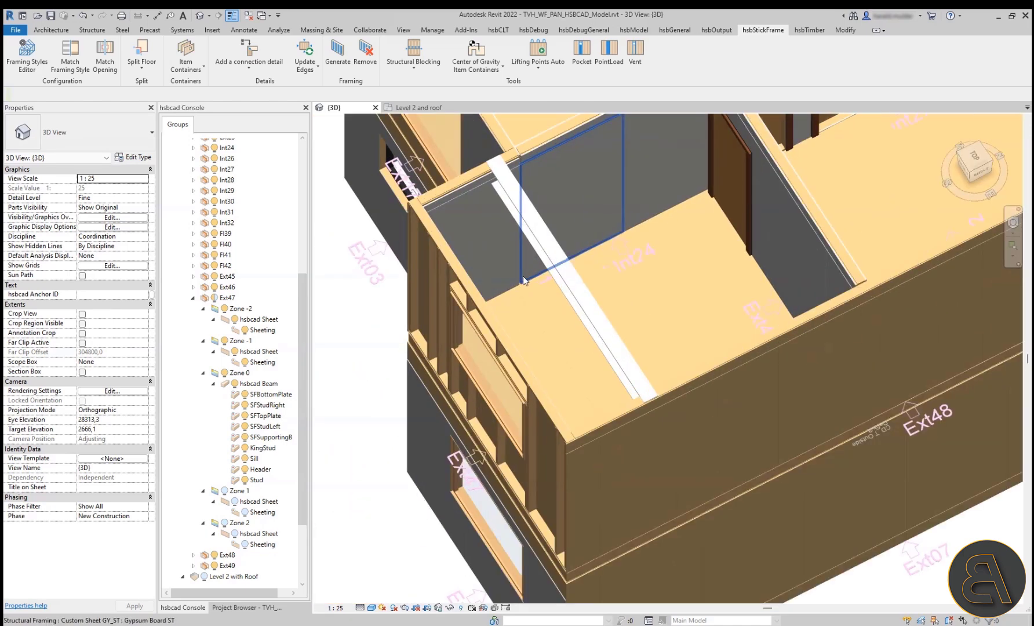
scroll(488, 212, "up", 4)
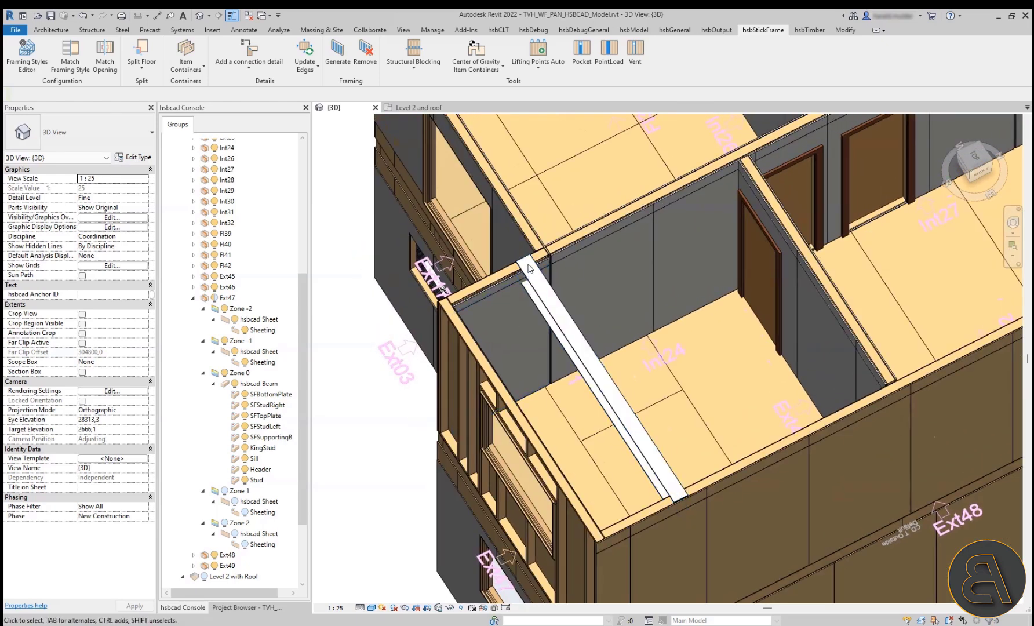
scroll(523, 275, "down", 2)
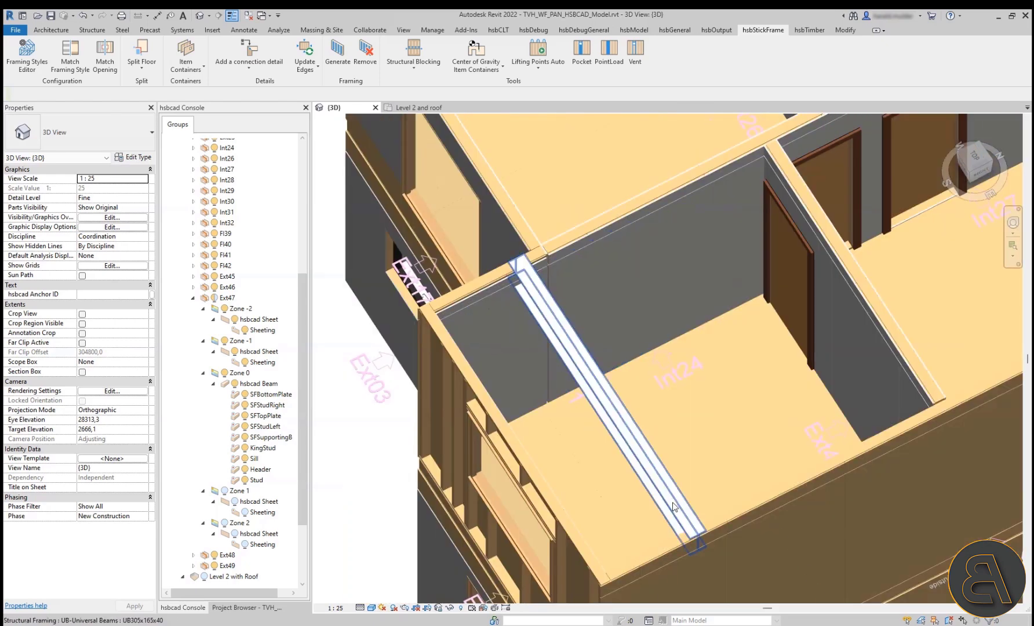
middle_click_drag(709, 560, 691, 481)
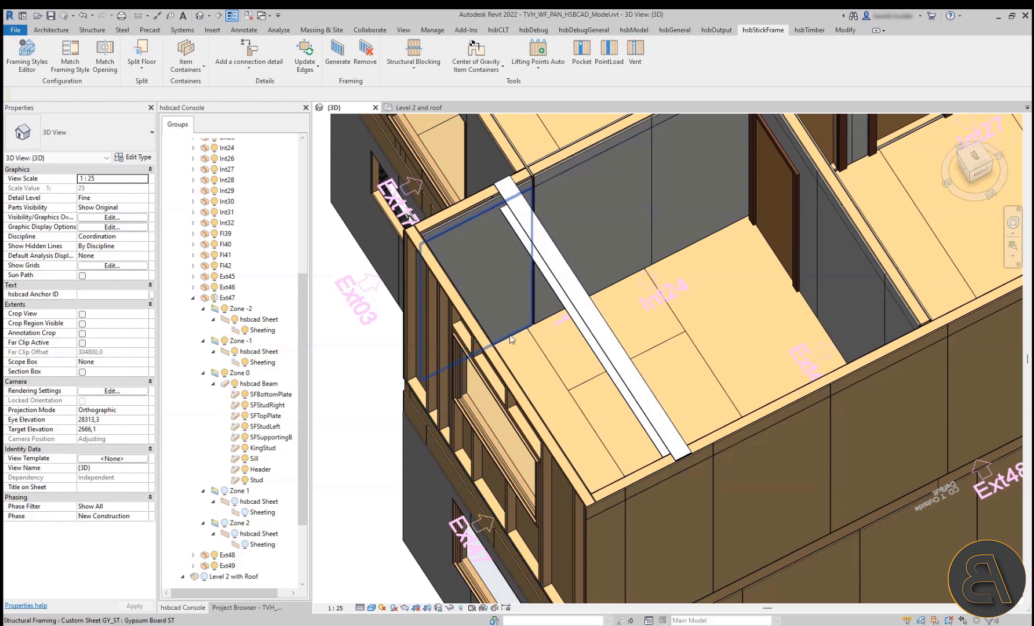
left_click(581, 55)
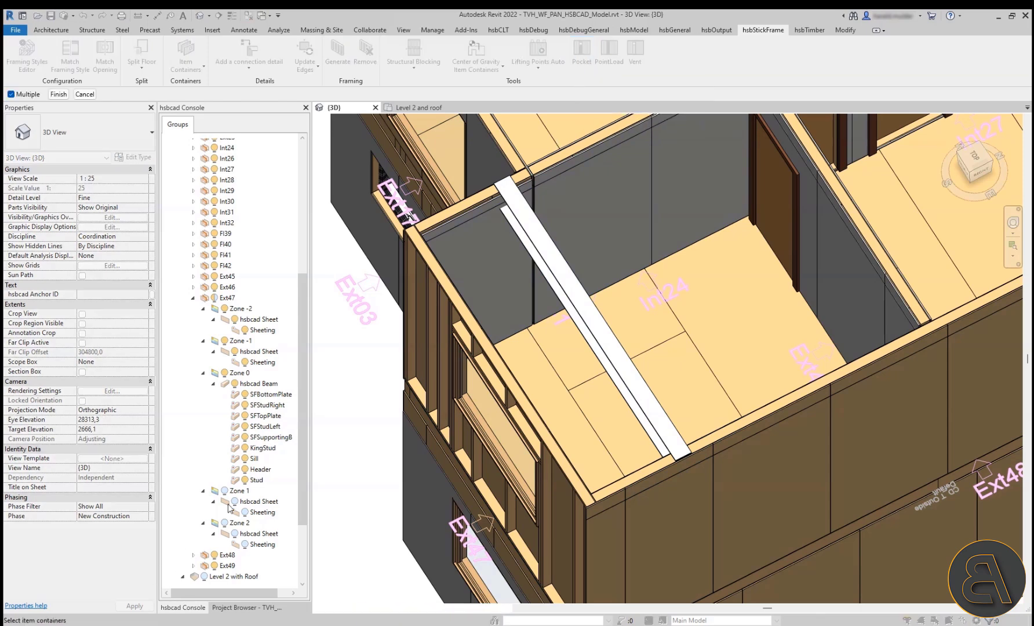
middle_click_drag(400, 333, 748, 360, "shift")
middle_click_drag(642, 500, 641, 316)
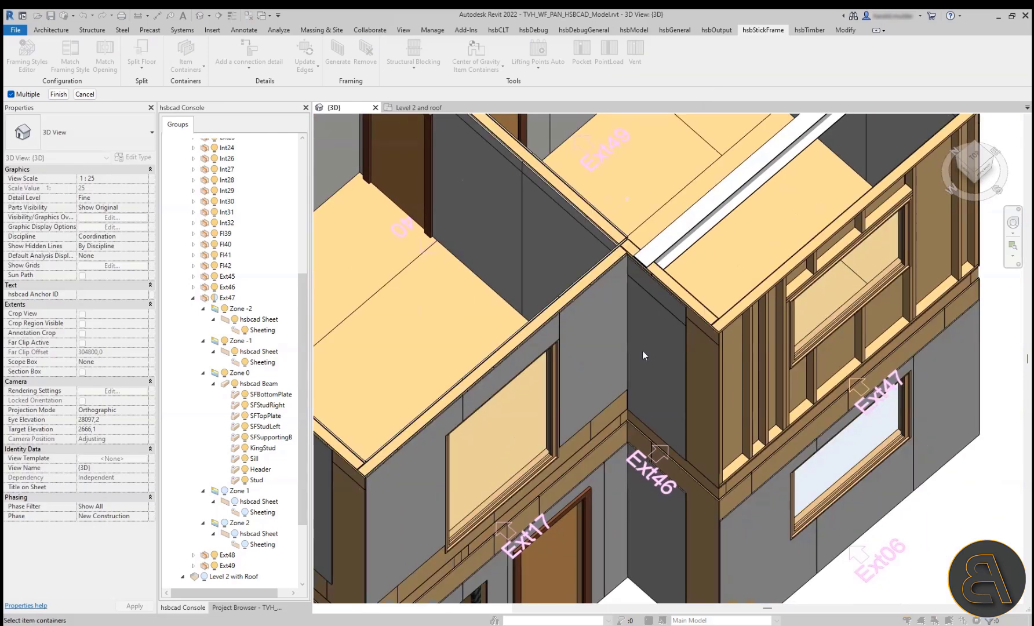
left_click(651, 464)
left_click(676, 232)
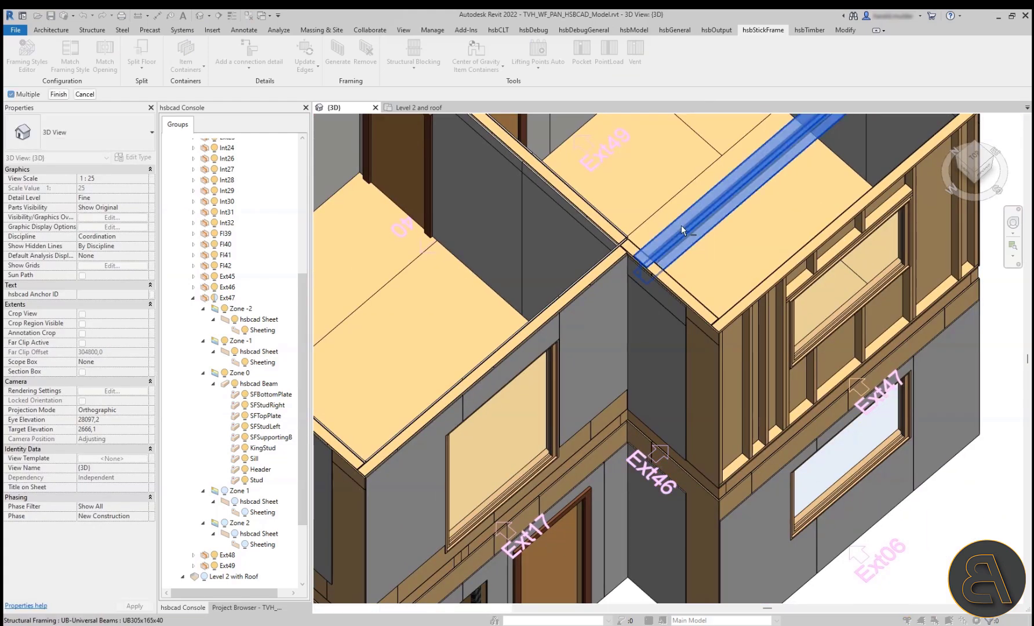
left_click(59, 95)
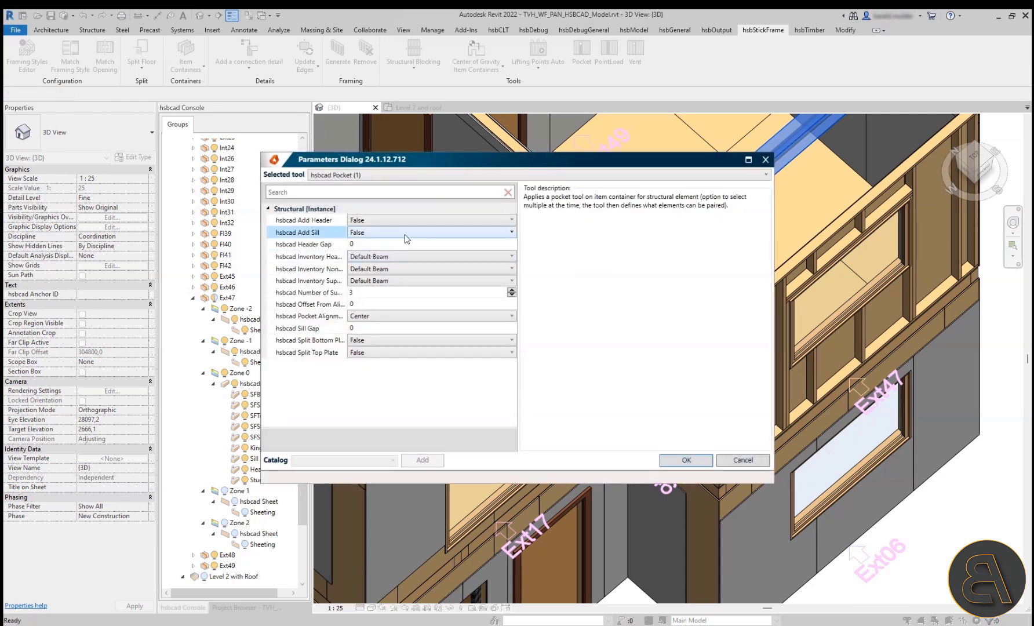
Step: Create the pocket with the top plate split and 4 supporting beams, keeping Default Beam for the header and sill
left_click_drag(391, 167, 410, 142)
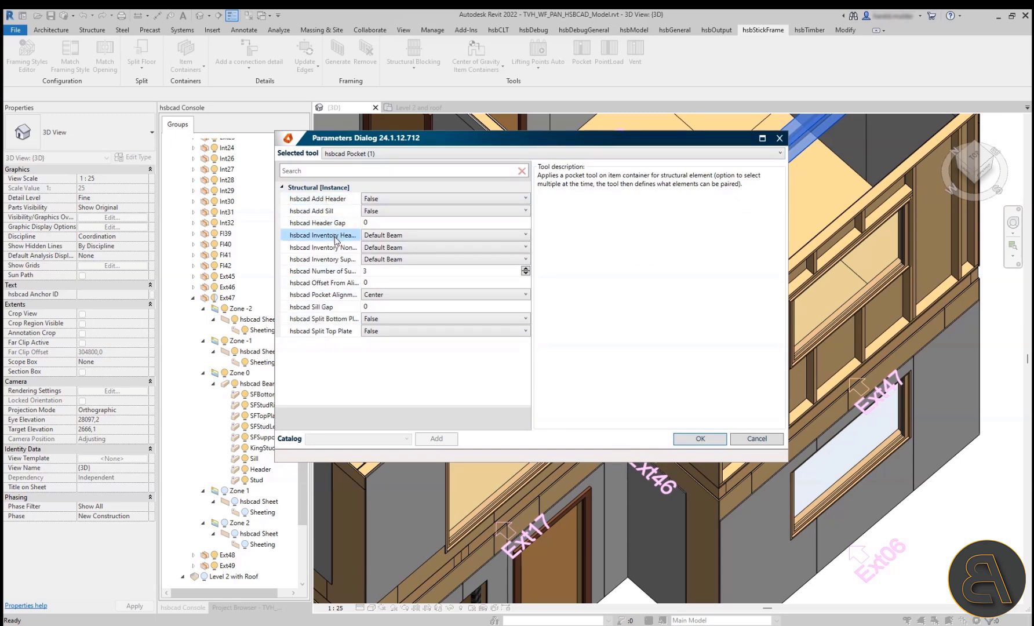
left_click(403, 235)
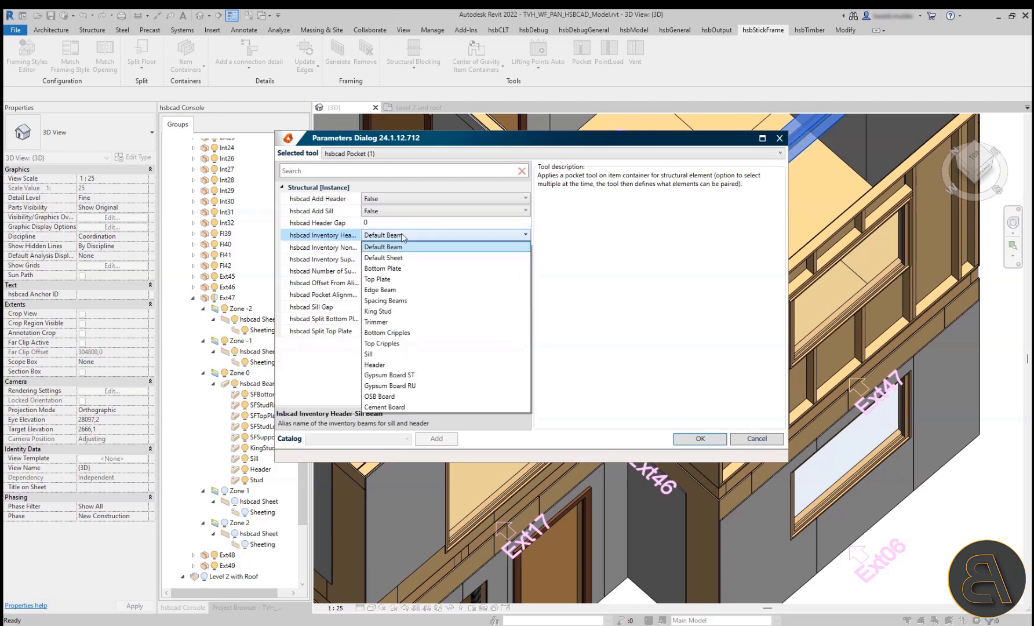
left_click(403, 236)
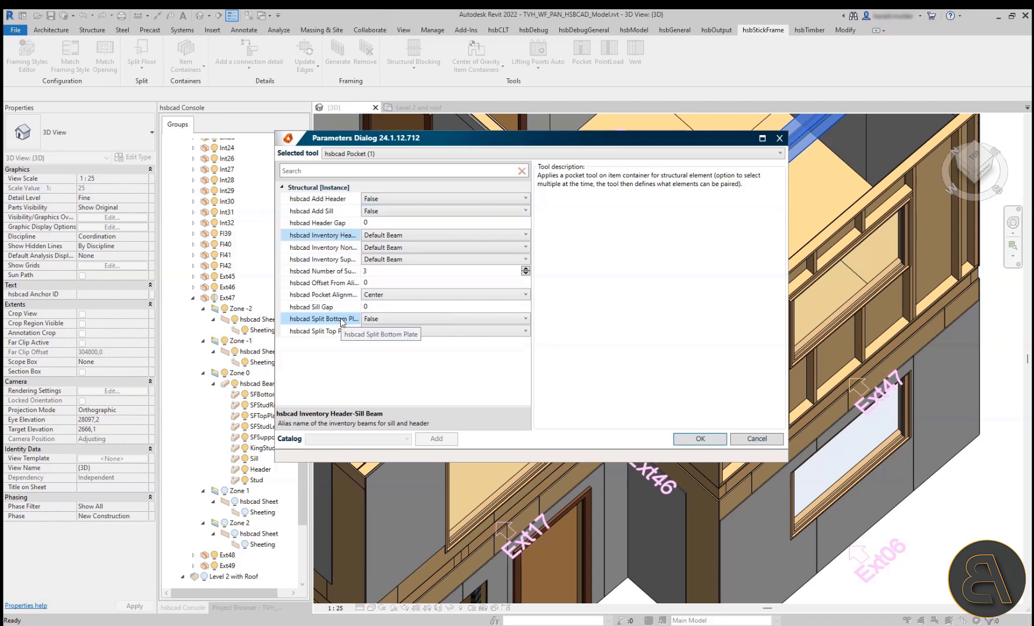
left_click(380, 332)
left_click(377, 350)
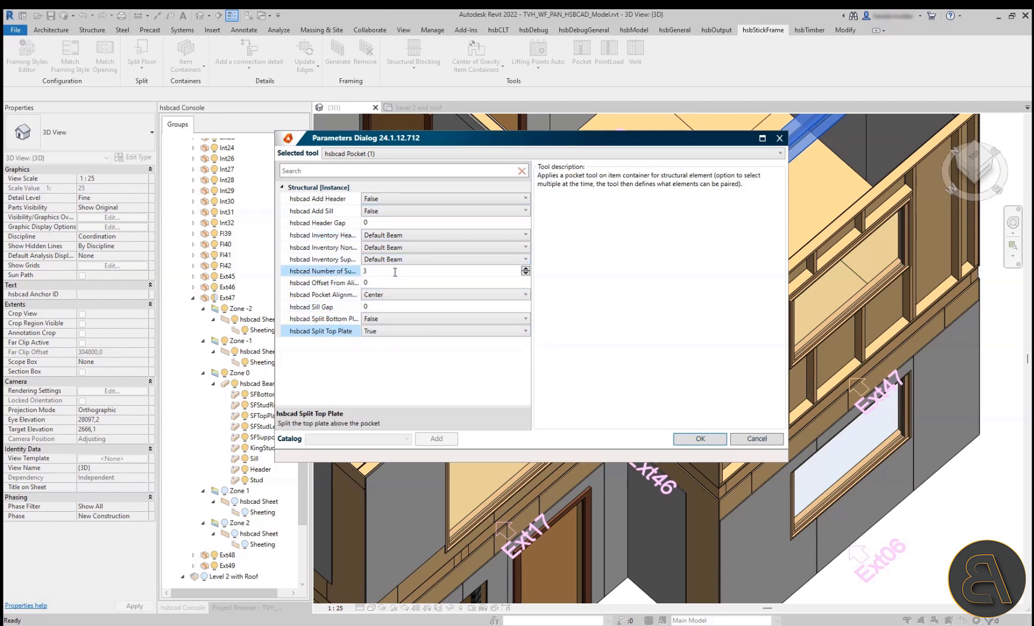
left_click(323, 272)
type("4")
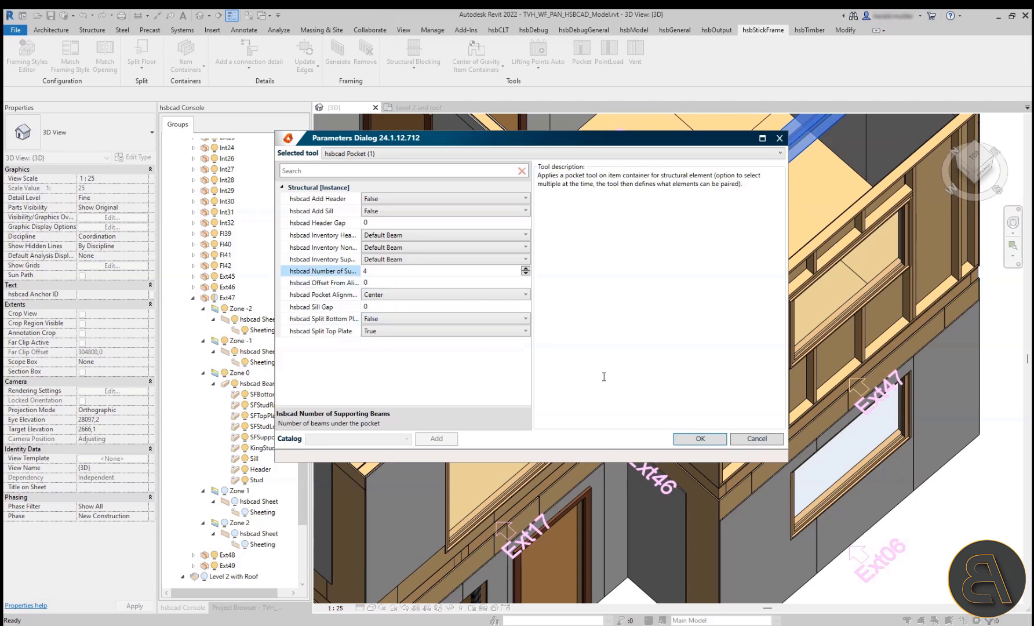
left_click(700, 439)
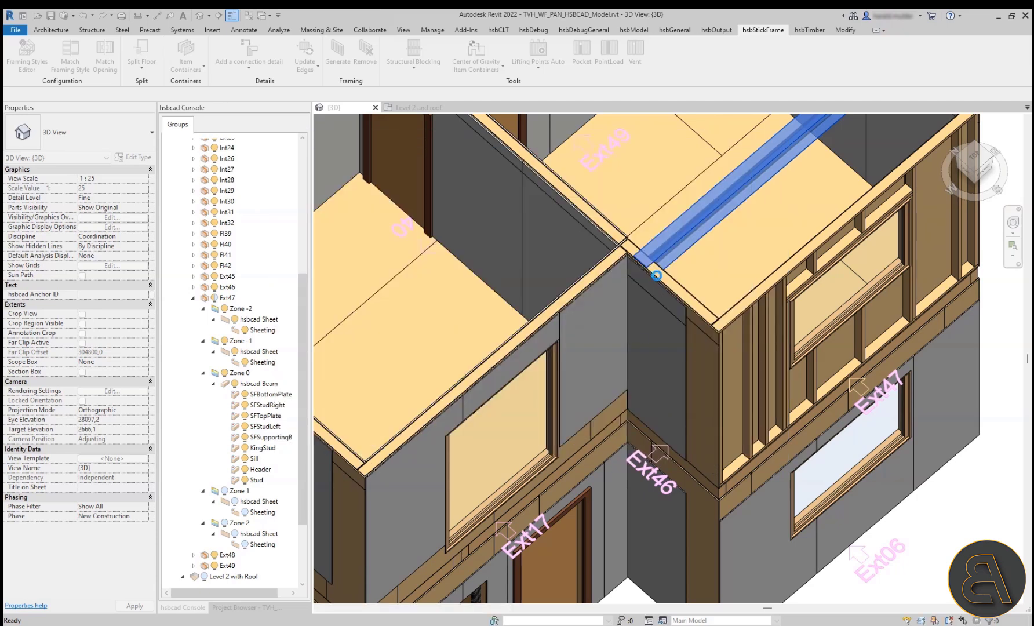
Step: Regenerate the framing of wall container Ext46 and check the pocket at the steel beam's end
scroll(657, 275, "up", 3)
scroll(646, 287, "down", 1)
left_click(657, 500)
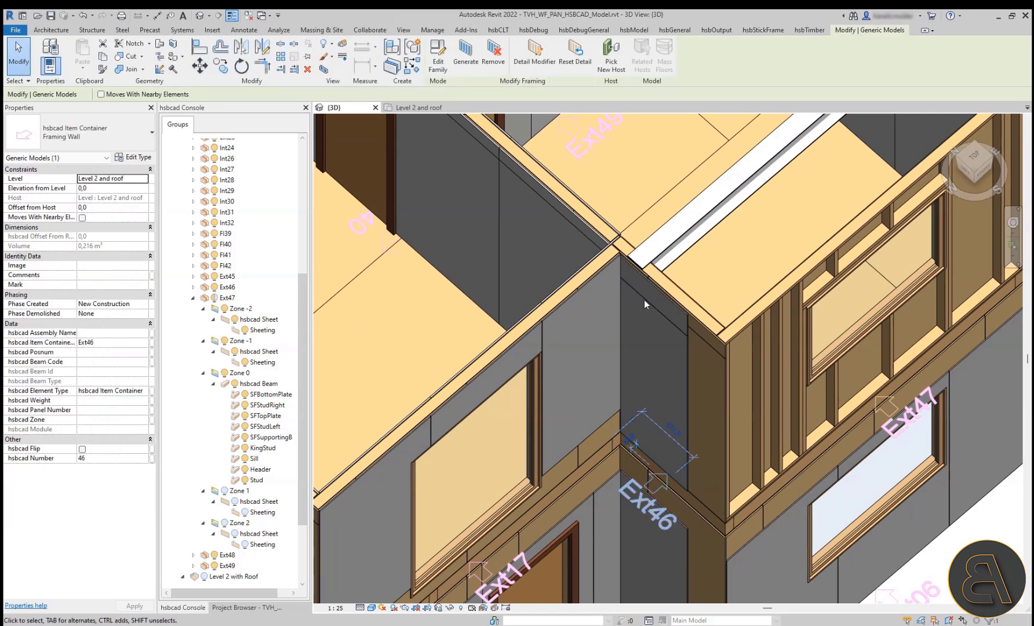
left_click(466, 55)
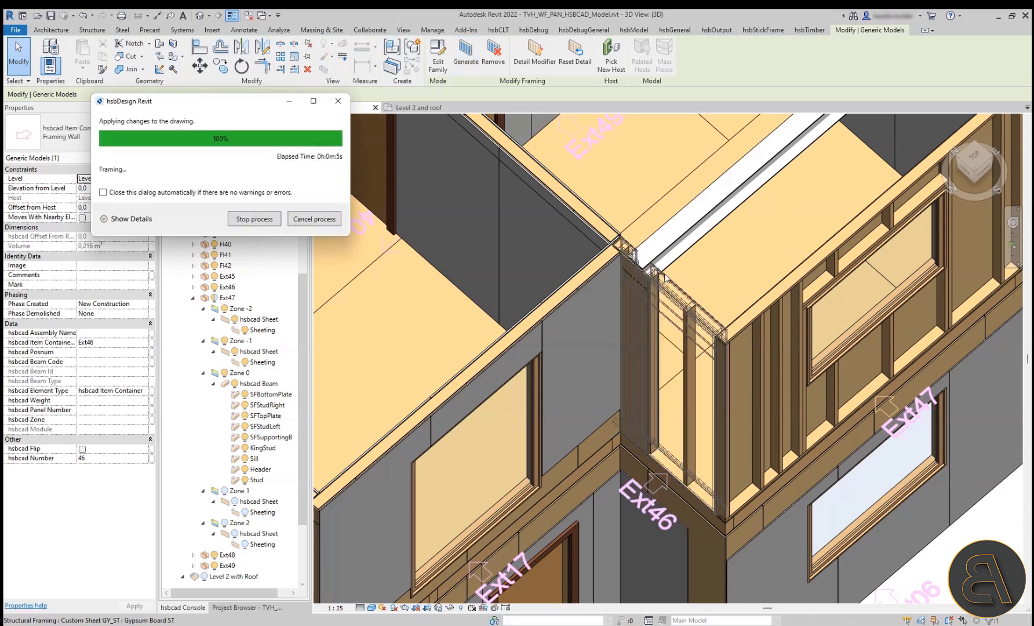
scroll(644, 264, "up", 3)
middle_click_drag(719, 321, 642, 332, "shift")
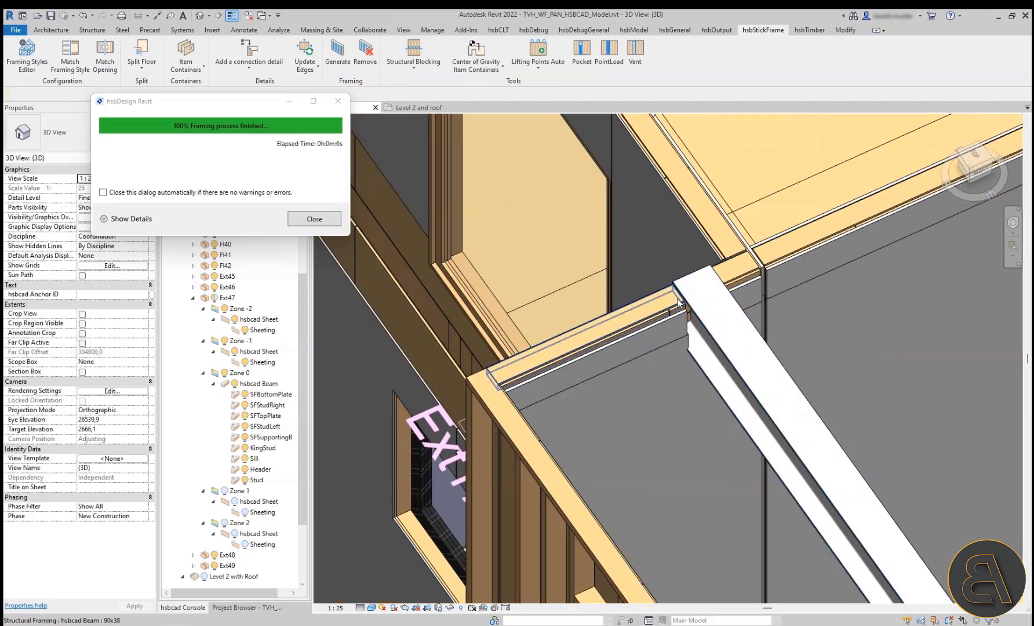
scroll(652, 342, "down", 4)
middle_click_drag(644, 473, 838, 464, "shift")
middle_click_drag(844, 586, 870, 345)
left_click(323, 218)
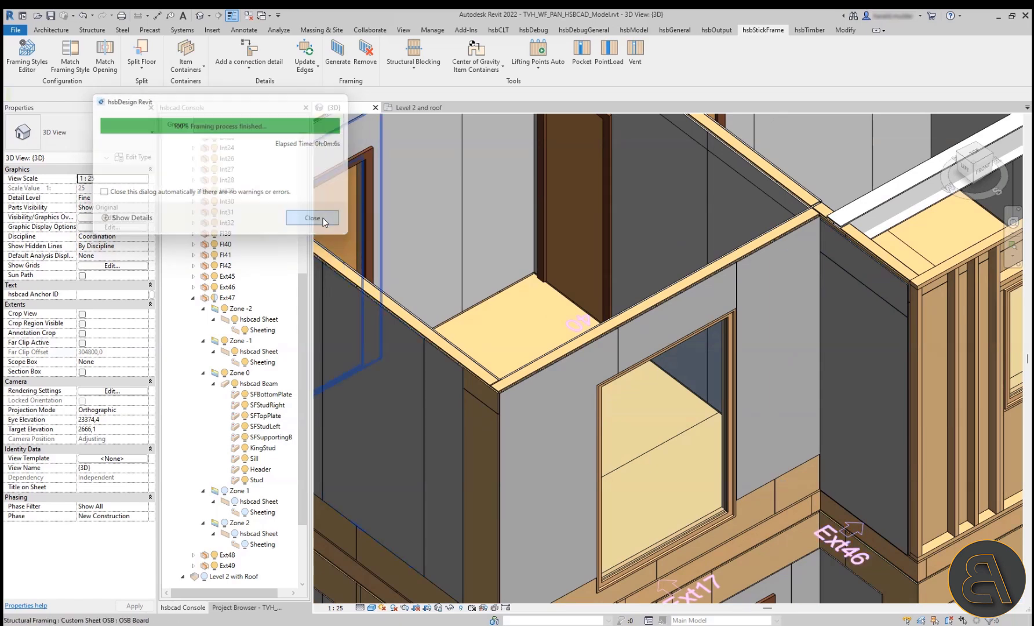
Step: Hide Zone 1 and Zone 2 of wall Ext46 to expose the studs under the pocket
left_click(193, 299)
left_click(193, 448)
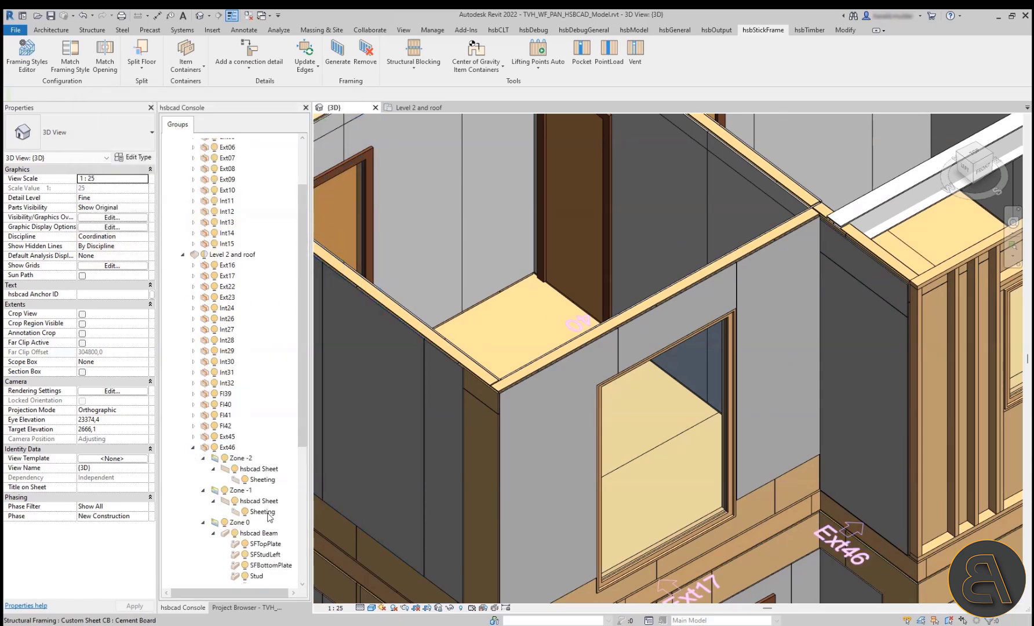
scroll(292, 497, "down", 5)
left_click(225, 428)
left_click(225, 461)
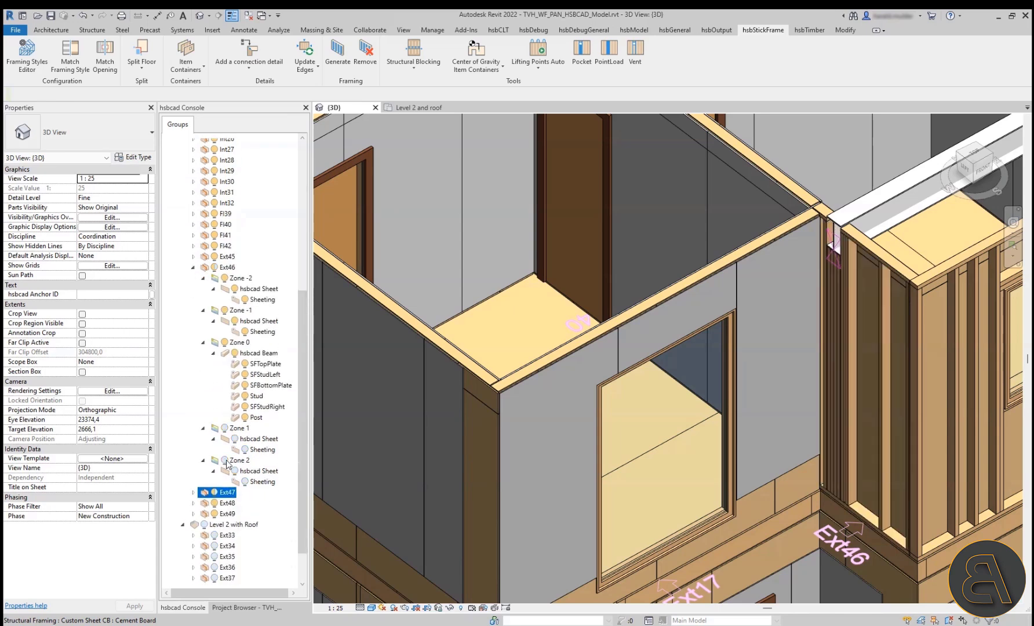
scroll(895, 311, "up", 6)
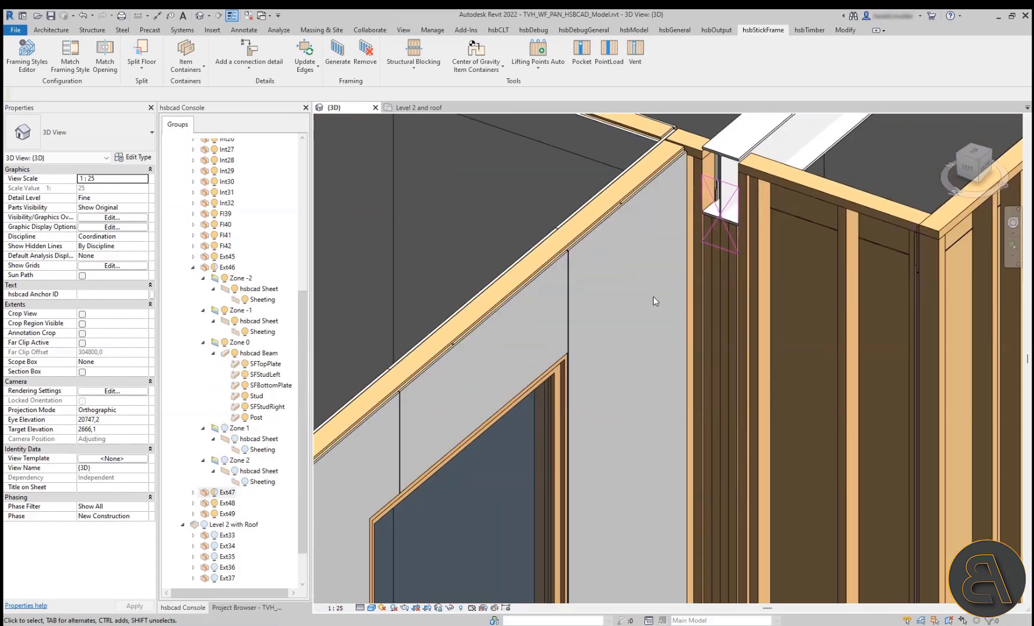
Step: Set the Ext46 pocket's number of supporting beams to 5 and regenerate its framing
scroll(732, 226, "down", 3)
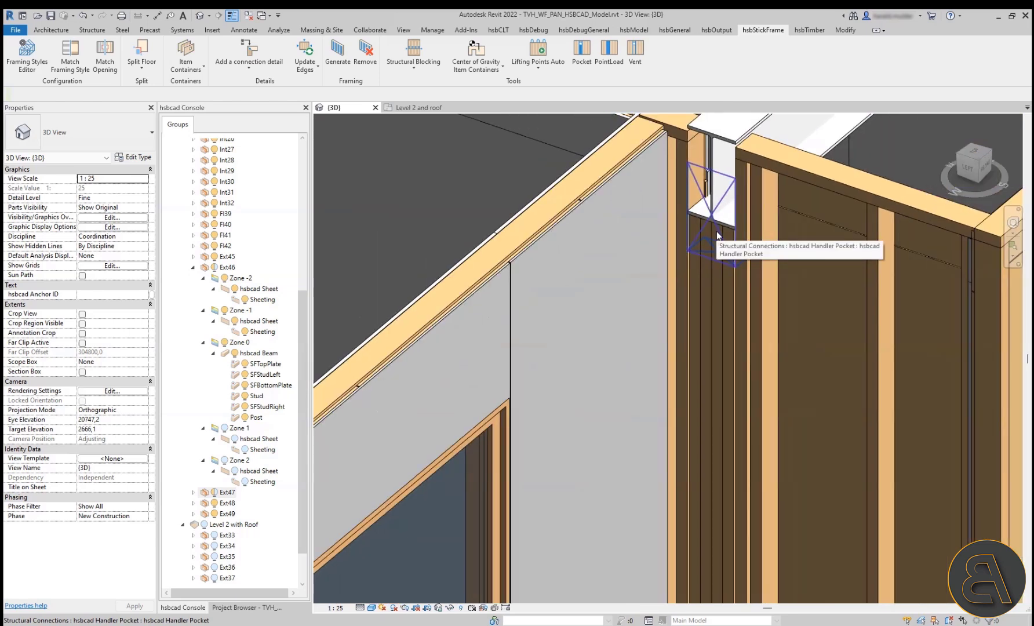
left_click(717, 233)
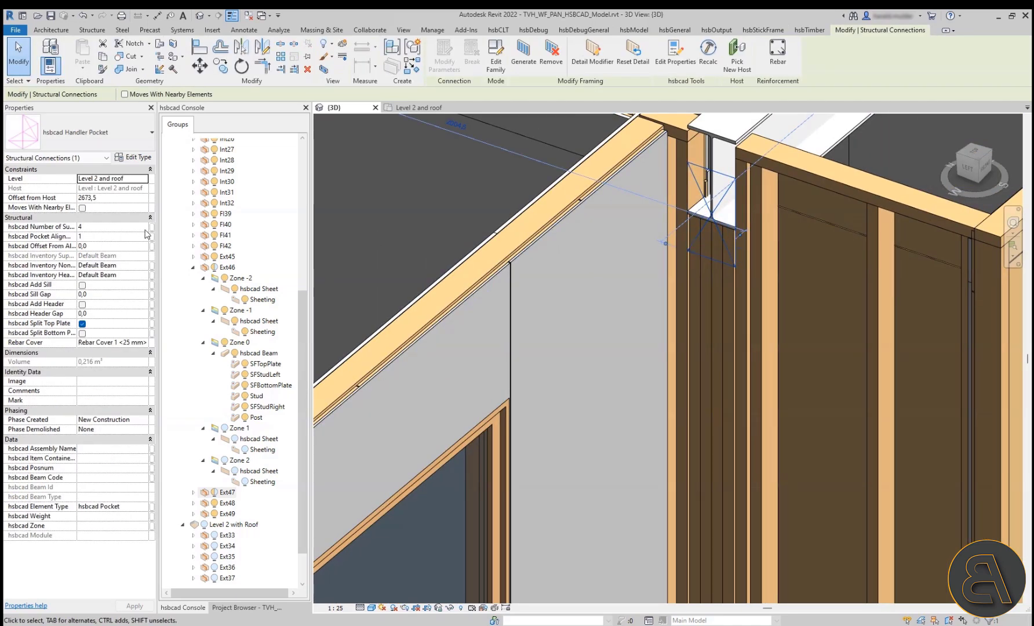
left_click(102, 227)
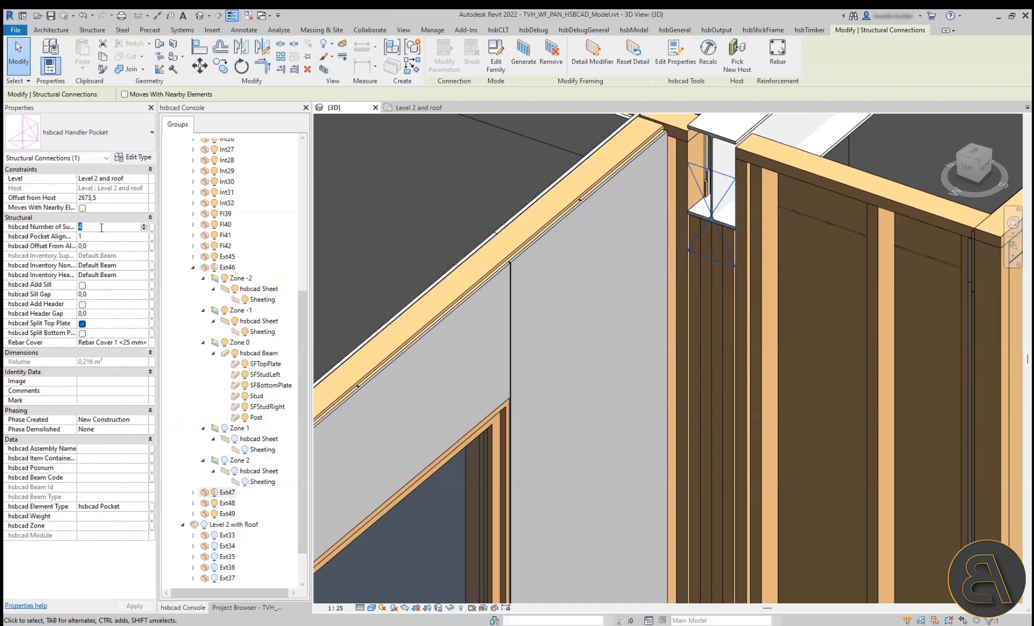
left_click(101, 236)
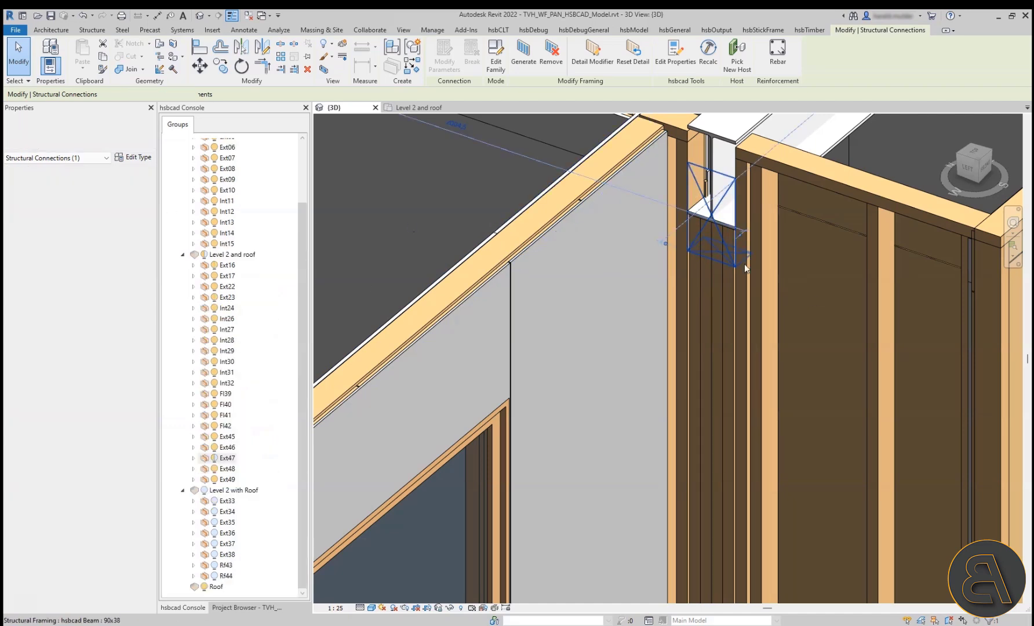
scroll(745, 263, "down", 3)
left_click(522, 61)
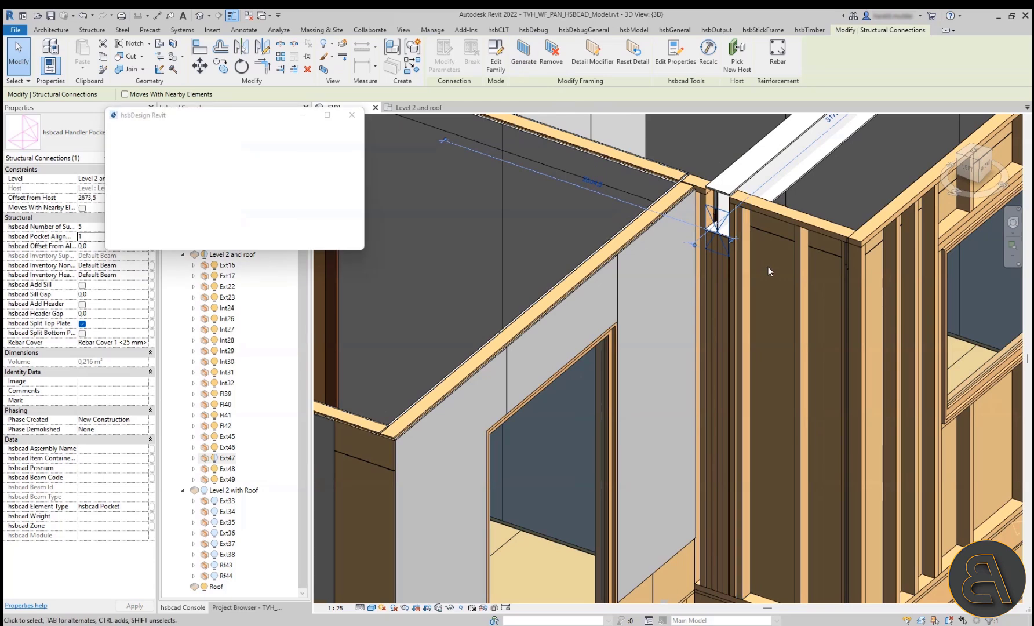
scroll(761, 267, "up", 3)
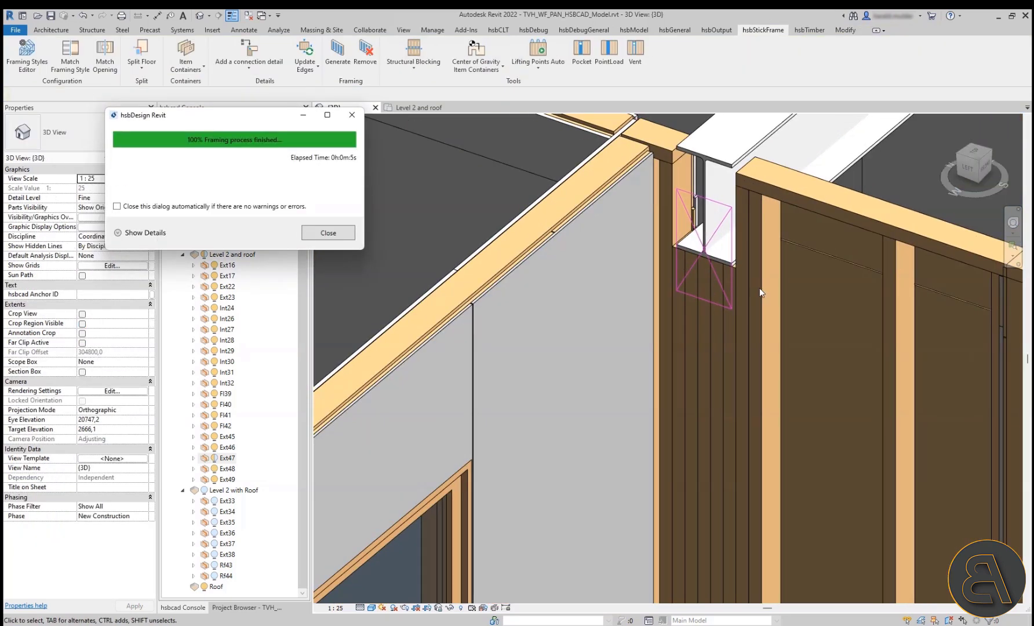
left_click(335, 240)
Step: Open the Level 2 and roof floor plan at wall Ext47 after reviewing the steel beam in 3D
scroll(672, 335, "down", 5)
middle_click_drag(793, 323, 418, 363, "shift")
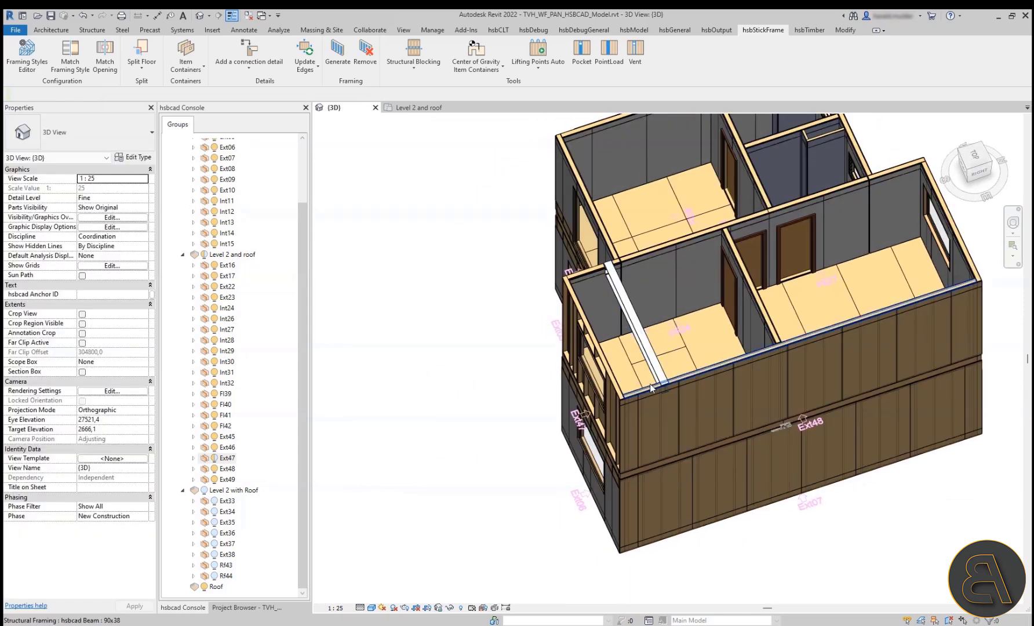
scroll(651, 384, "up", 4)
scroll(662, 400, "up", 3)
middle_click_drag(786, 255, 748, 380)
scroll(766, 265, "down", 3)
scroll(745, 364, "up", 4)
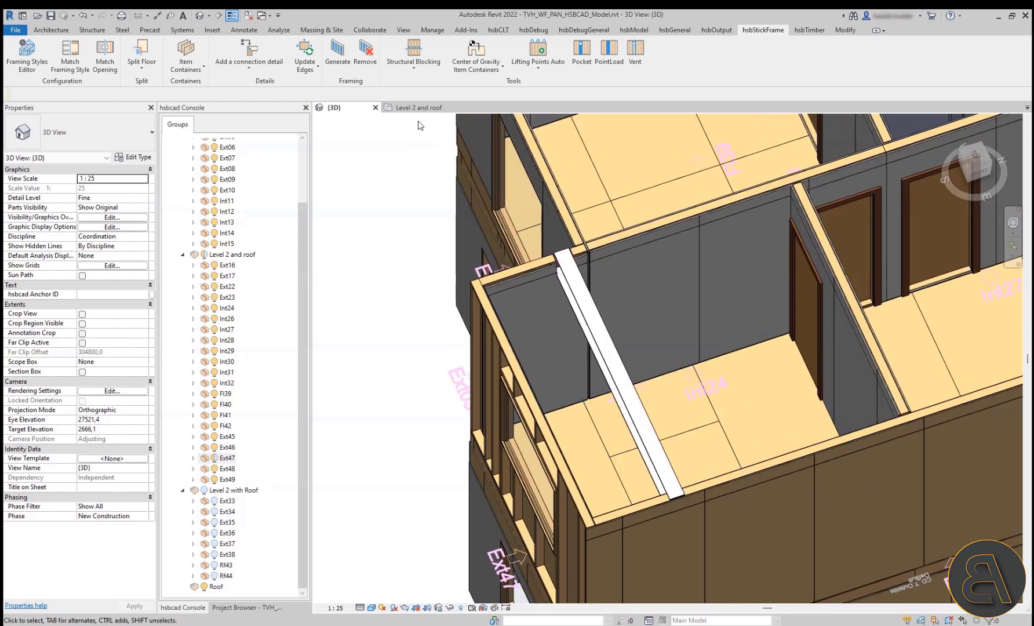
key("ctrl+Tab")
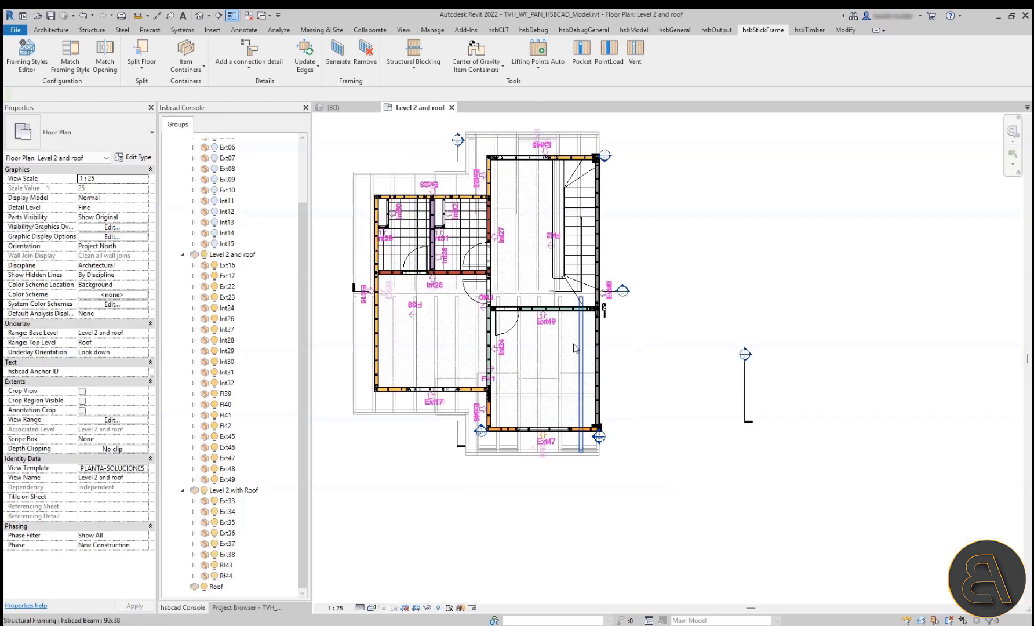
scroll(487, 432, "up", 5)
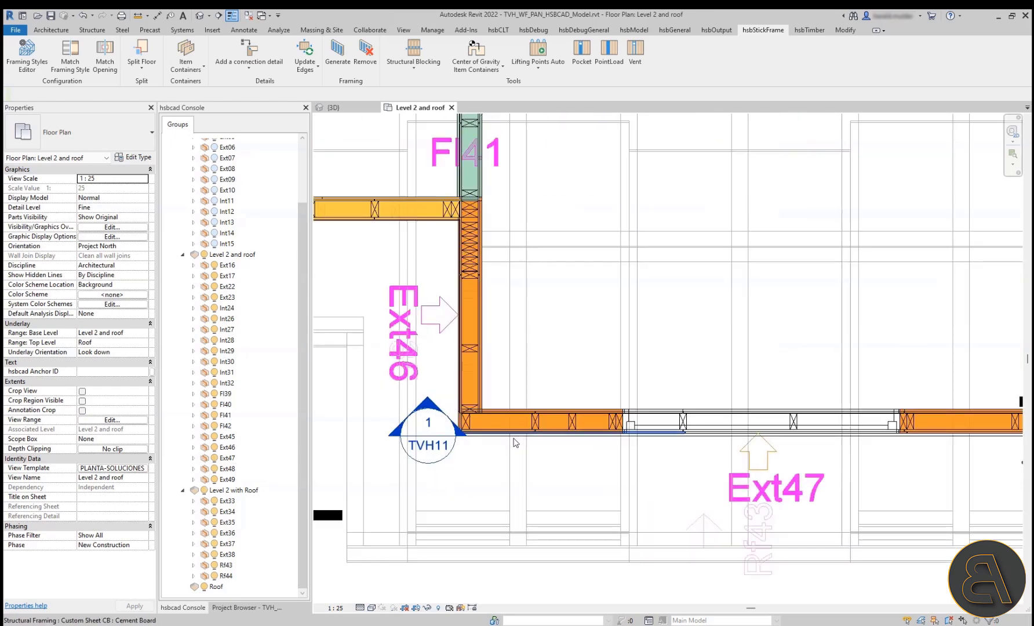
scroll(644, 464, "up", 2)
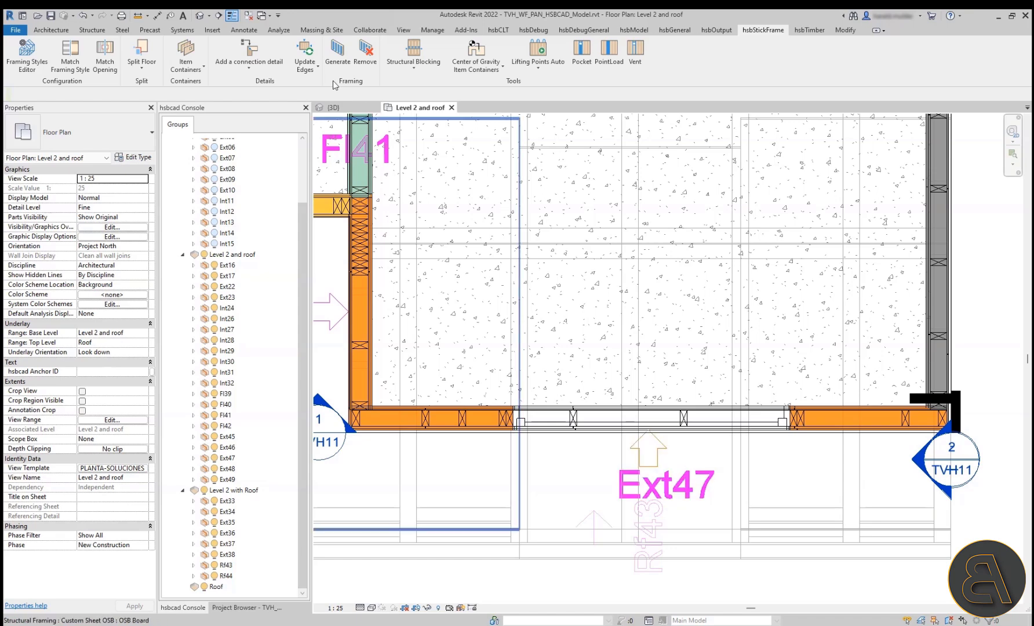
Step: Start a point load using Default Beam as the supporting-beam inventory, with the number of supporting beams set to 5
left_click(603, 63)
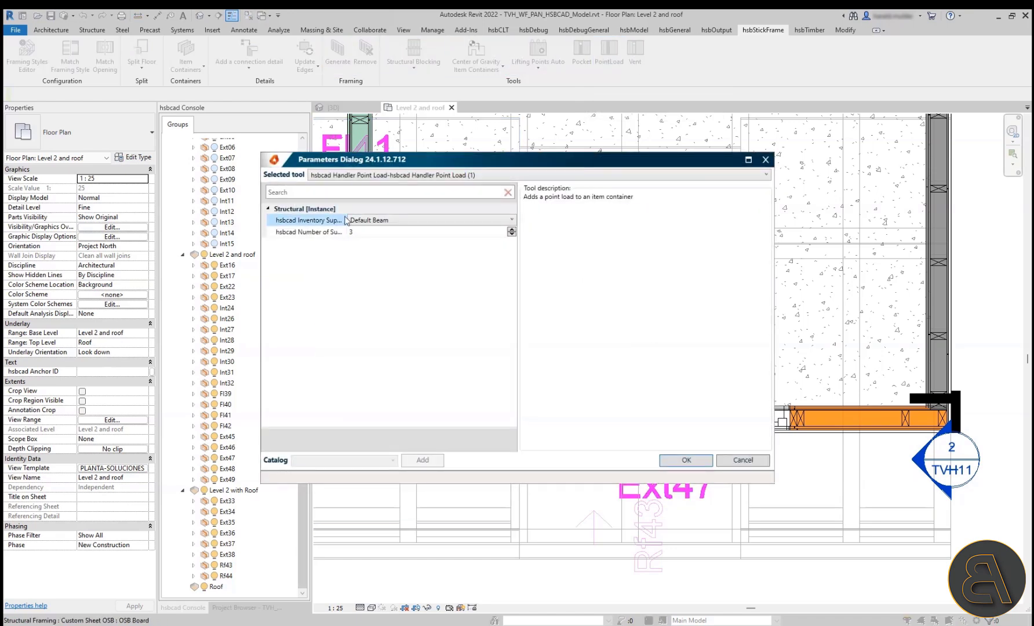
left_click(381, 220)
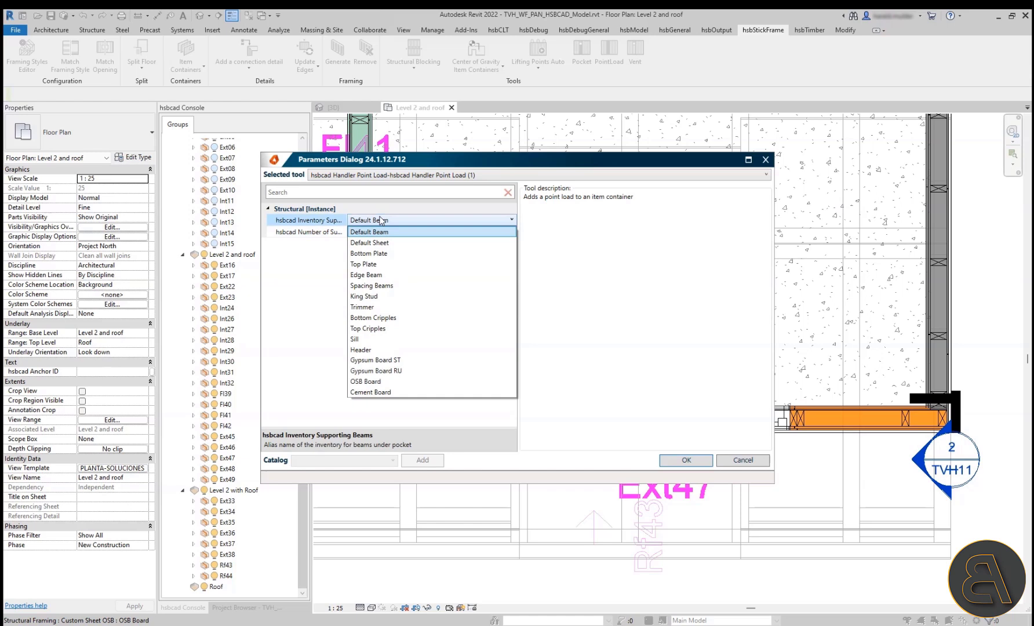
left_click(382, 221)
left_click(373, 231)
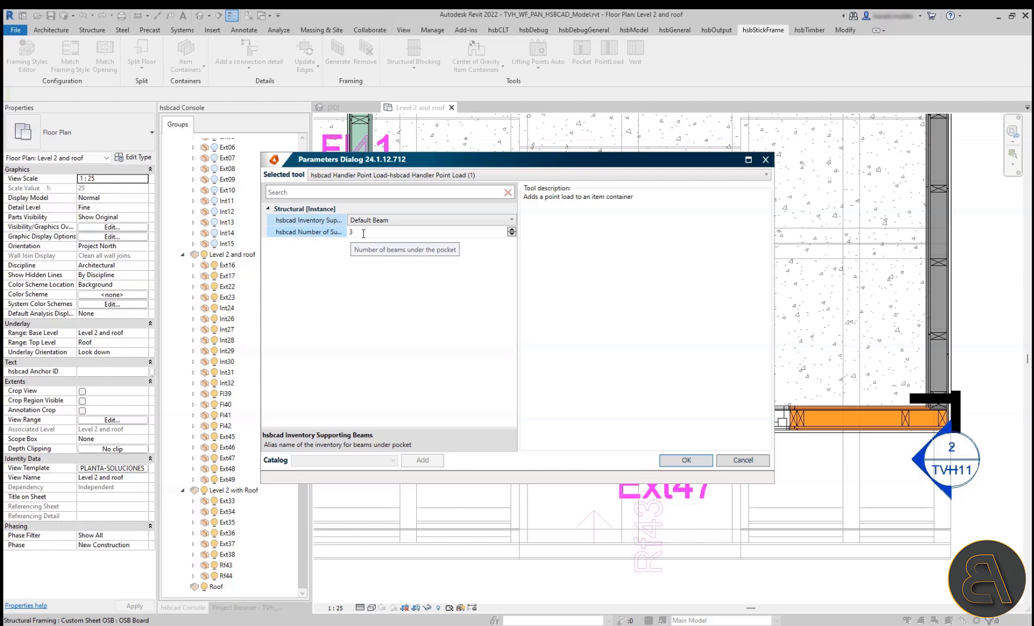
left_click(311, 232)
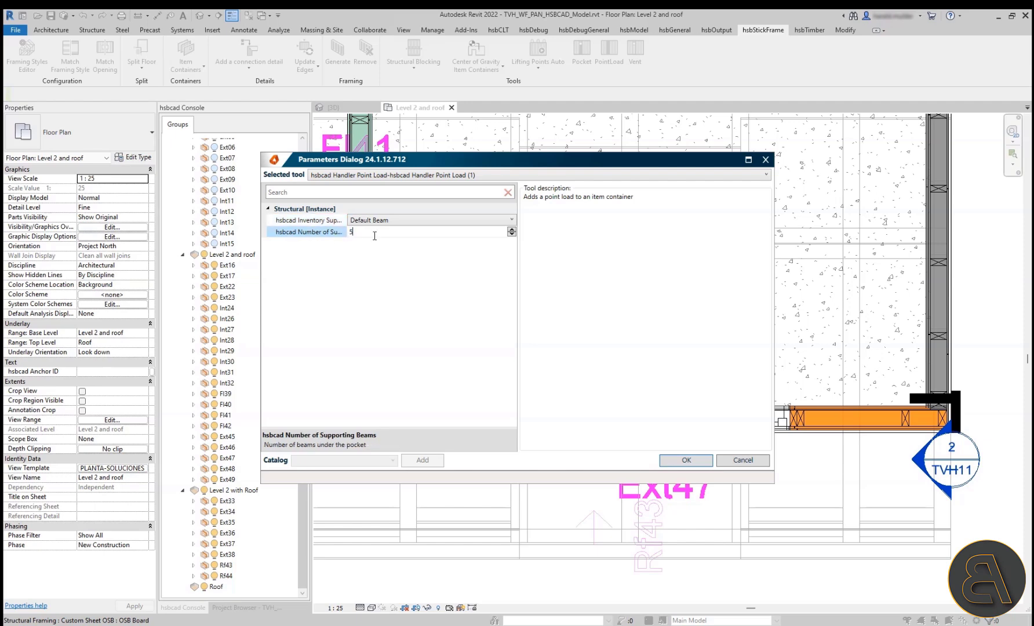
type("5")
left_click(684, 462)
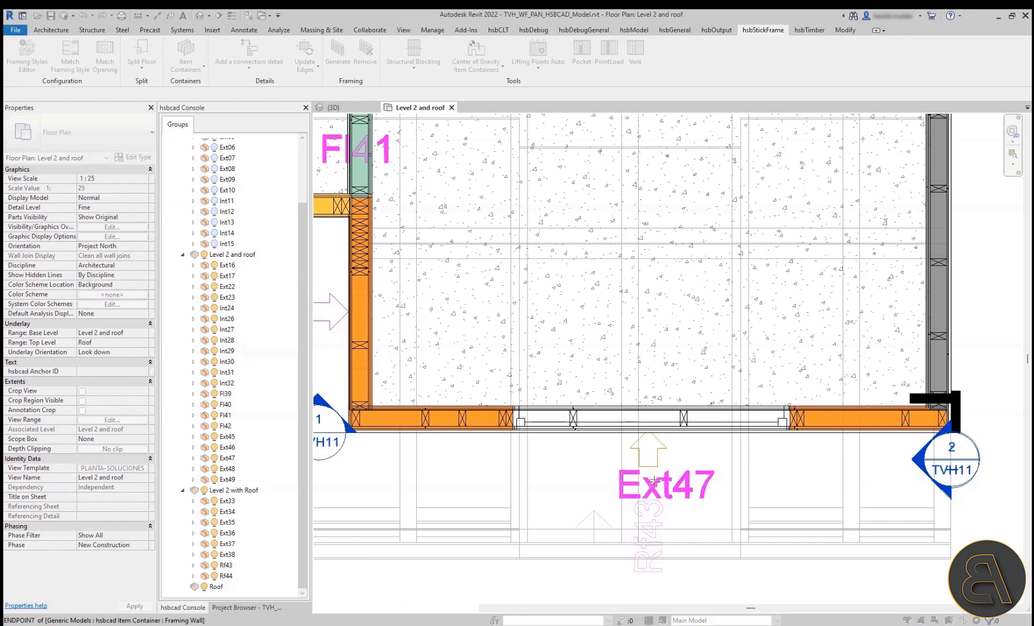
Step: Place the point load in wall Ext47 between the window and the corner, and select it to check its properties
left_click(851, 412)
scroll(865, 417, "up", 6)
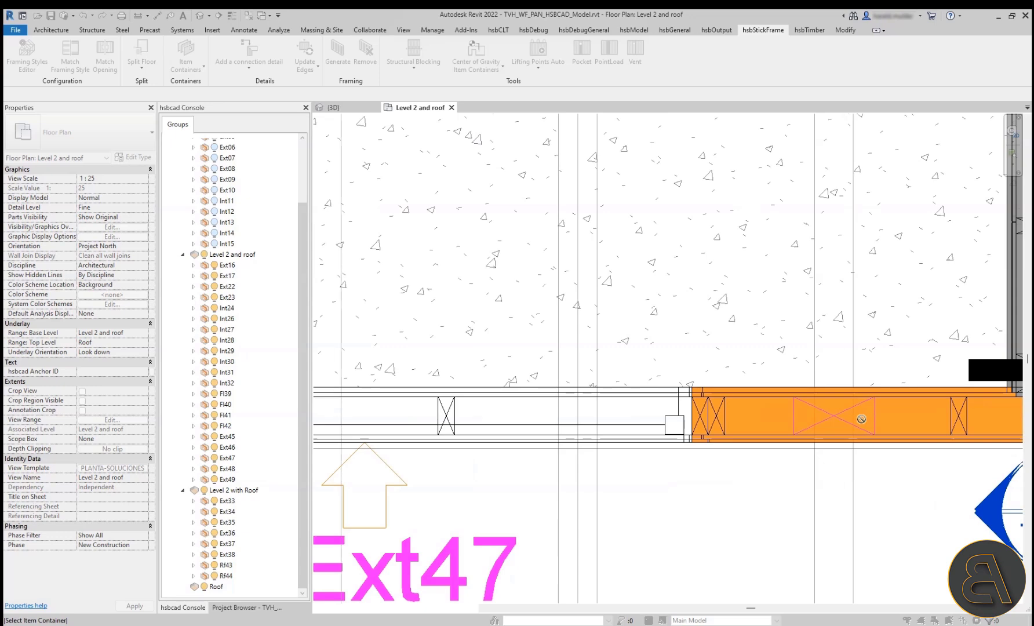
key("Escape")
scroll(865, 417, "down", 6)
left_click(868, 418)
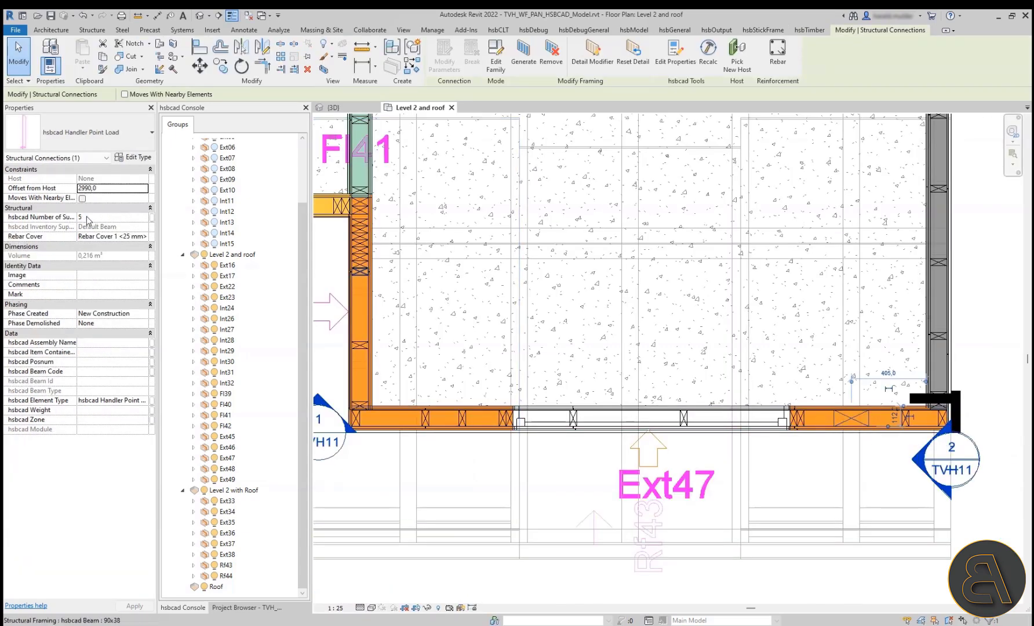
Step: Regenerate the framing of wall container Ext47 and inspect the point-load studs in the 3D view
left_click(660, 481)
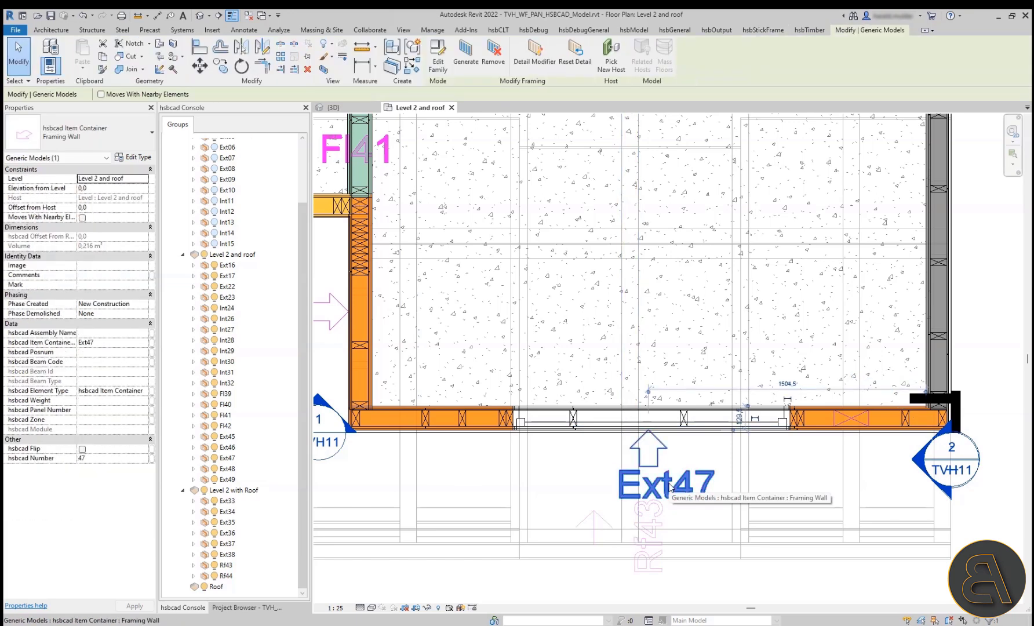
left_click(466, 53)
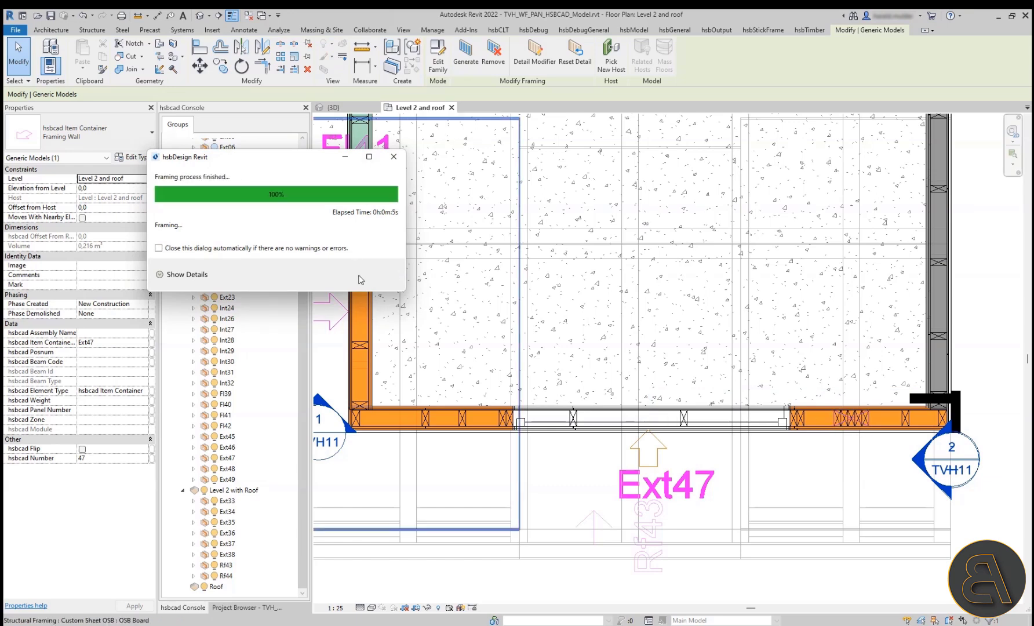
left_click(365, 273)
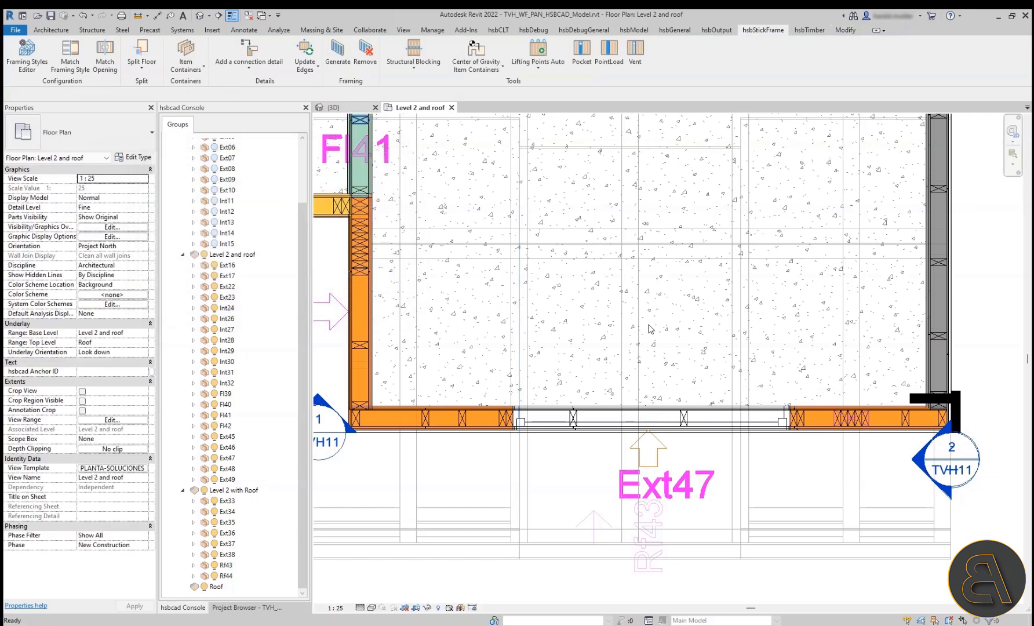
left_click(342, 108)
middle_click_drag(717, 376, 871, 246, "shift")
scroll(823, 244, "up", 5)
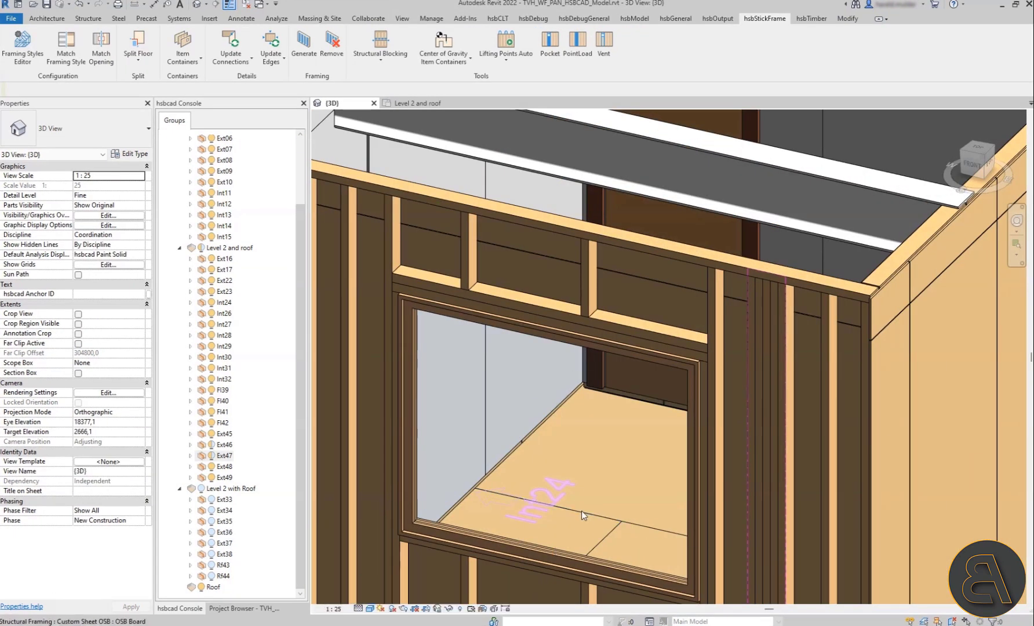
scroll(567, 526, "up", 3)
middle_click_drag(646, 428, 654, 312)
scroll(654, 312, "down", 2)
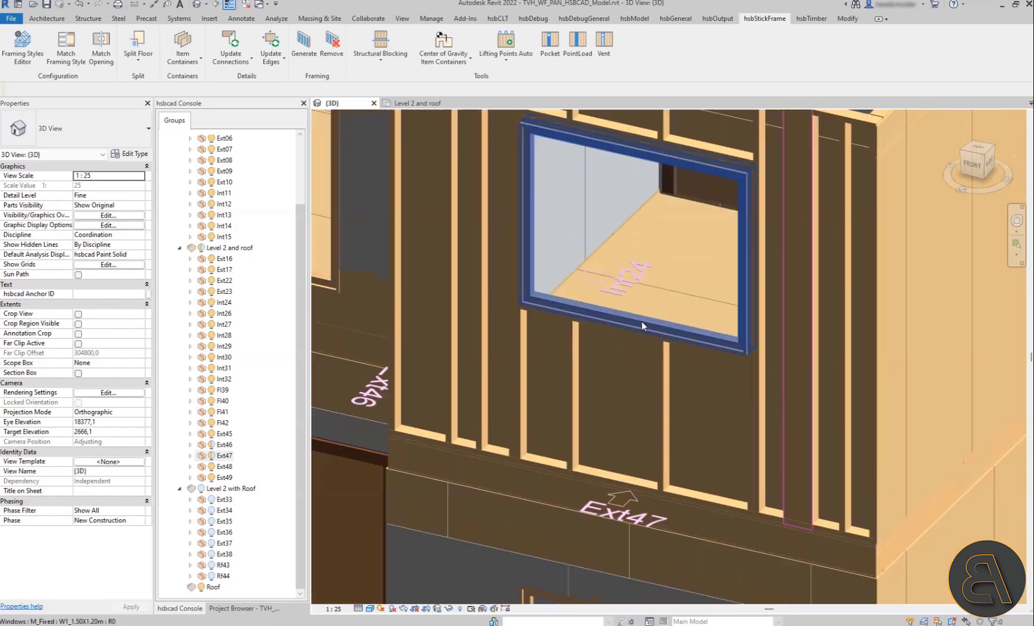
Step: Add flat, centred structural blocking on the front side of wall Ext47 at an elevation of 1500
left_click(381, 46)
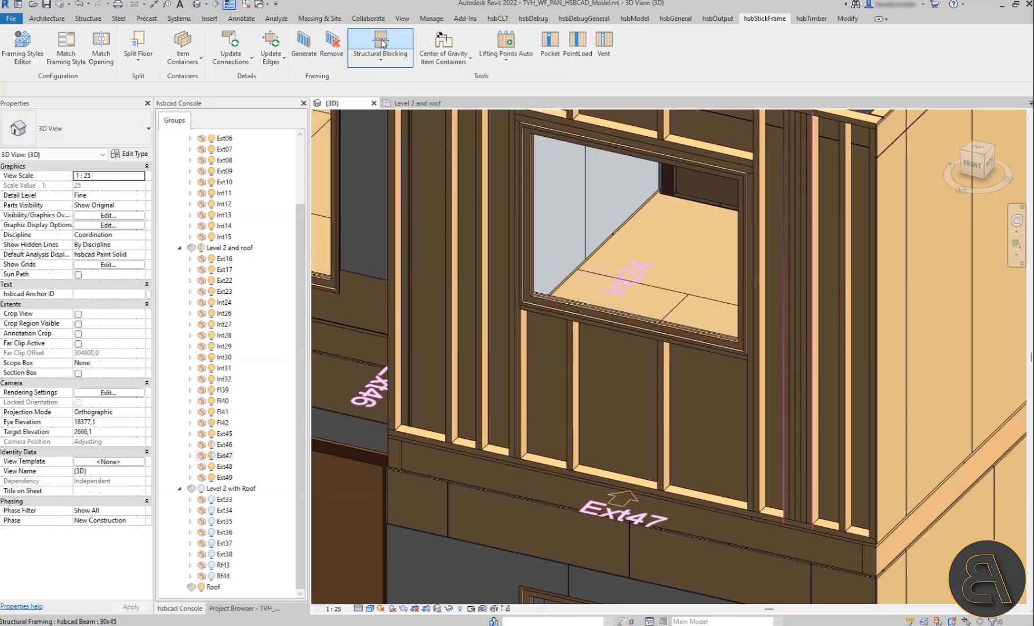
left_click(305, 286)
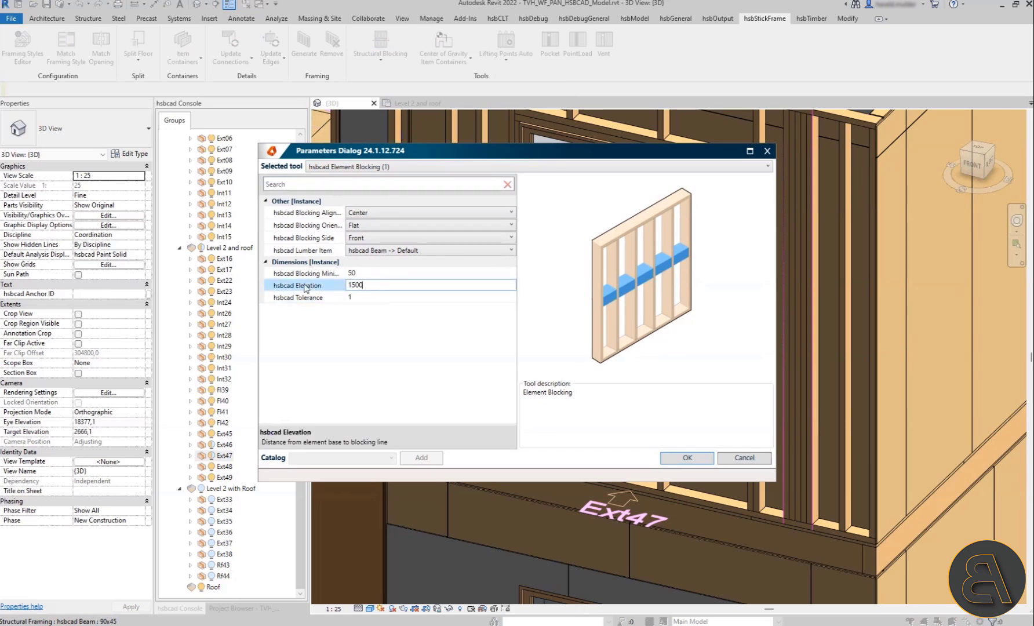
left_click(682, 460)
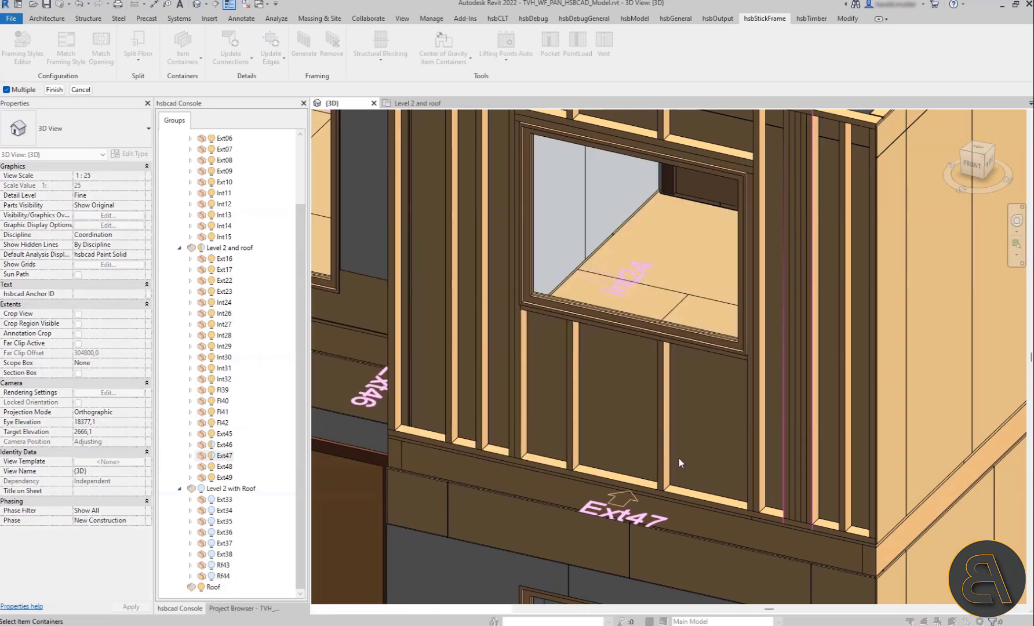
left_click(631, 516)
left_click(54, 90)
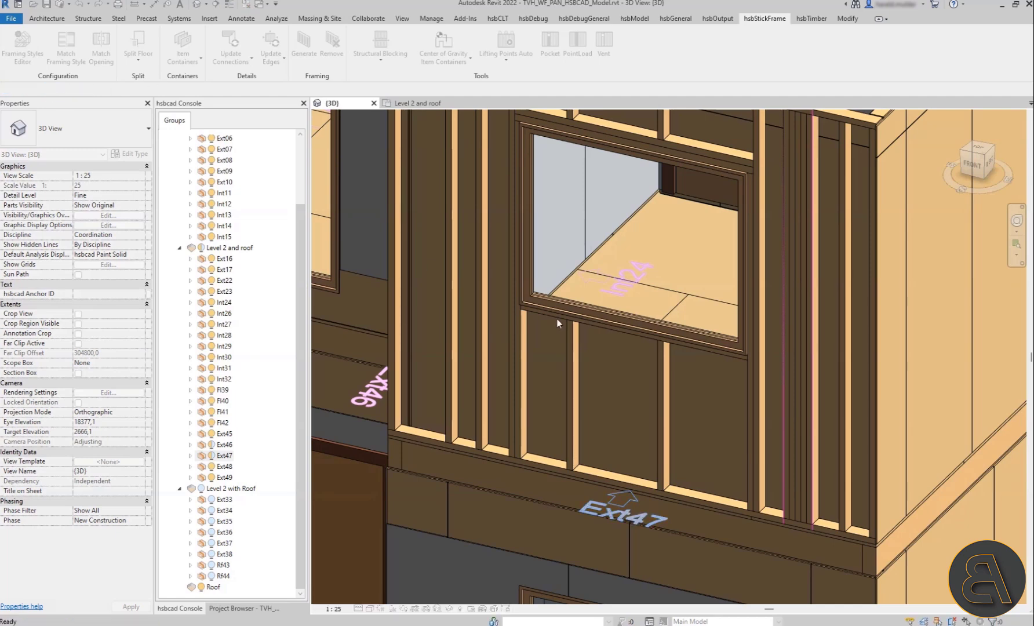
Step: Set the elevation of the Ext47 blocking line to 1600 and review the blocking across the wall
left_click(661, 268)
left_click(97, 244)
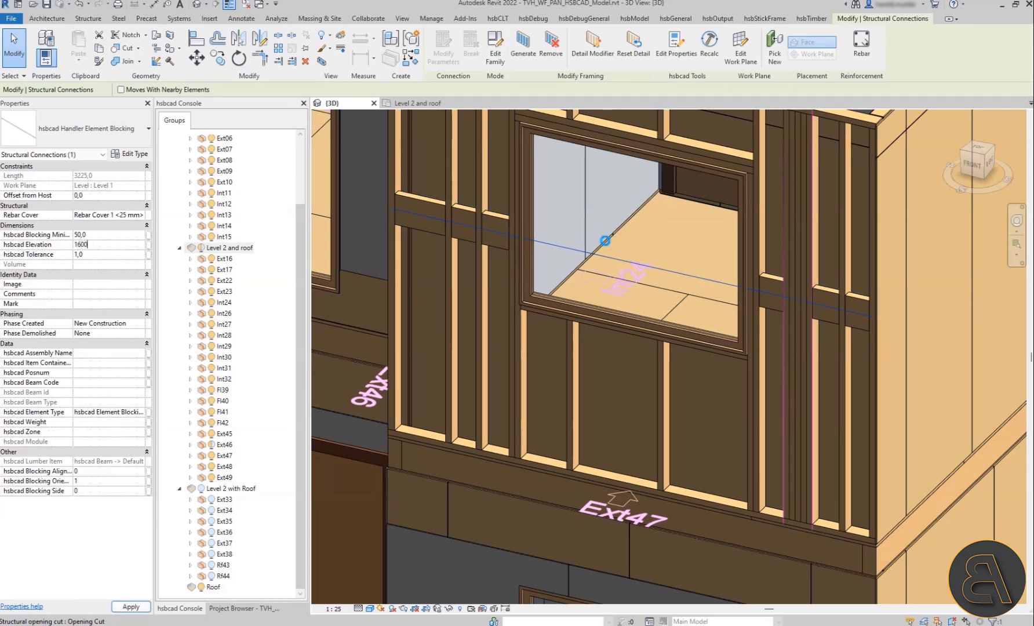
middle_click_drag(691, 239, 650, 293)
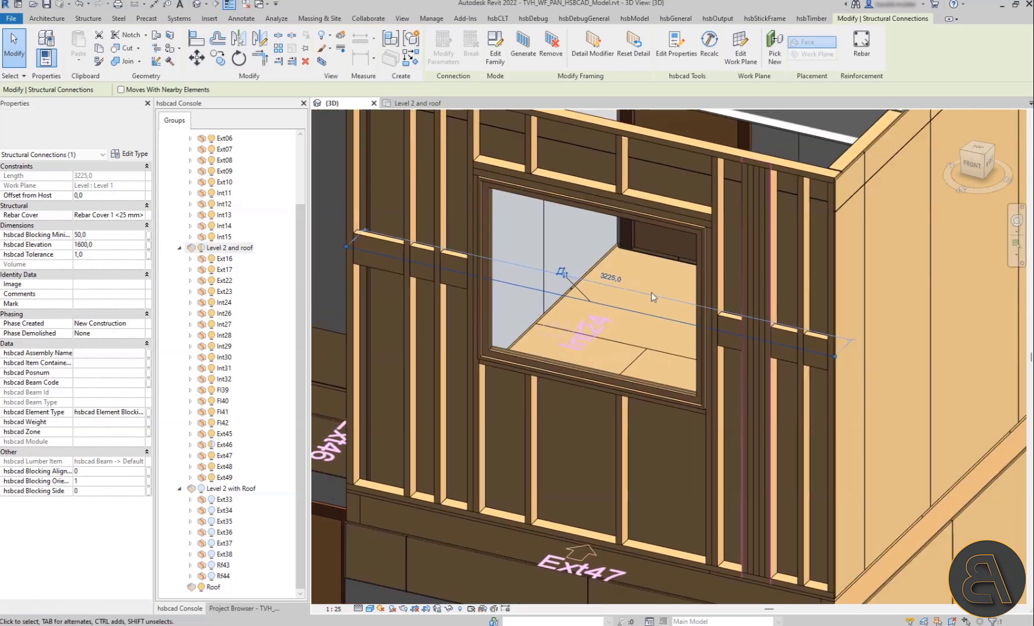
middle_click_drag(657, 334, 597, 302)
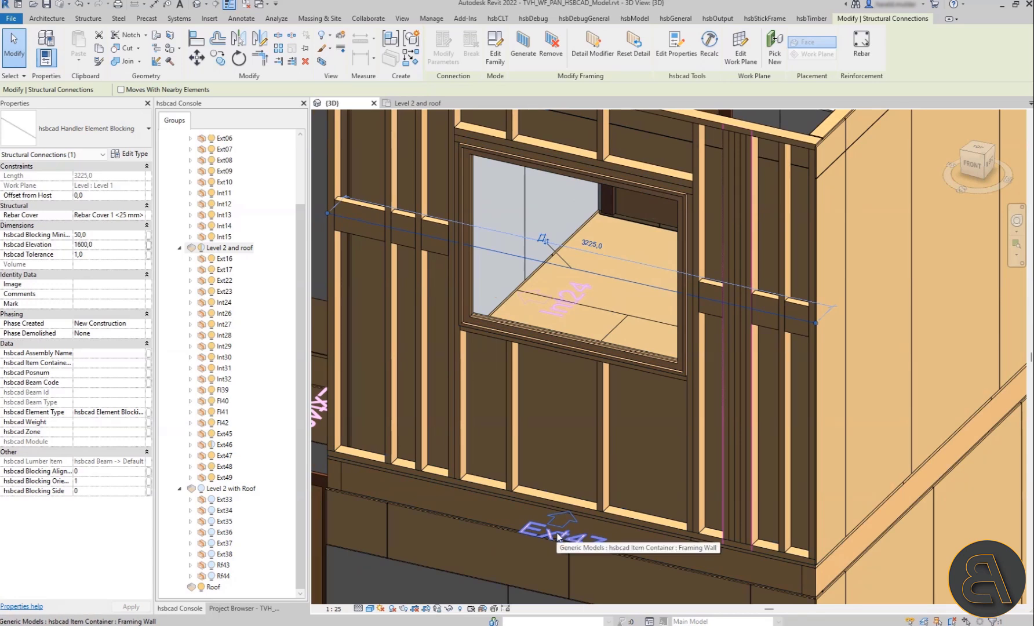
key("Escape")
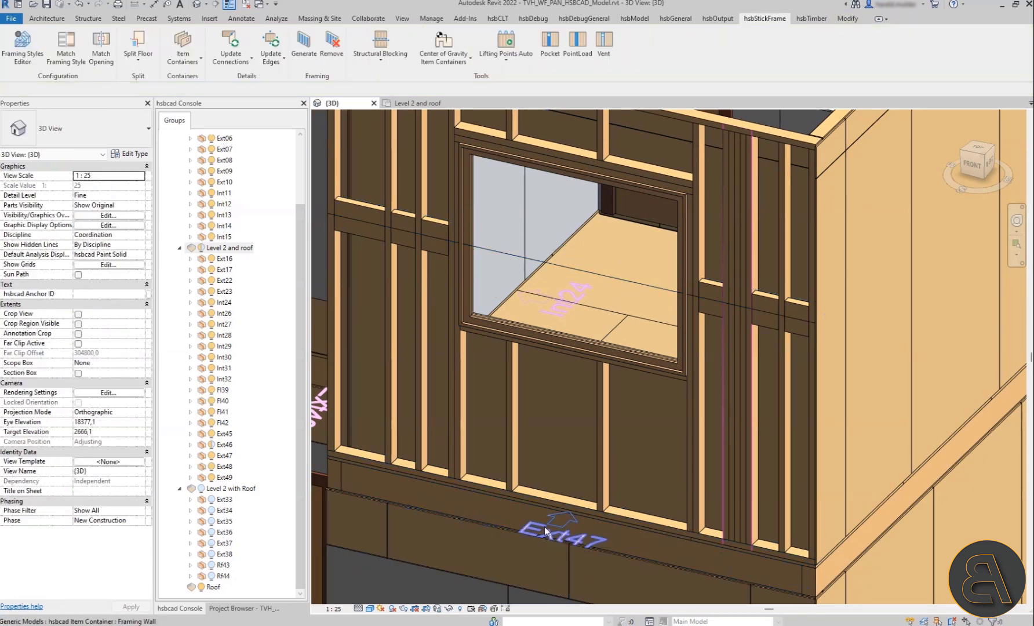
Step: Show Zone 1 of wall Ext47 and shorten the OSB board beside the corner from its upper edge to a cut length of about 1490
left_click(191, 456)
scroll(280, 428, "down", 5)
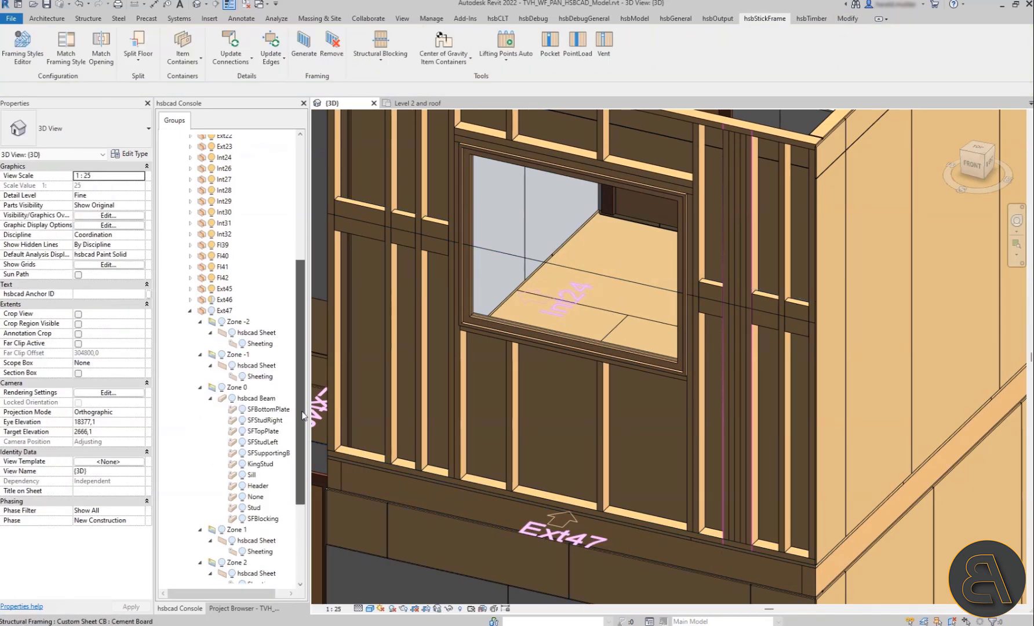
scroll(293, 486, "down", 2)
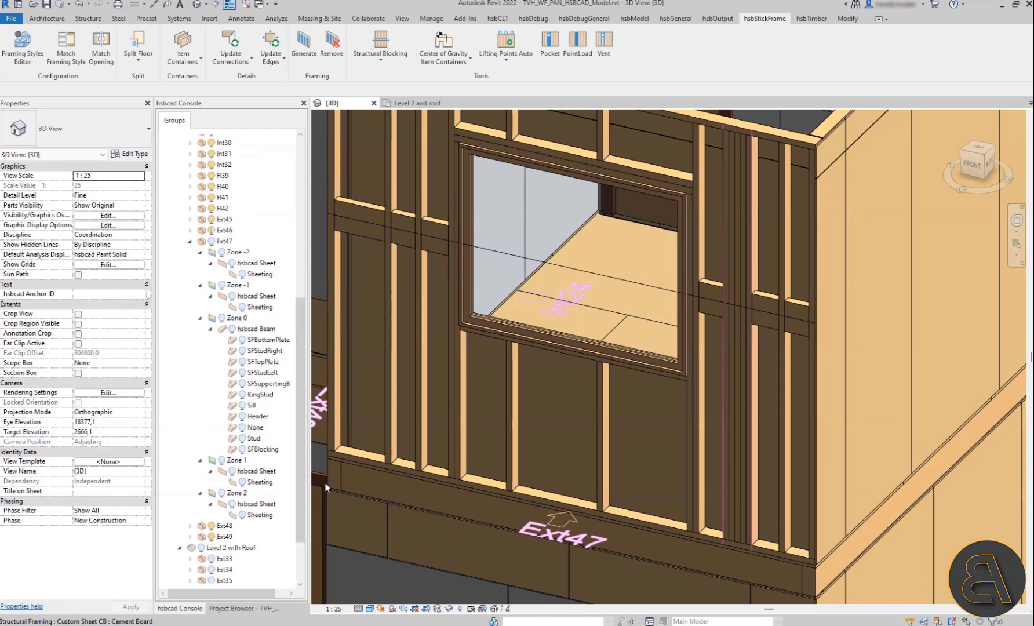
left_click(222, 461)
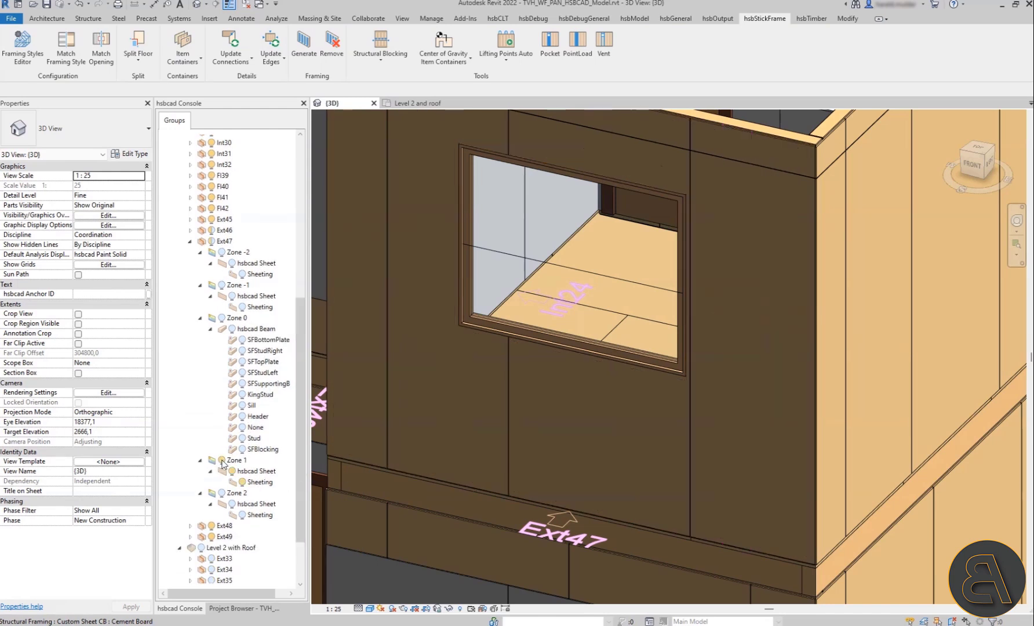
left_click(737, 162)
left_click_drag(756, 175, 766, 319)
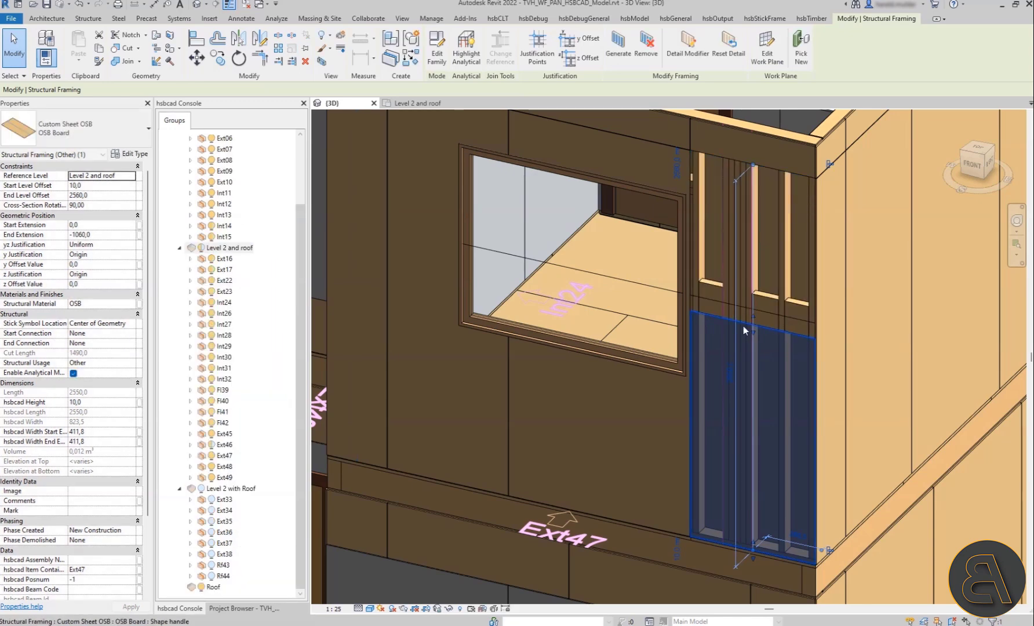
key("Escape")
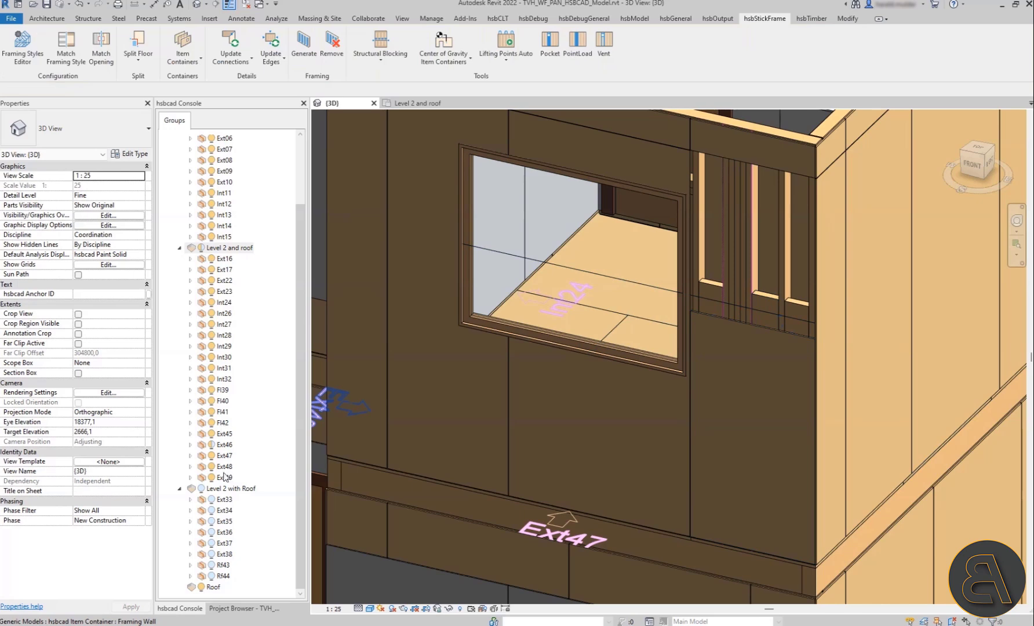
Step: Hide Zone 1 of wall Ext47 and copy the stud between the point load and the corner directly beside itself
left_click(190, 456)
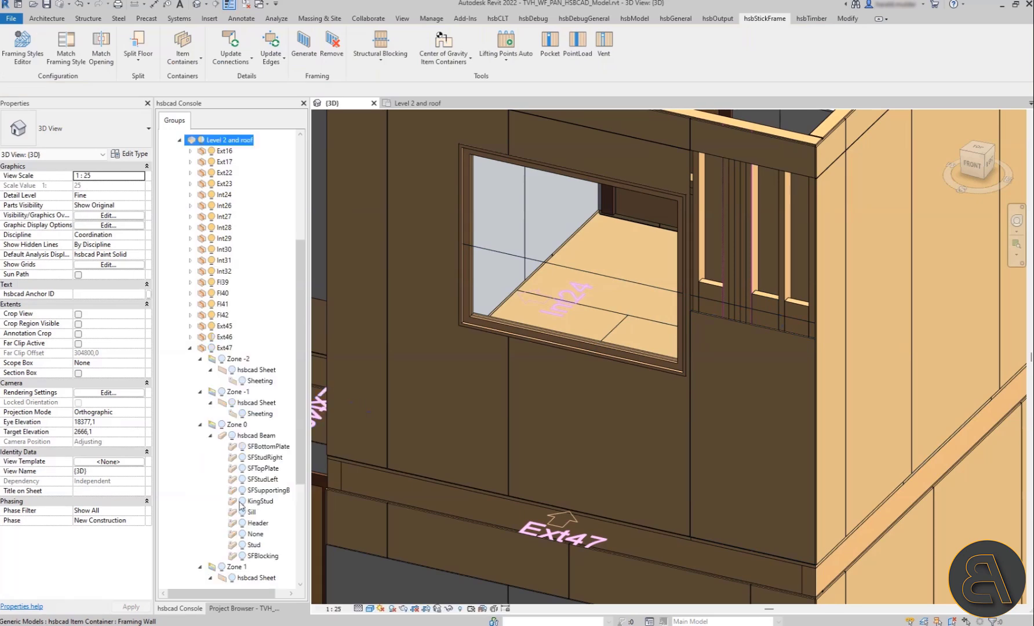
left_click(223, 568)
left_click(769, 523)
scroll(769, 523, "up", 3)
left_click(219, 59)
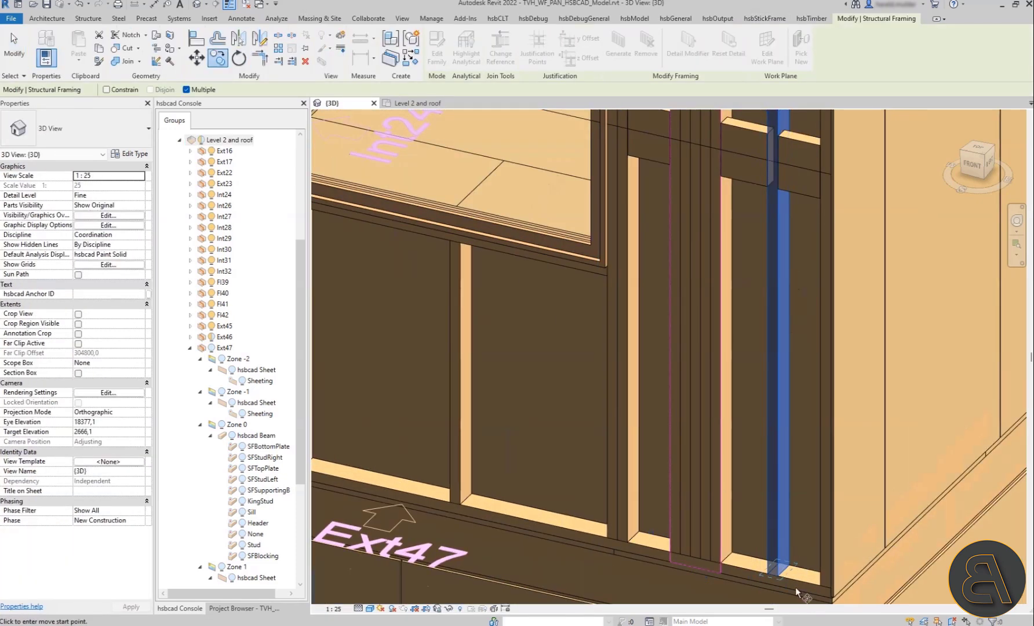
scroll(764, 510, "up", 4)
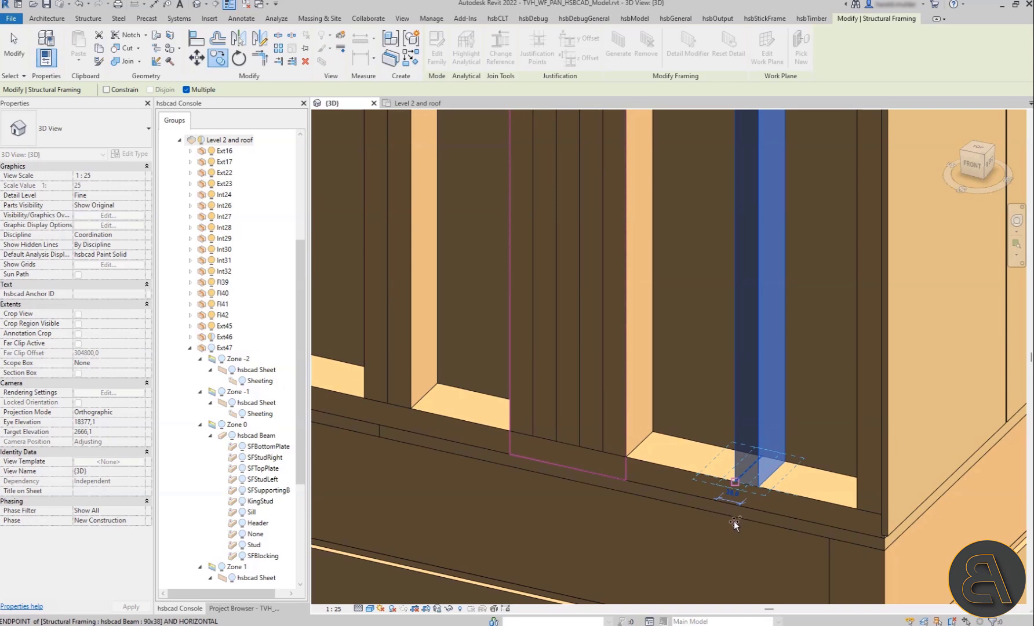
left_click(736, 523)
scroll(737, 513, "down", 5)
key("Escape")
key("Escape")
Step: Regenerate wall container Ext47 and check how the blocking meets the doubled stud
scroll(741, 300, "up", 3)
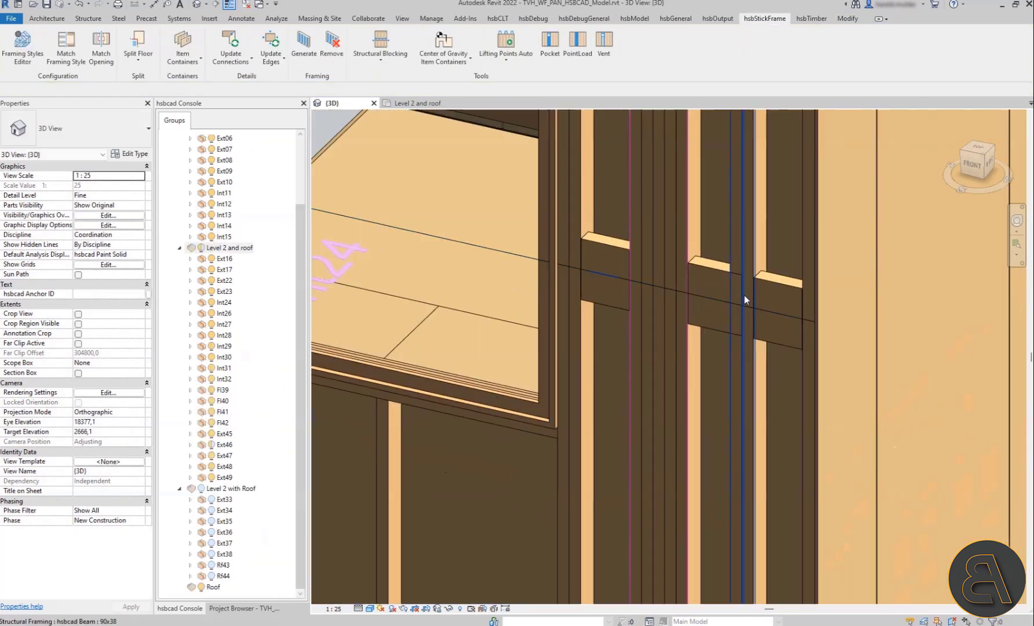
scroll(742, 296, "down", 2)
scroll(672, 332, "down", 4)
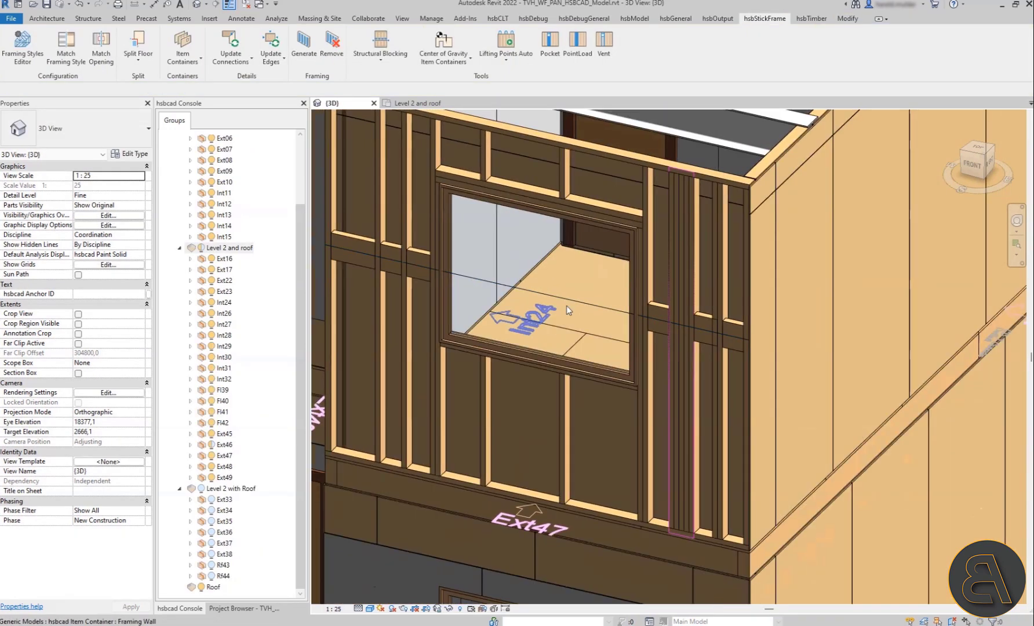
left_click(304, 42)
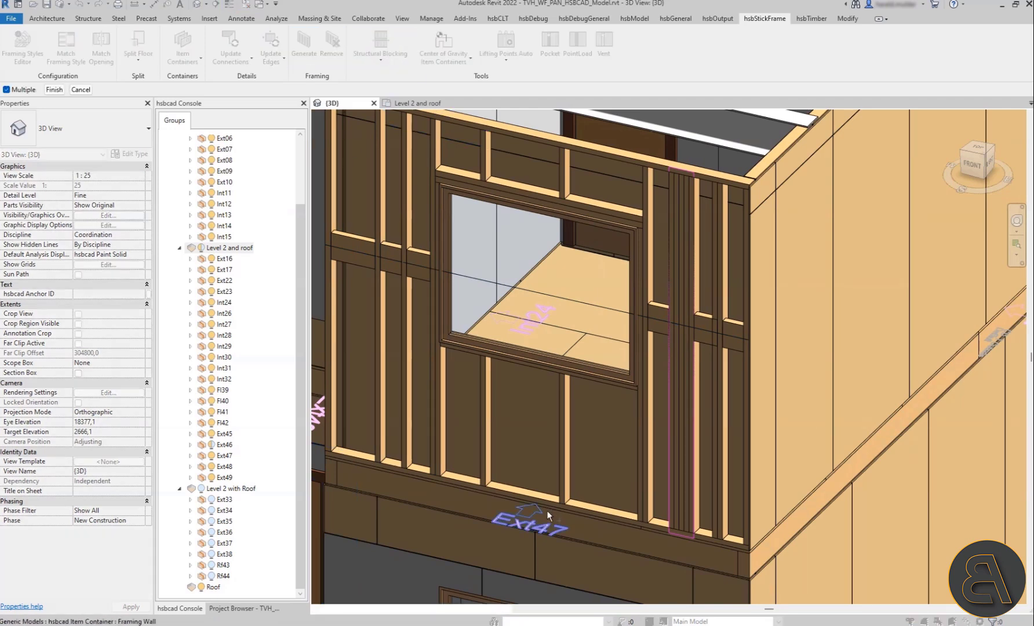
left_click(53, 90)
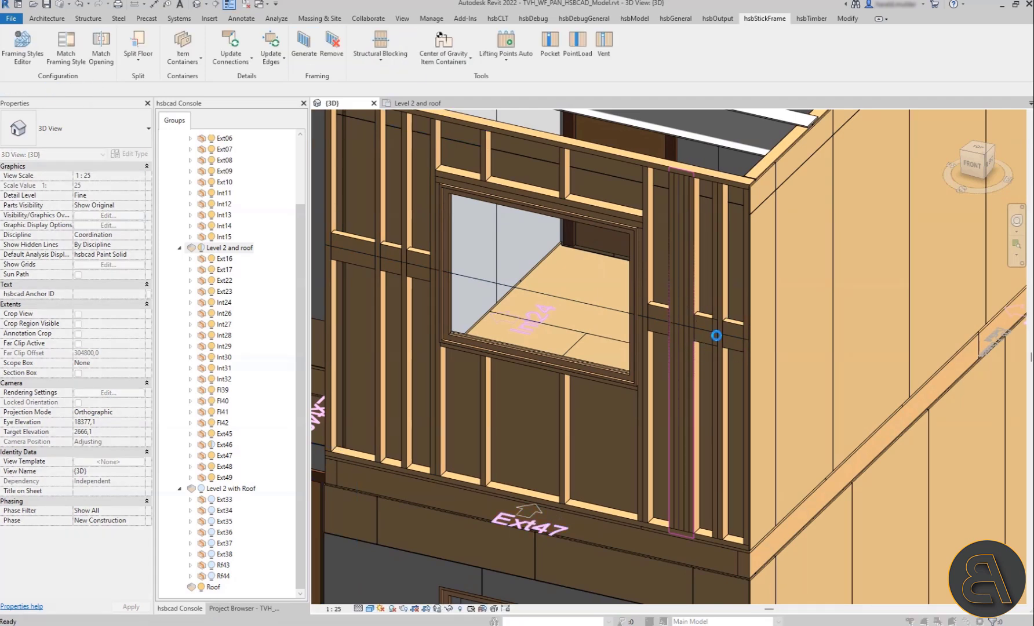
scroll(713, 336, "up", 5)
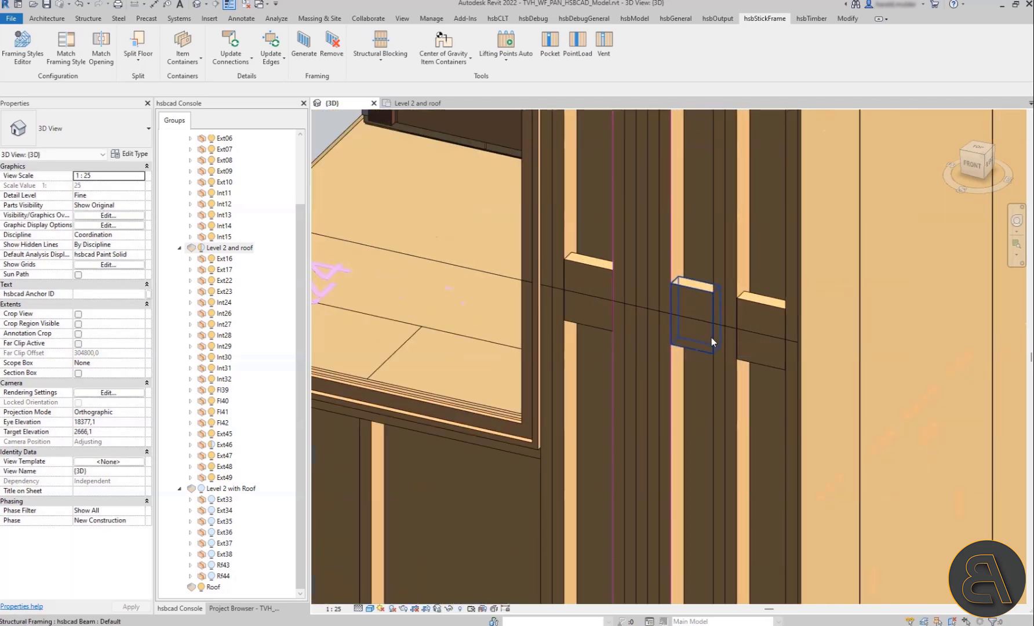
scroll(712, 337, "down", 5)
scroll(620, 456, "up", 3)
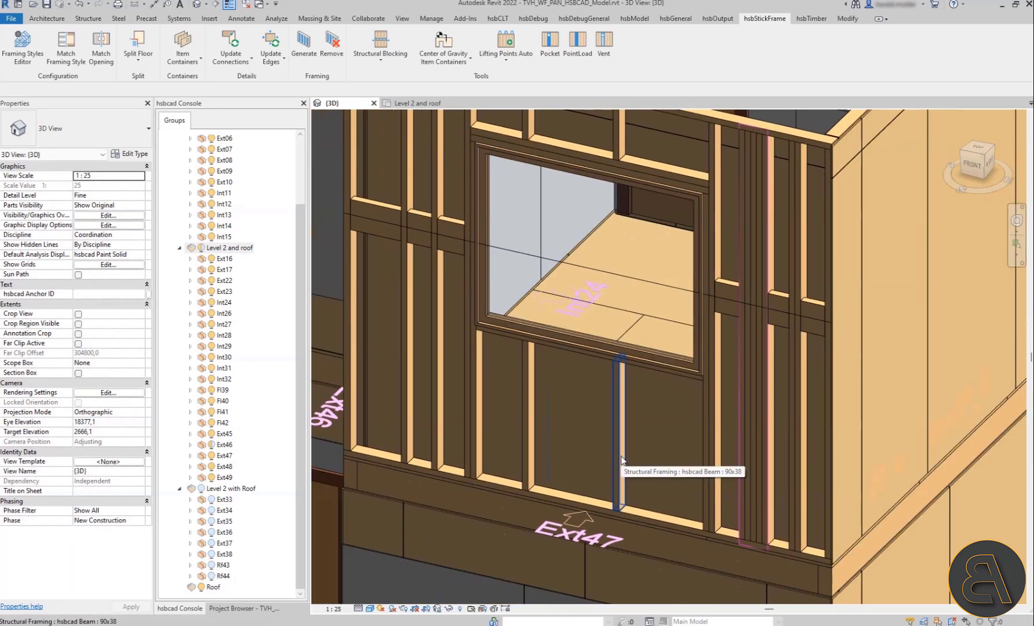
Step: Expand the groups of wall Ext47 and show its Zone 1 sheeting
left_click(193, 456)
scroll(235, 526, "down", 6)
left_click(221, 462)
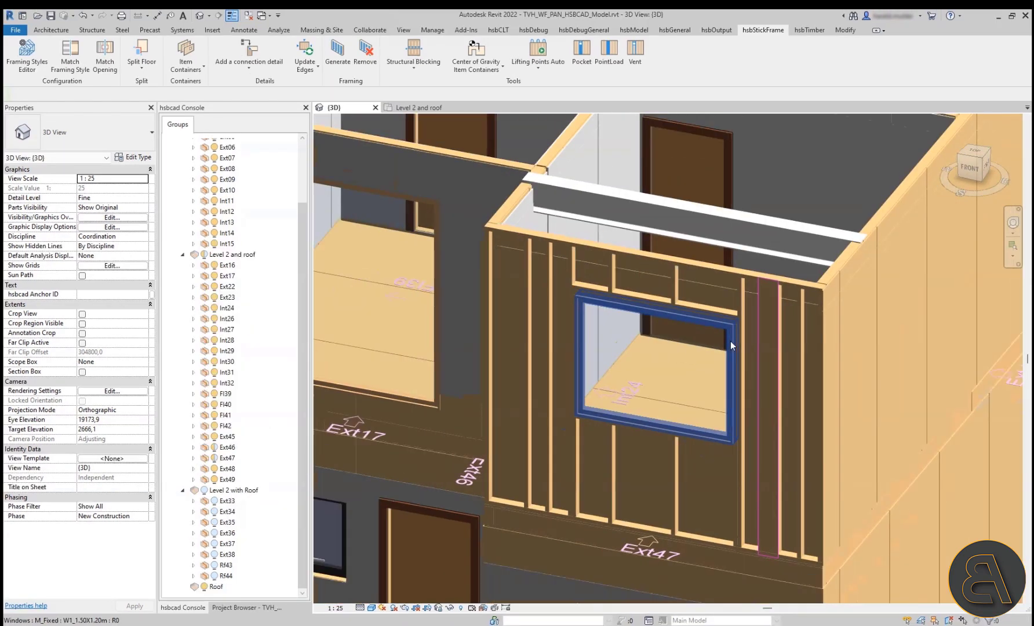
scroll(730, 342, "down", 5)
middle_click_drag(820, 289, 713, 420, "shift")
scroll(713, 333, "up", 3)
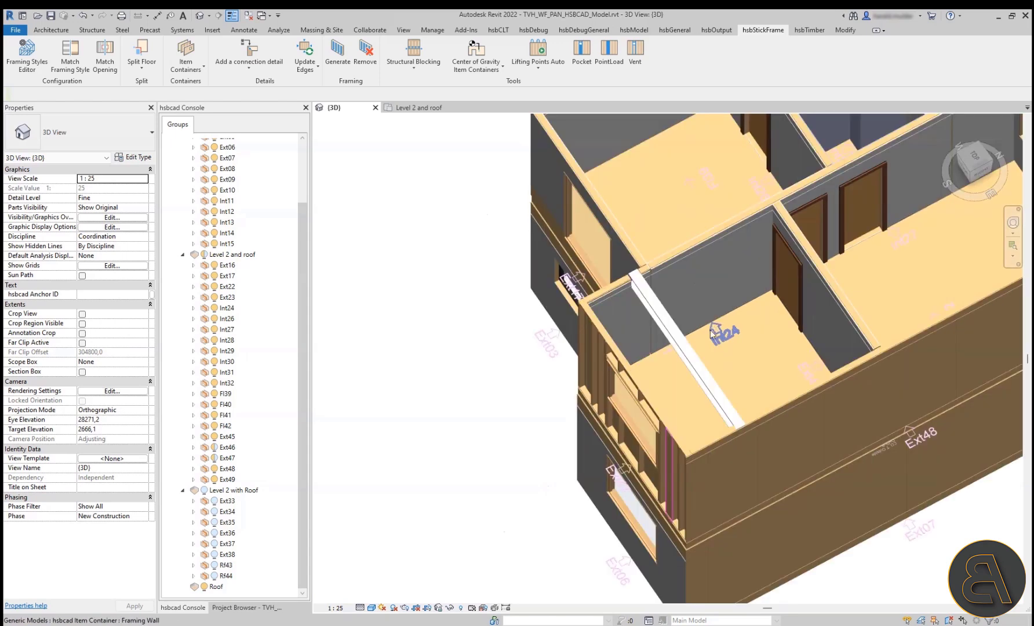
left_click(718, 30)
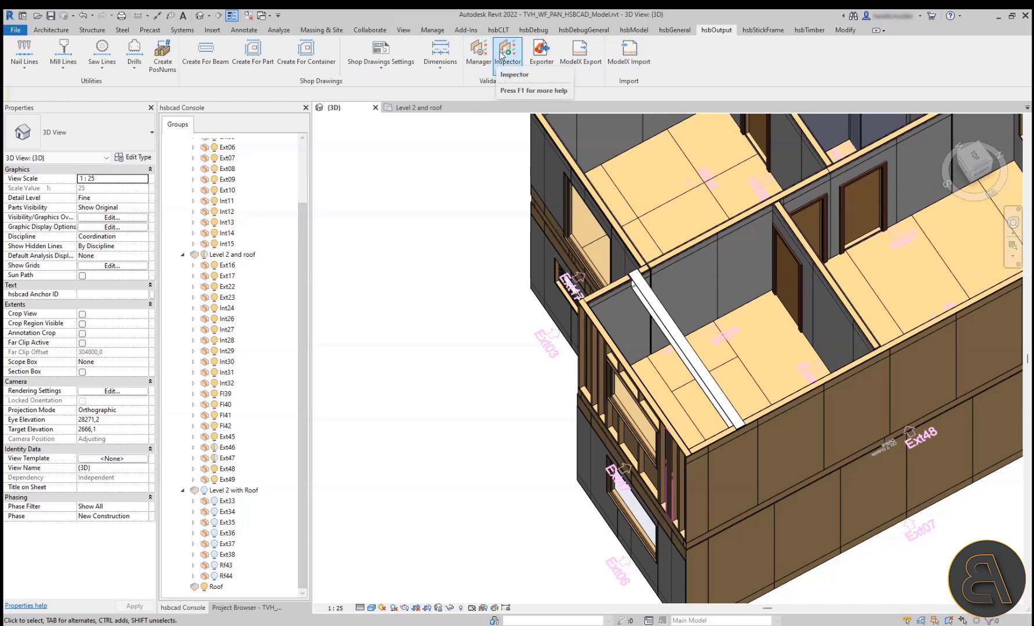
left_click(163, 62)
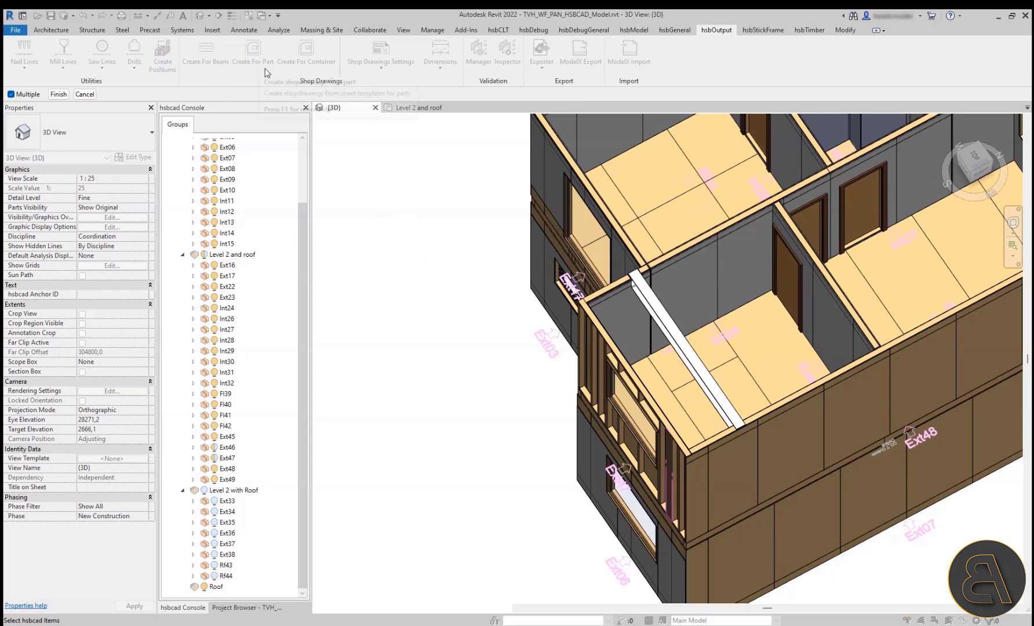
left_click(59, 94)
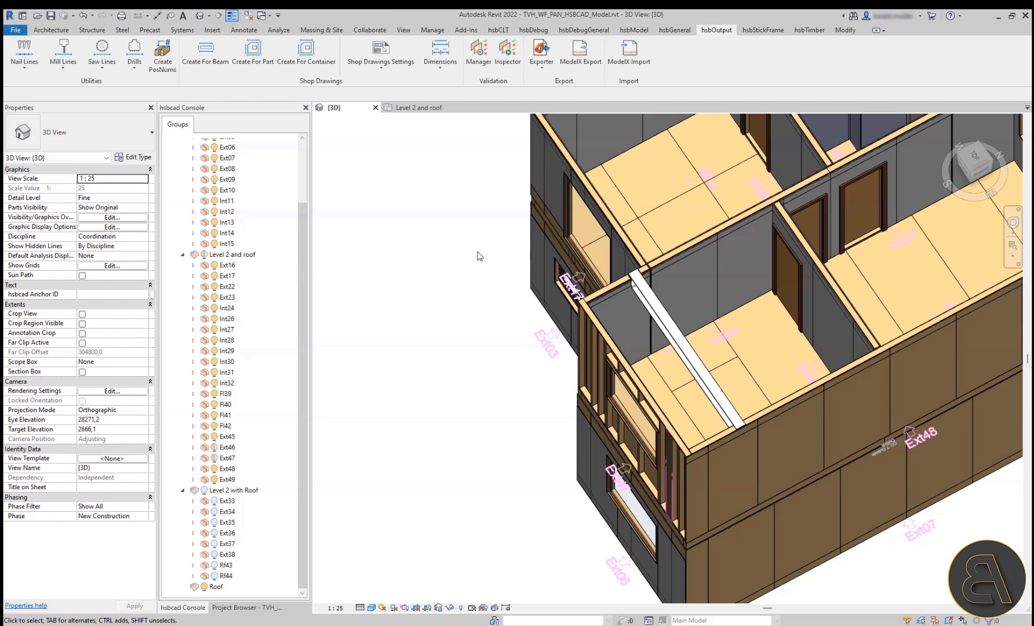
scroll(473, 273, "down", 3)
scroll(531, 307, "up", 5)
left_click(534, 306)
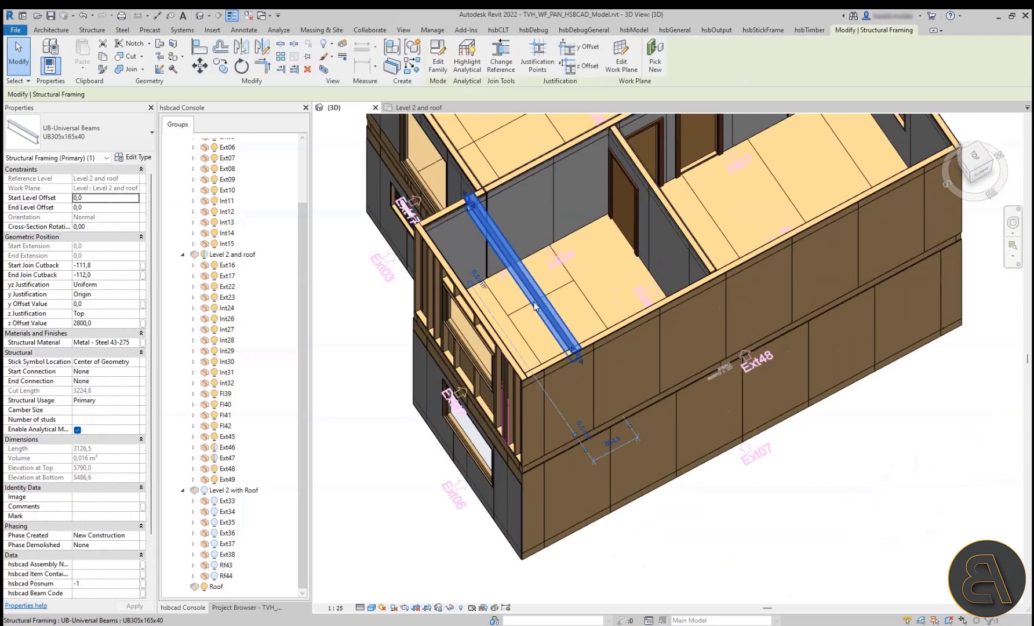
key("Escape")
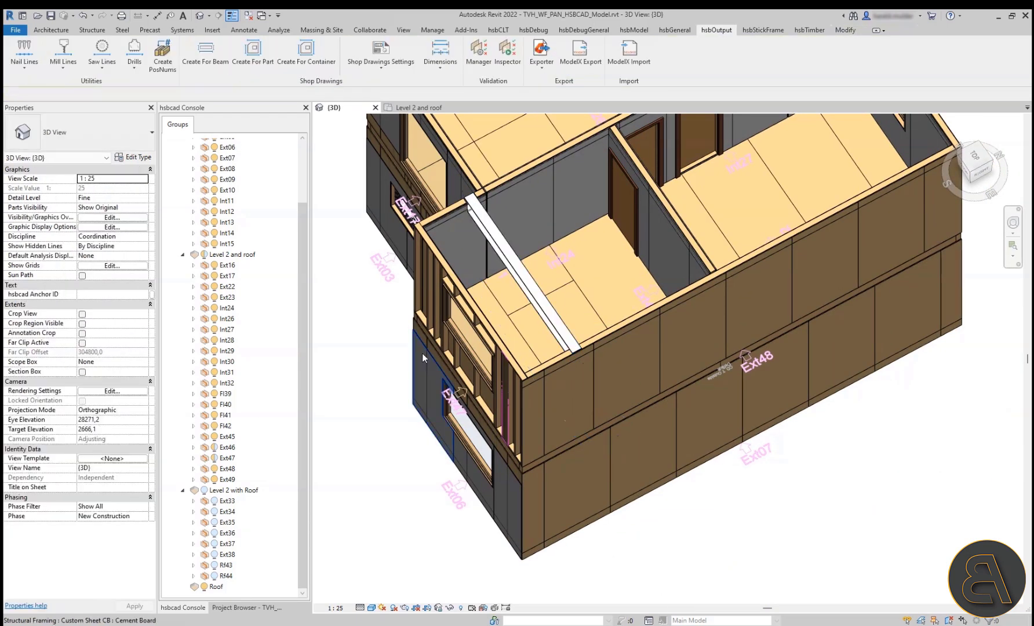
Step: Create position numbers from scratch for all timbers, sheetings and CLTs of the whole model, with start number 1
left_click(161, 53)
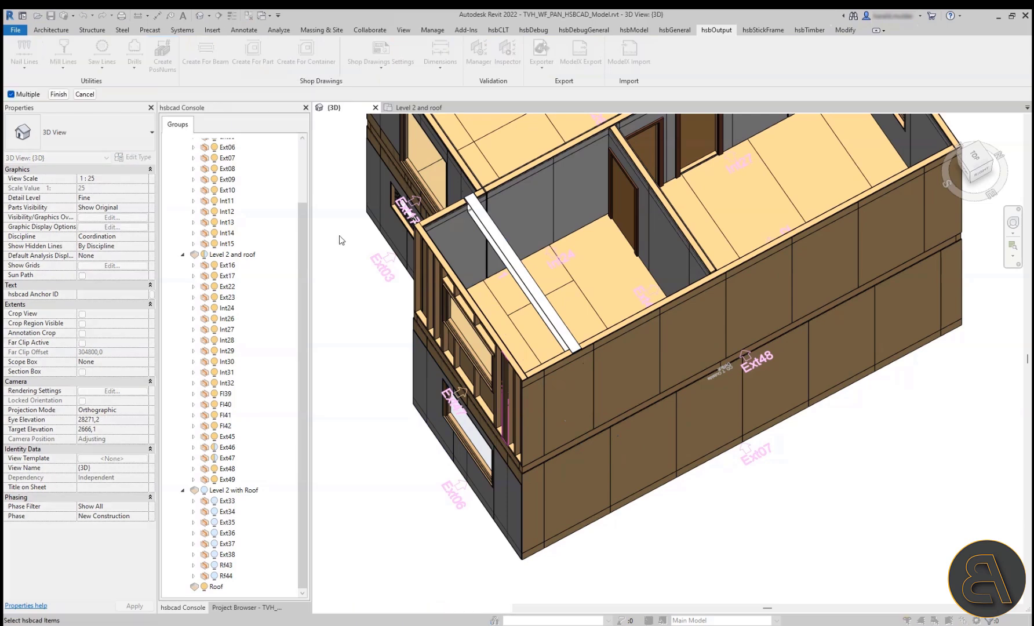
scroll(638, 336, "down", 3)
left_click_drag(678, 490, 761, 548)
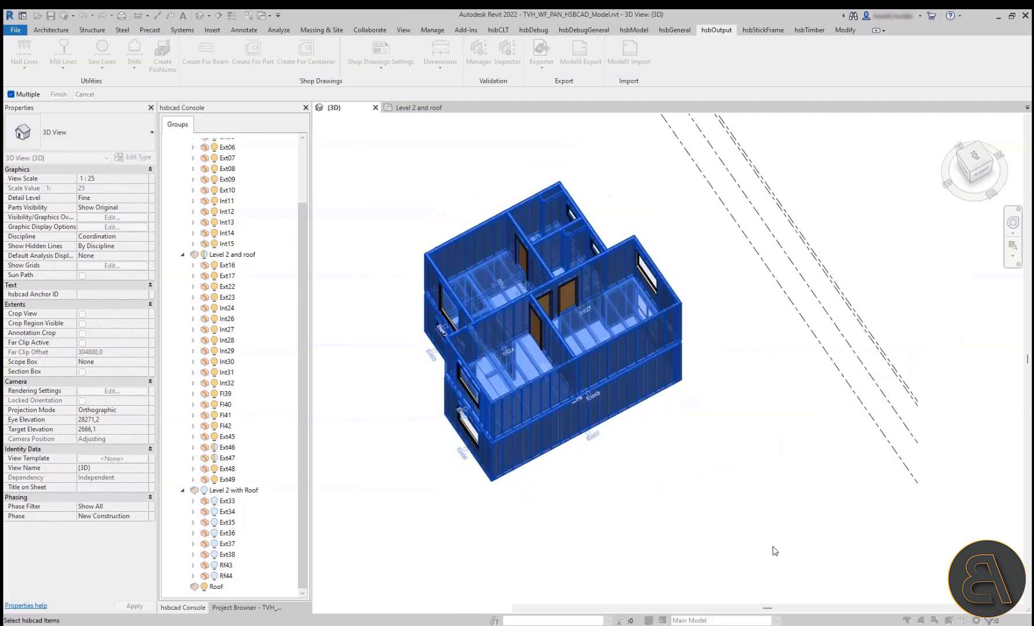
left_click(58, 94)
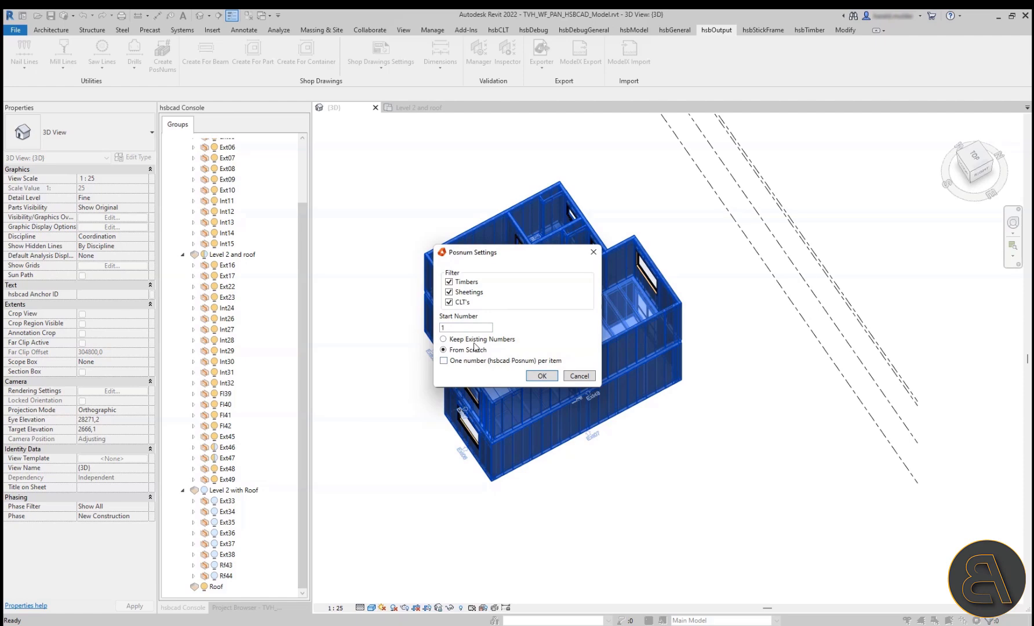
left_click(542, 376)
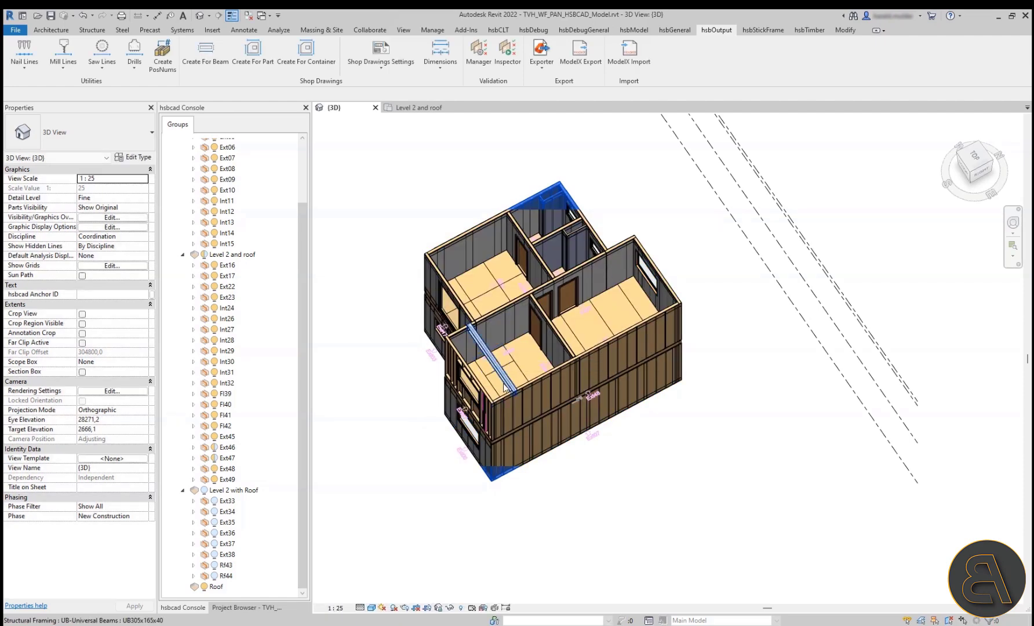
Step: Check the hsbcad position number of the top plate in wall Ext47
scroll(505, 400, "up", 5)
scroll(481, 391, "up", 5)
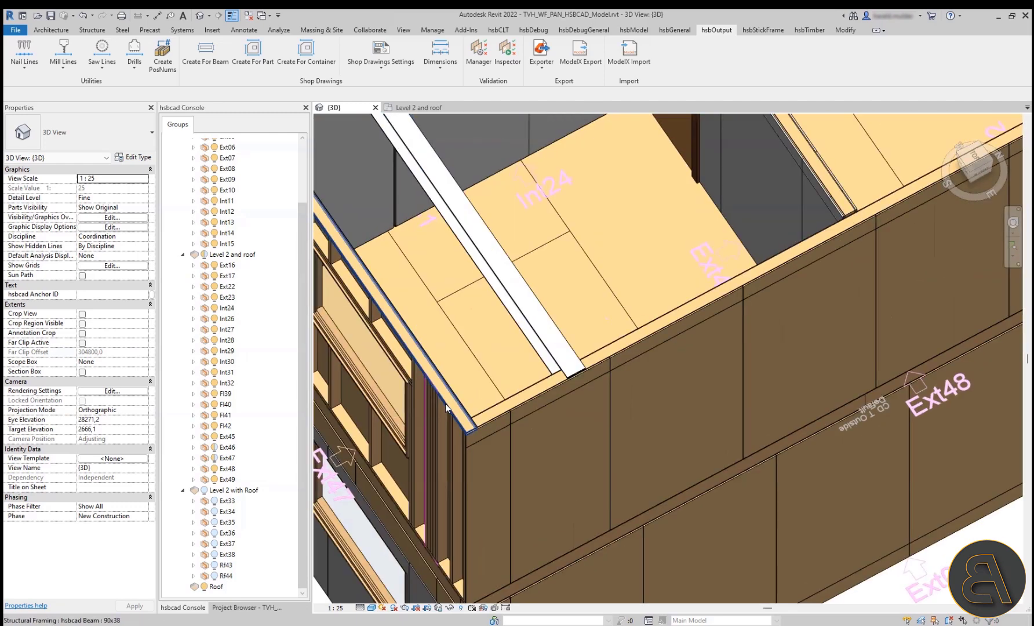
left_click(450, 406)
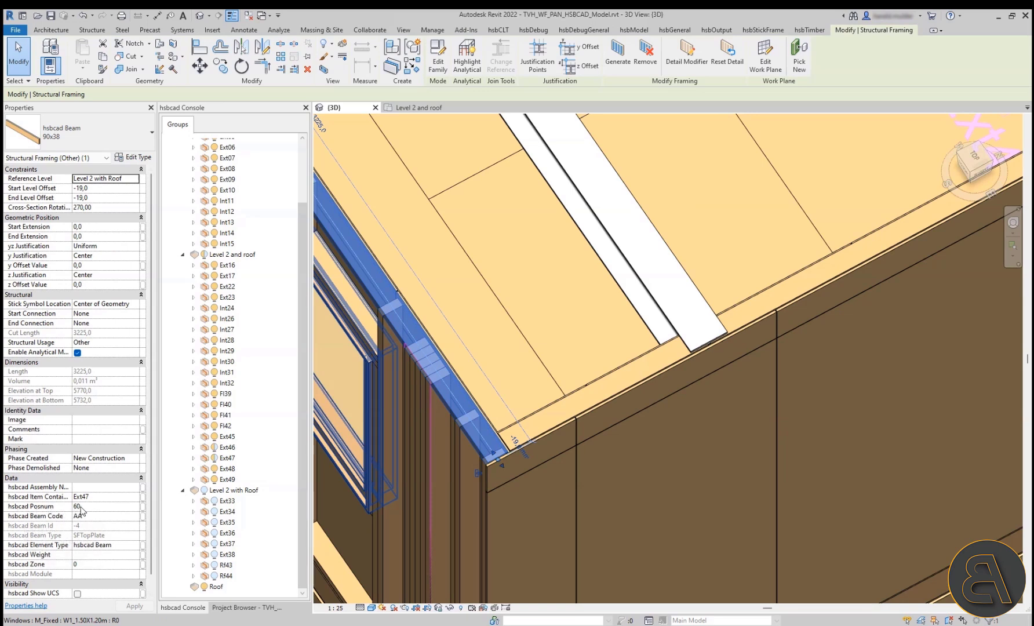
scroll(518, 380, "down", 3)
key("Escape")
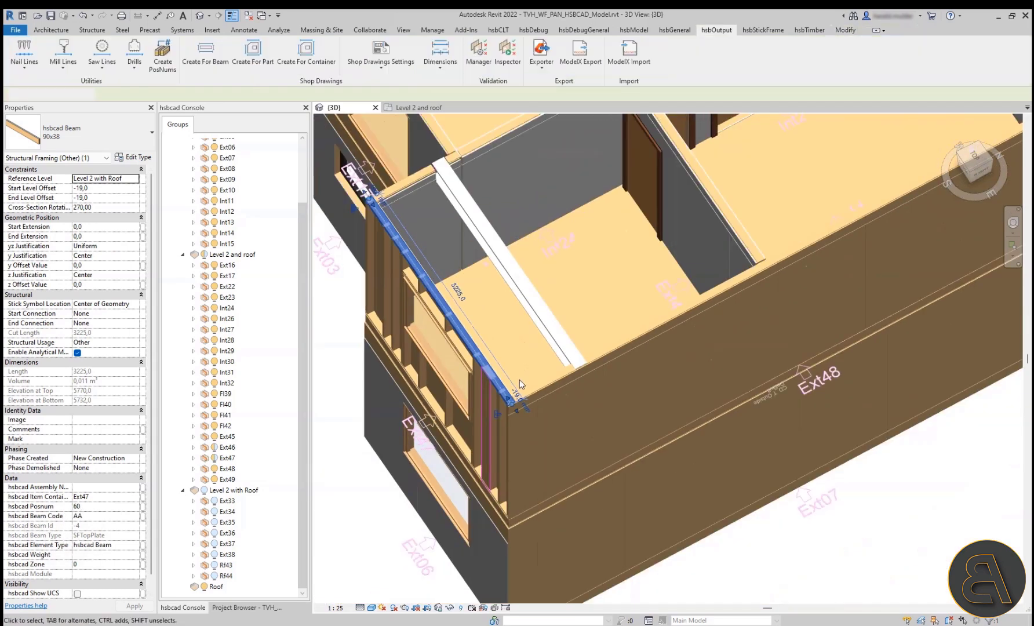
Step: Shorten the second stud from the Ext46 corner in wall Ext47 at its upper end to a cut length of about 2525
middle_click_drag(516, 383, 488, 225, "shift")
scroll(508, 159, "up", 5)
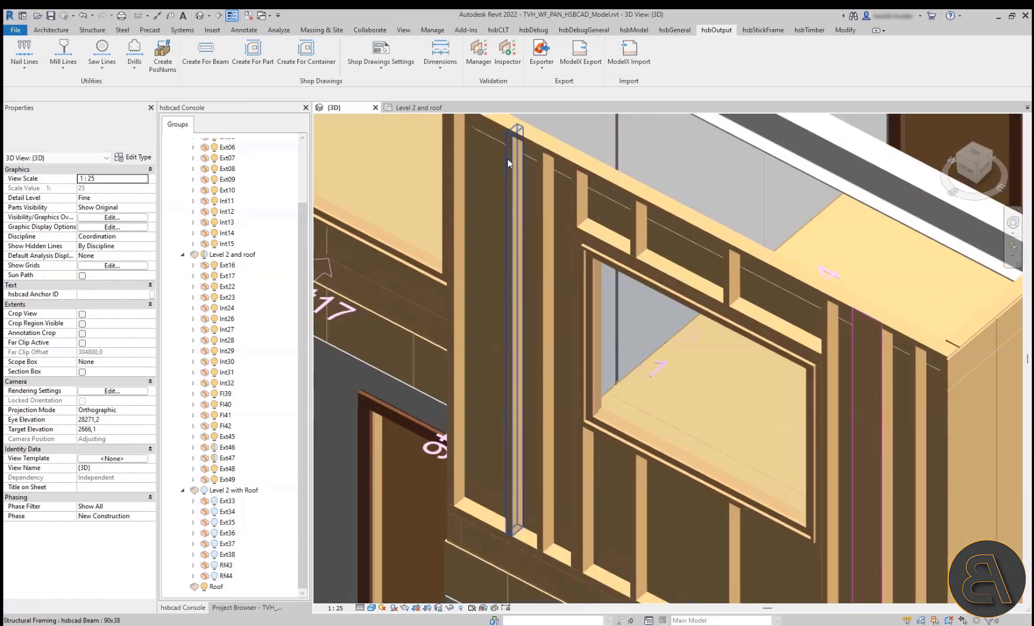
left_click(513, 148)
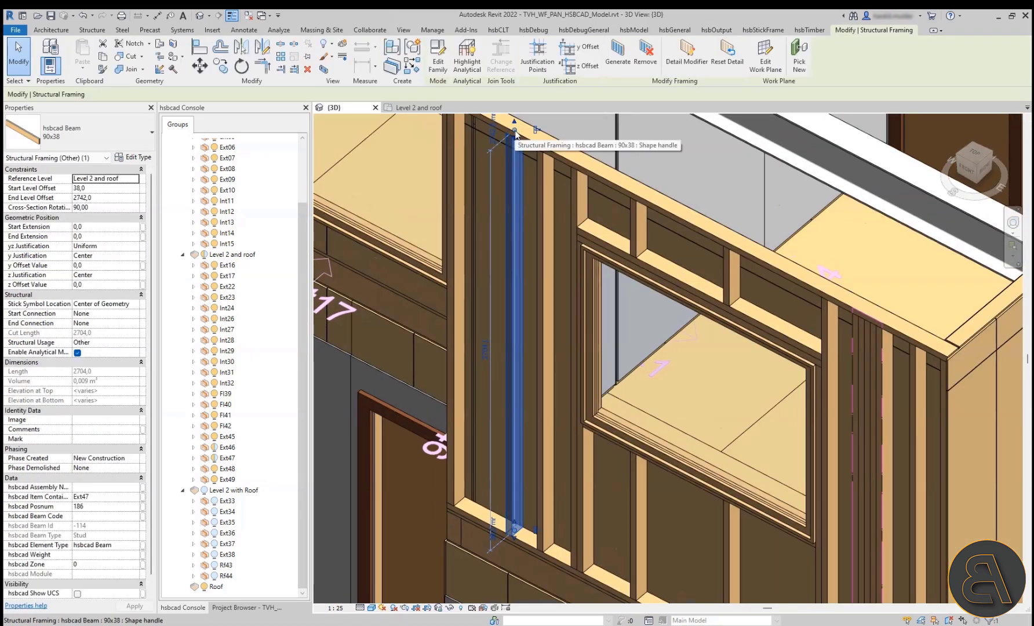
left_click_drag(514, 133, 515, 157)
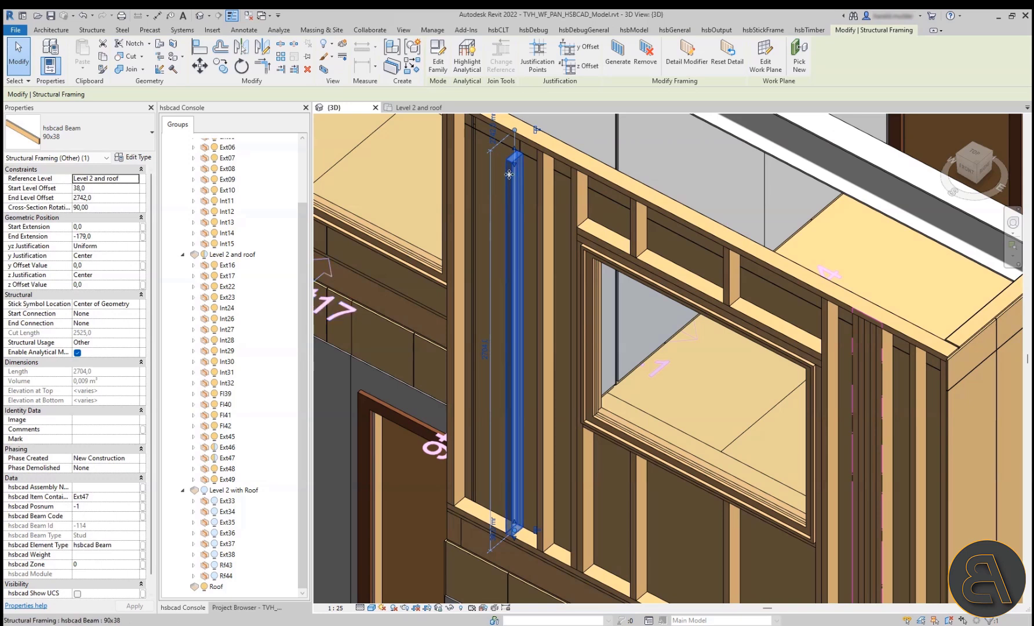
key("Escape")
Step: Check the hsbcad position number of the full-height stud beside the shortened one in wall Ext47
left_click(540, 183)
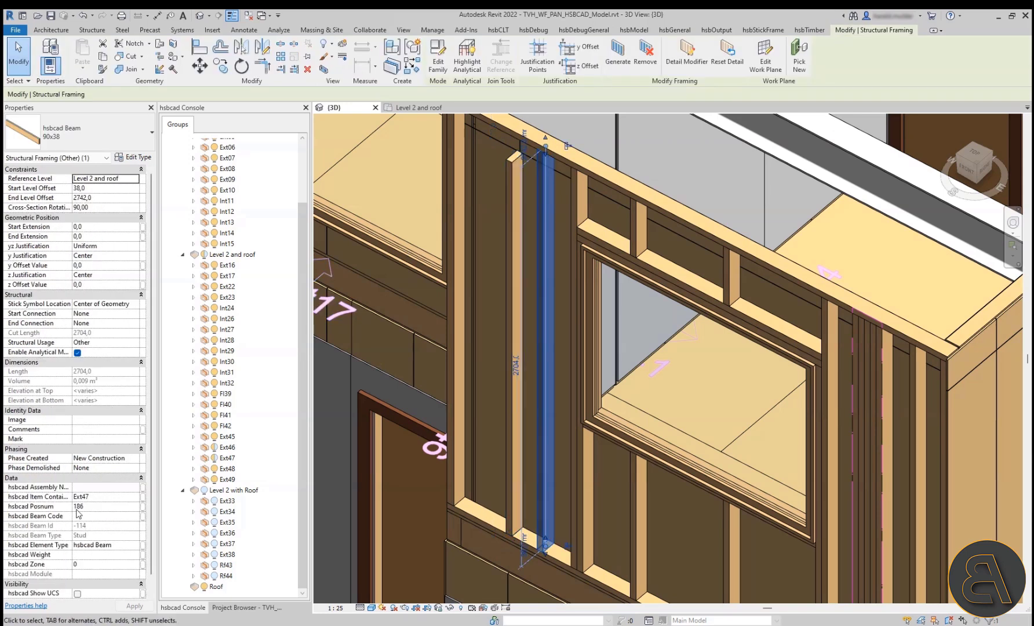
scroll(489, 348, "down", 6)
key("Escape")
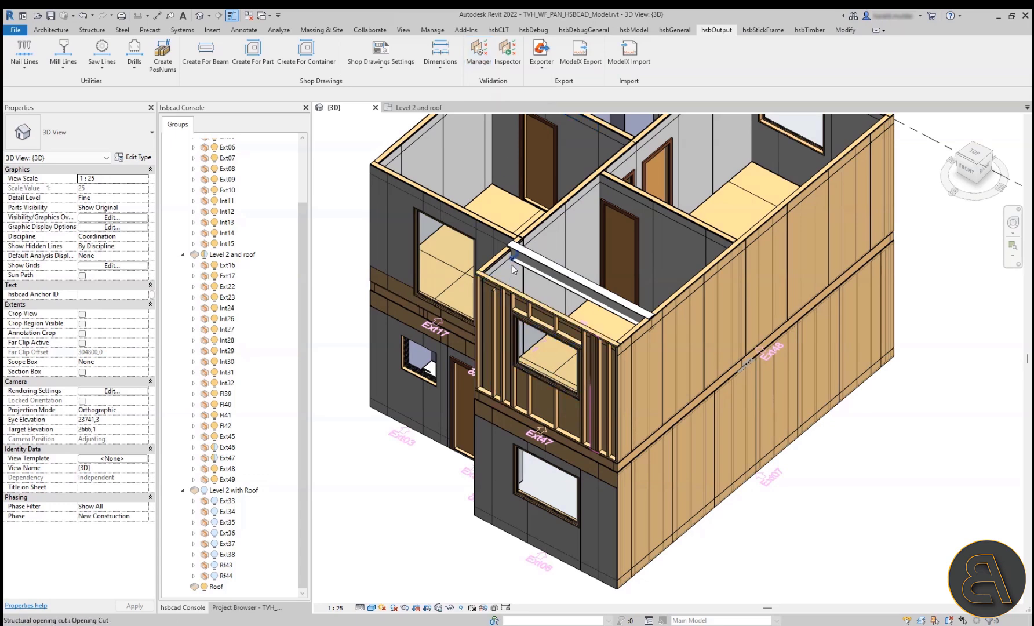
Step: Create a new validation group in the Validation Manager and name it Default Validations
middle_click_drag(529, 259, 504, 313)
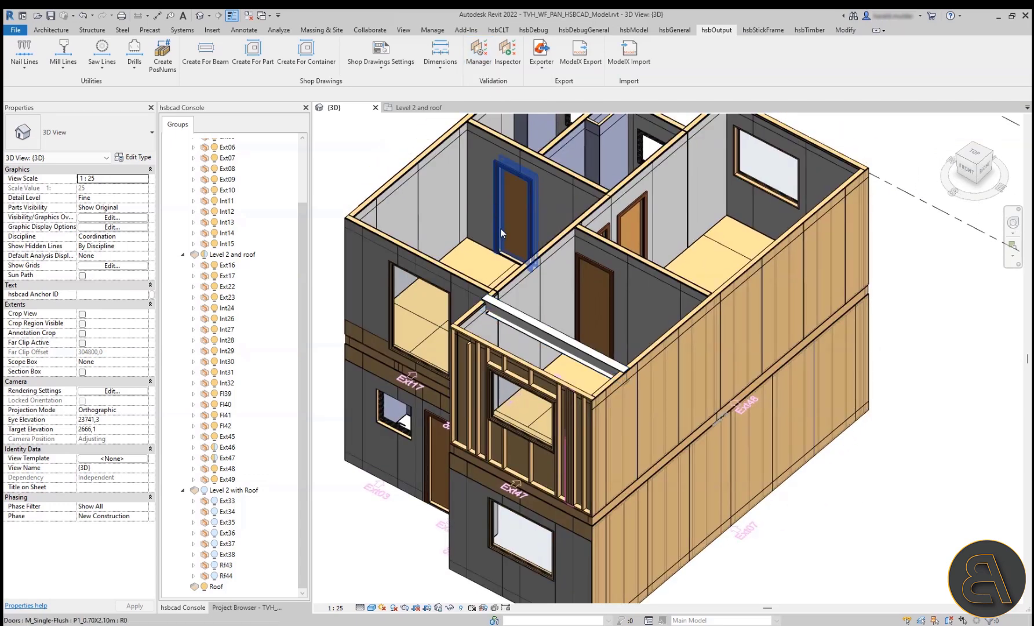
left_click(479, 58)
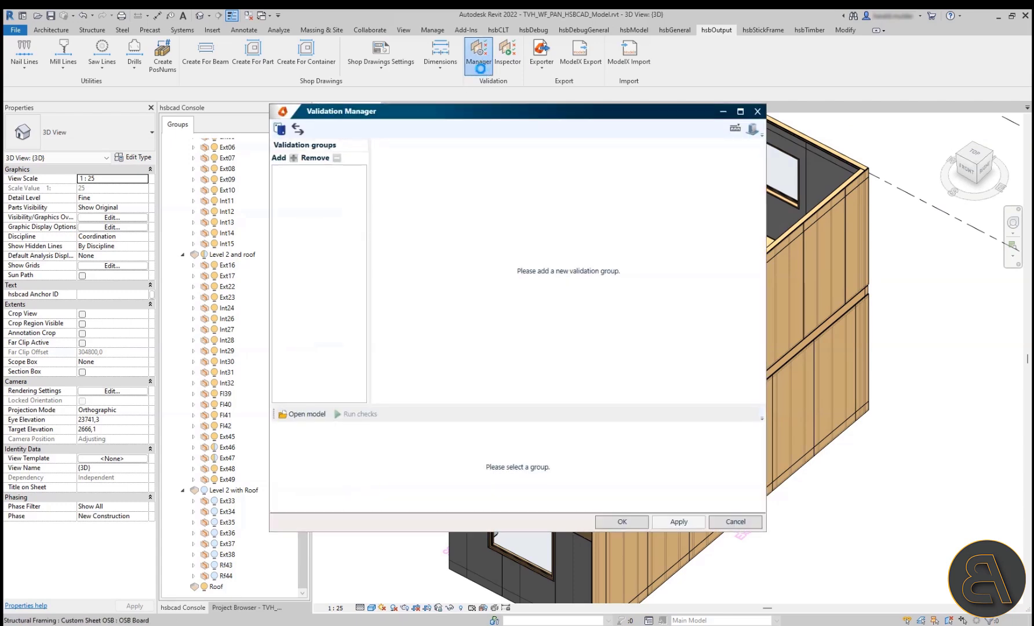
left_click(294, 158)
left_click(307, 171)
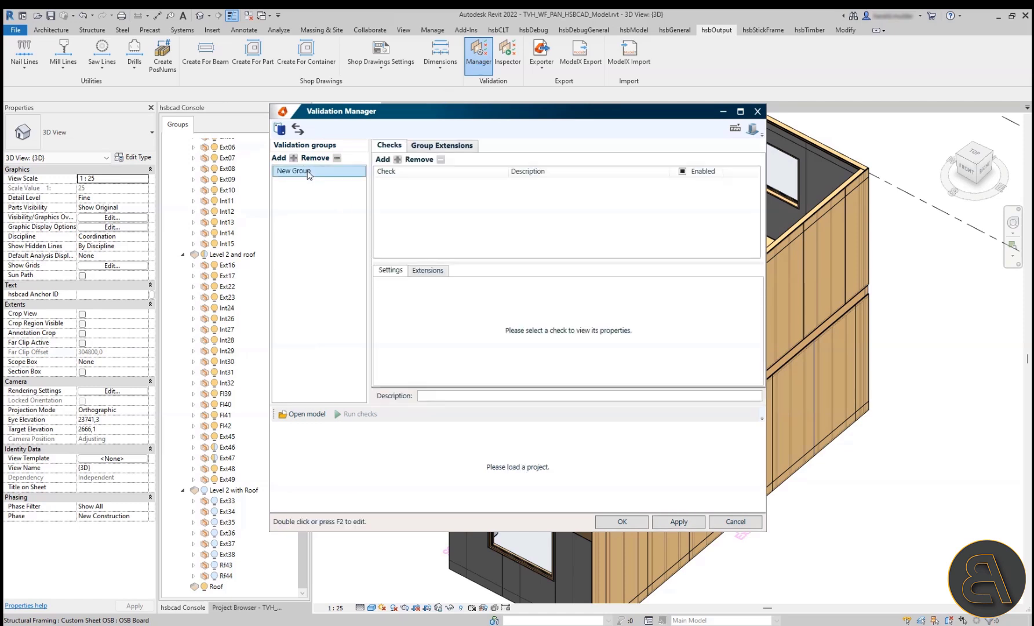
double_click(308, 171)
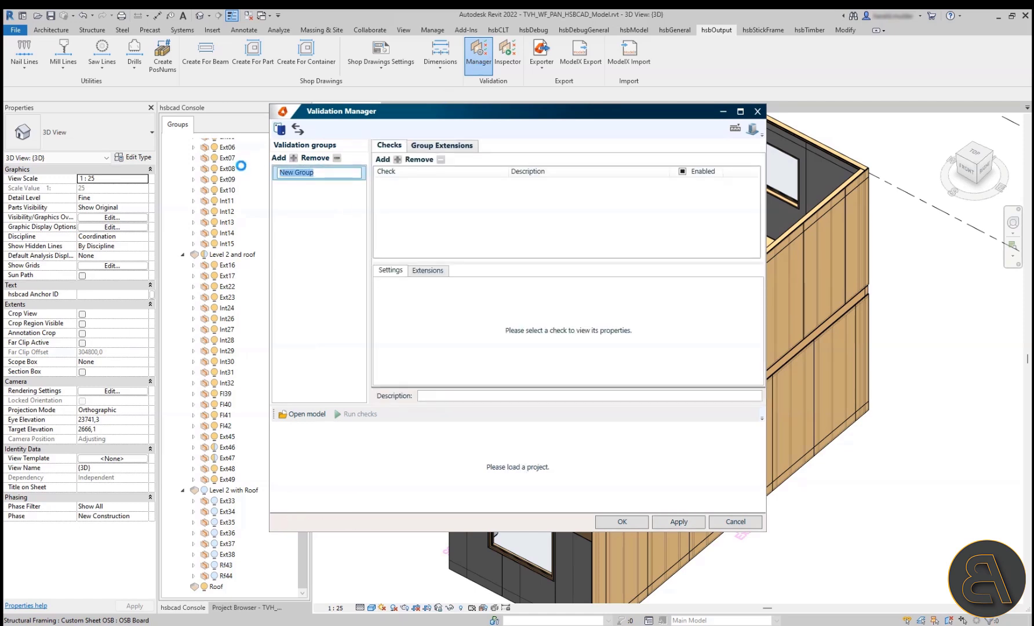
type("Default Validations")
Step: Add the check "GenBeam - Are genbeams numbered" to the Default Validations group and save the validation setup
left_click(398, 159)
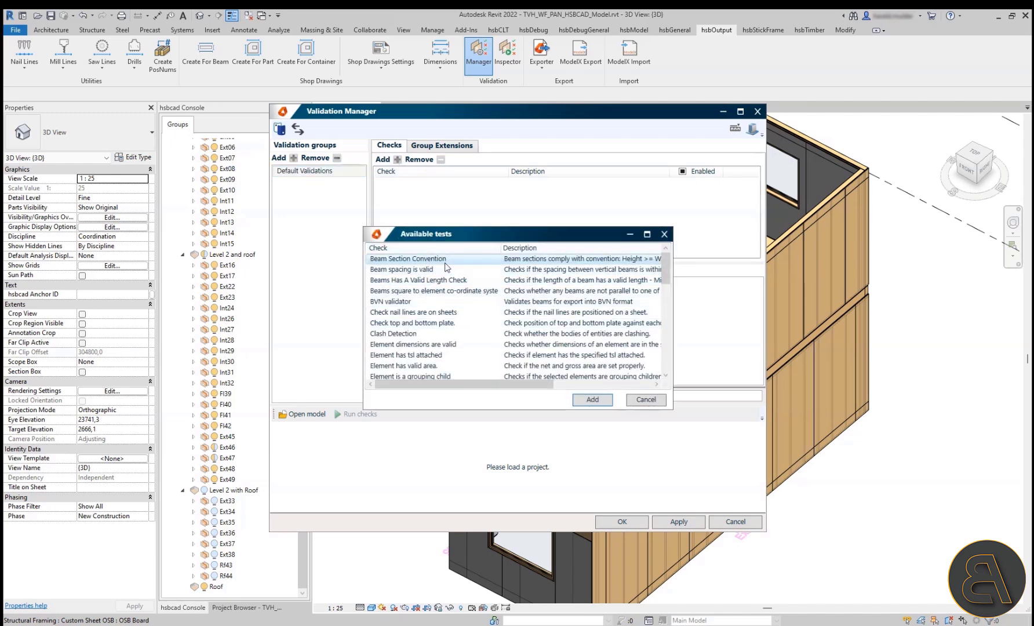
scroll(446, 271, "down", 4)
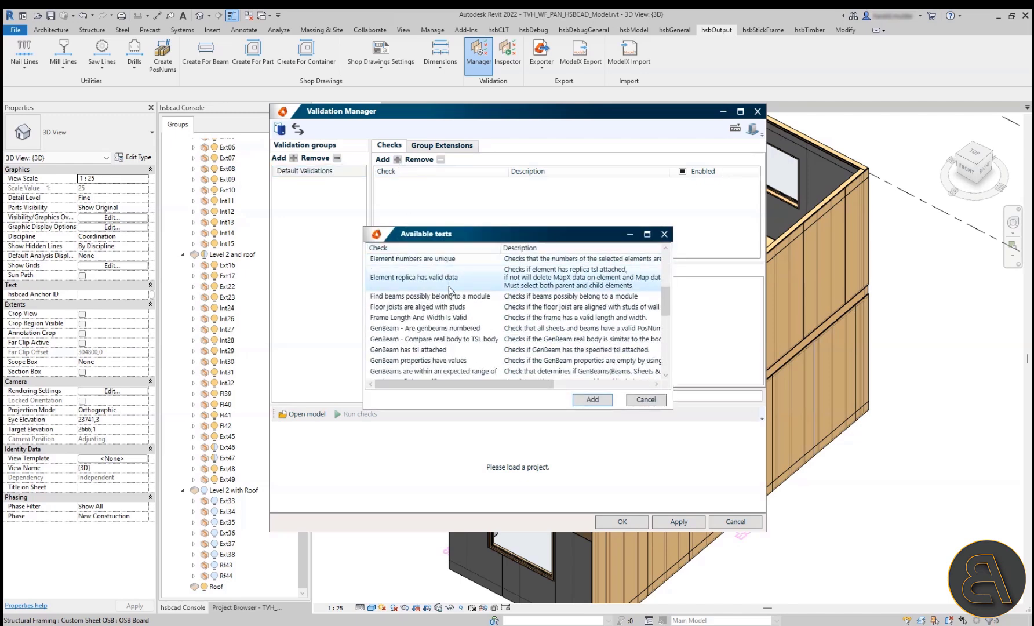
left_click(471, 328)
left_click(592, 400)
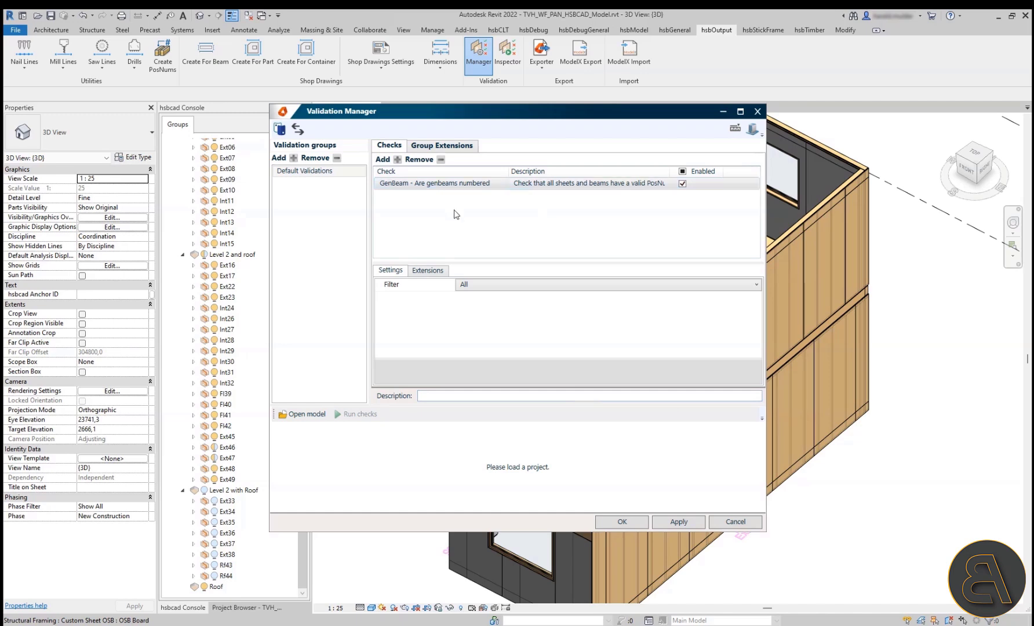
left_click(624, 521)
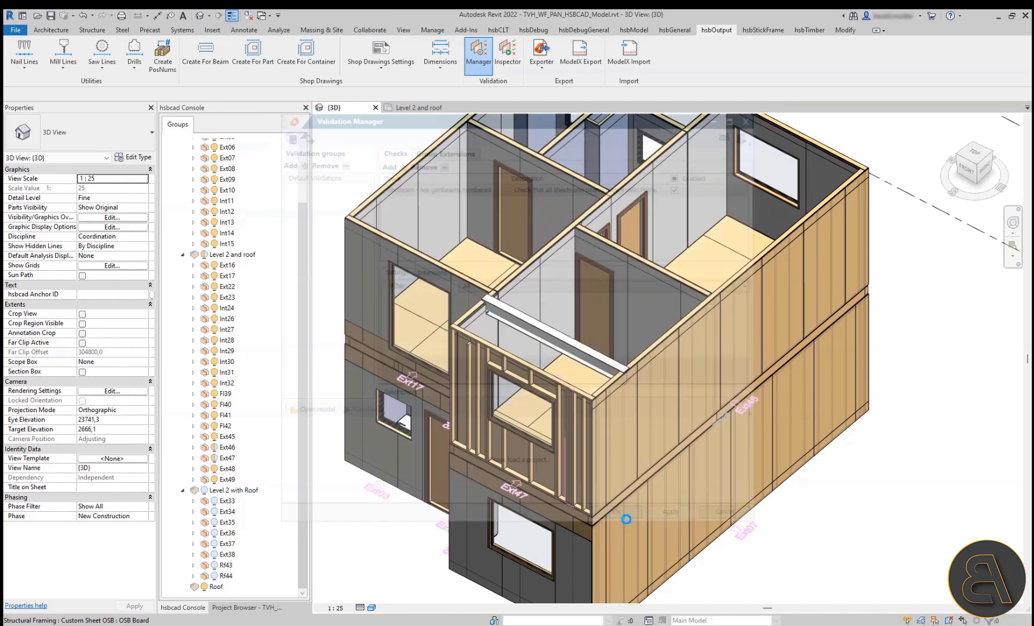
Step: Run the Default Validations group with the Inspector on all item containers of the house
left_click(513, 74)
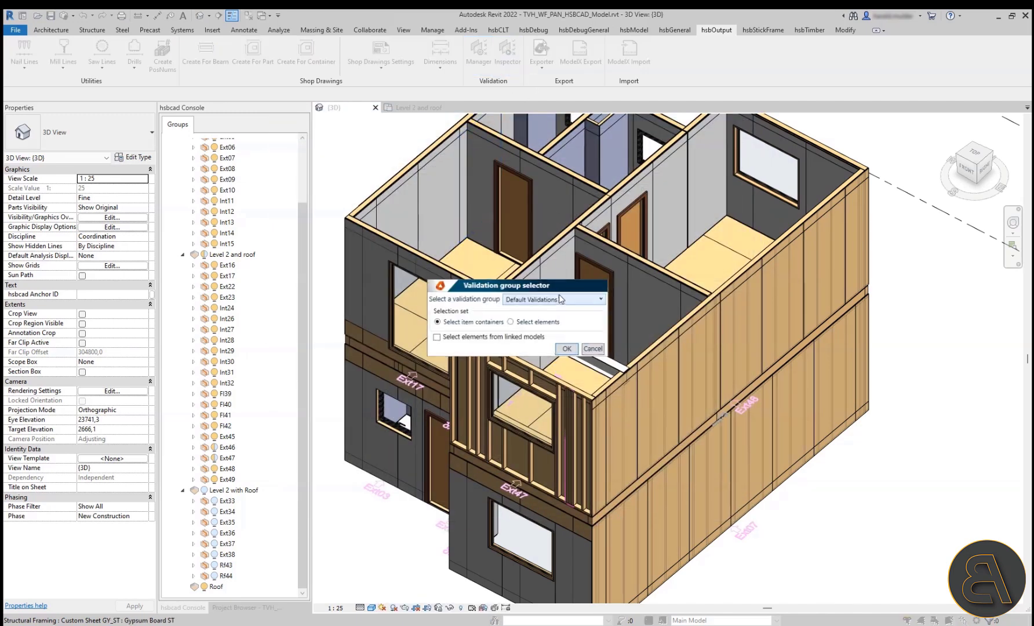
left_click(520, 299)
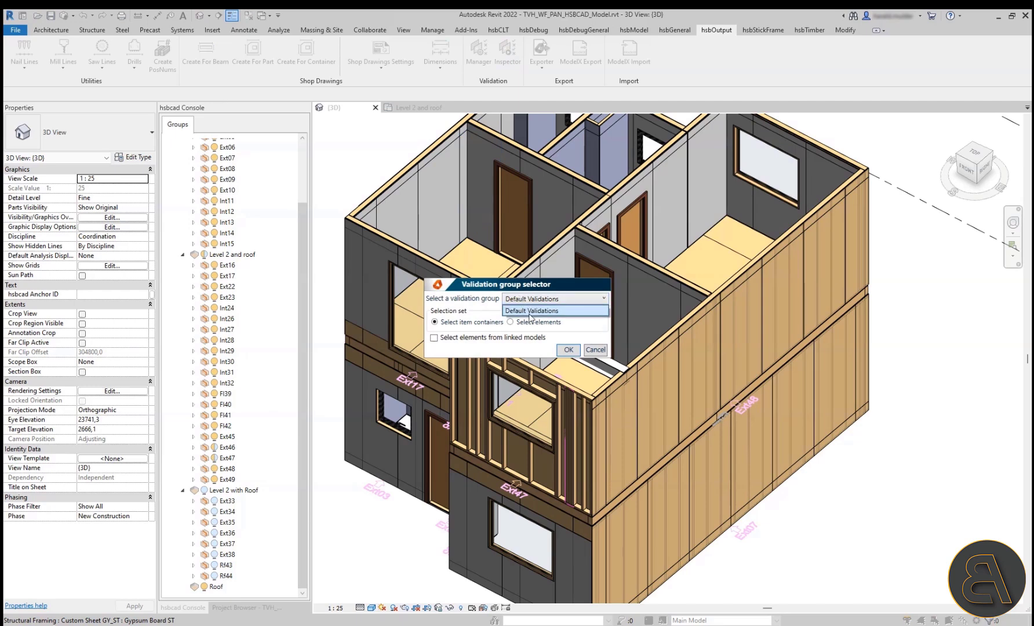
left_click(525, 303)
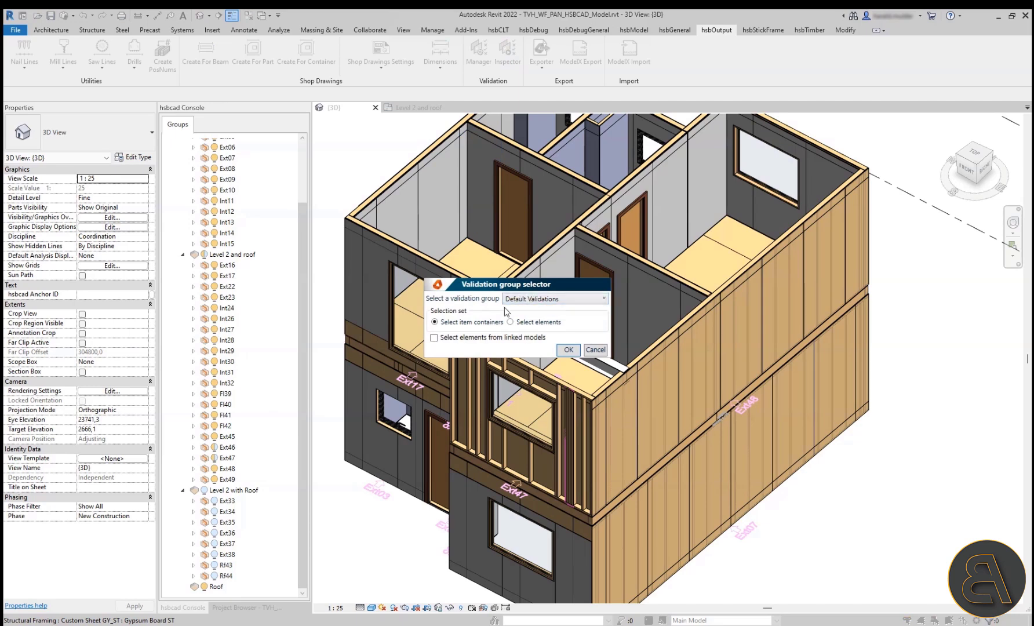
left_click(569, 351)
scroll(579, 401, "down", 4)
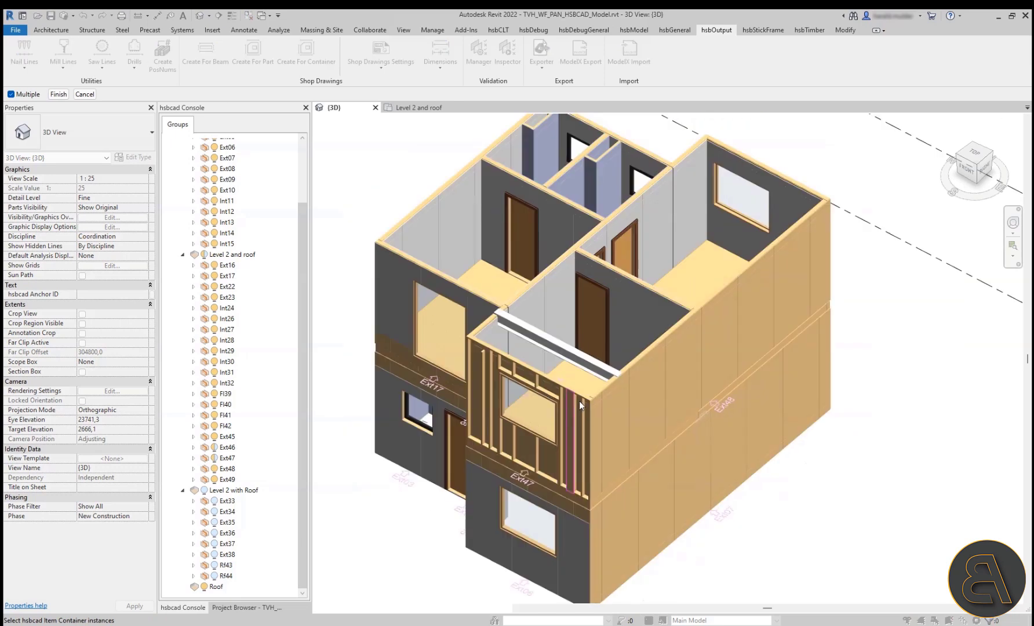
left_click_drag(756, 198, 404, 566)
left_click(59, 94)
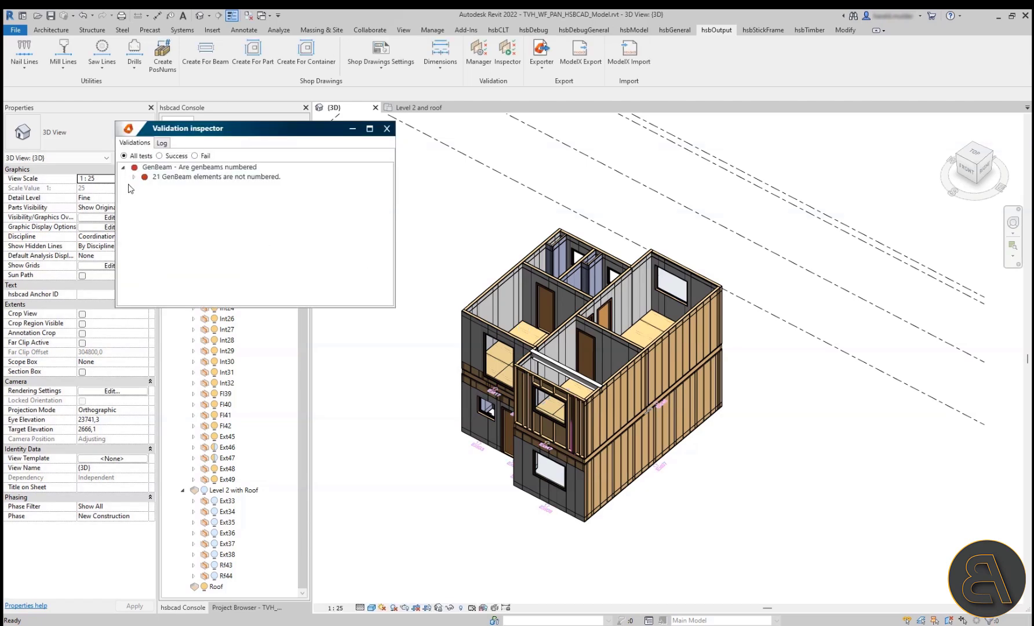
Step: Expand the inspector's list of unnumbered elements and locate the listed beam and the first sheet in the model
left_click(133, 177)
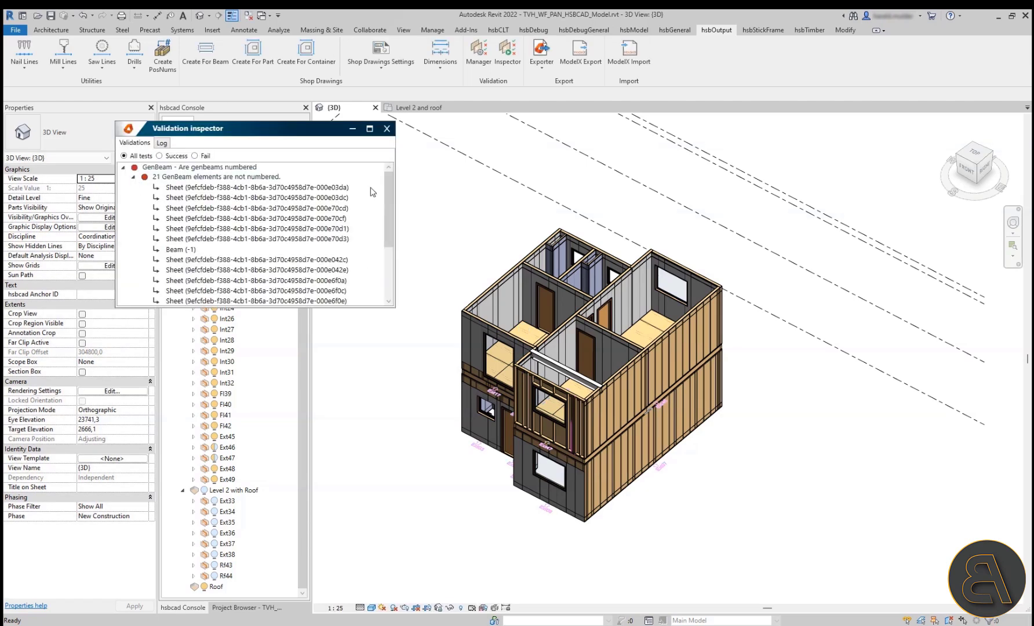
left_click_drag(386, 185, 371, 170)
left_click(156, 250)
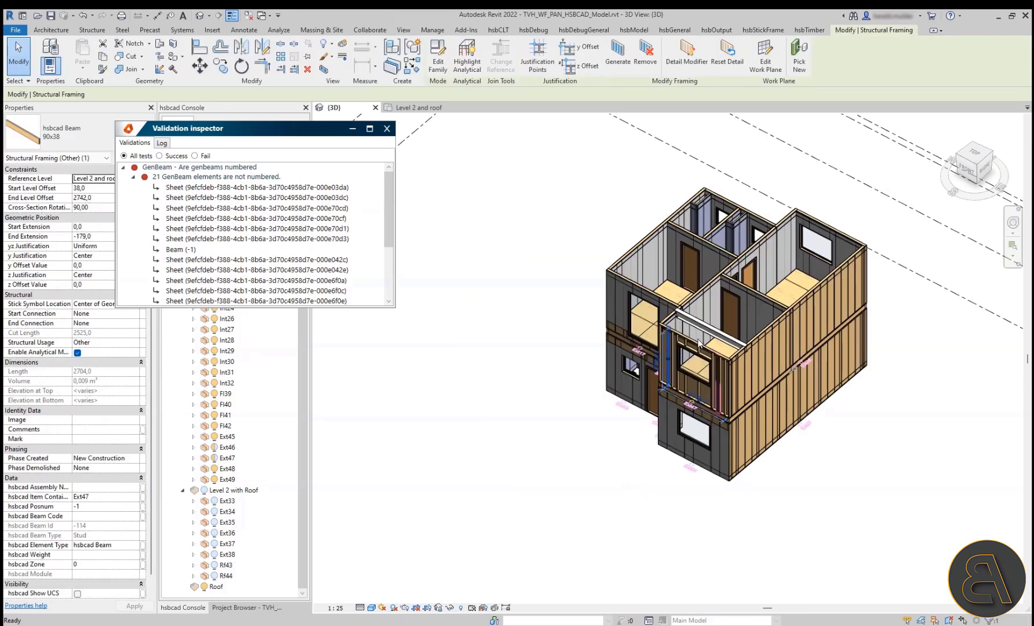
scroll(642, 328, "up", 5)
scroll(621, 336, "up", 5)
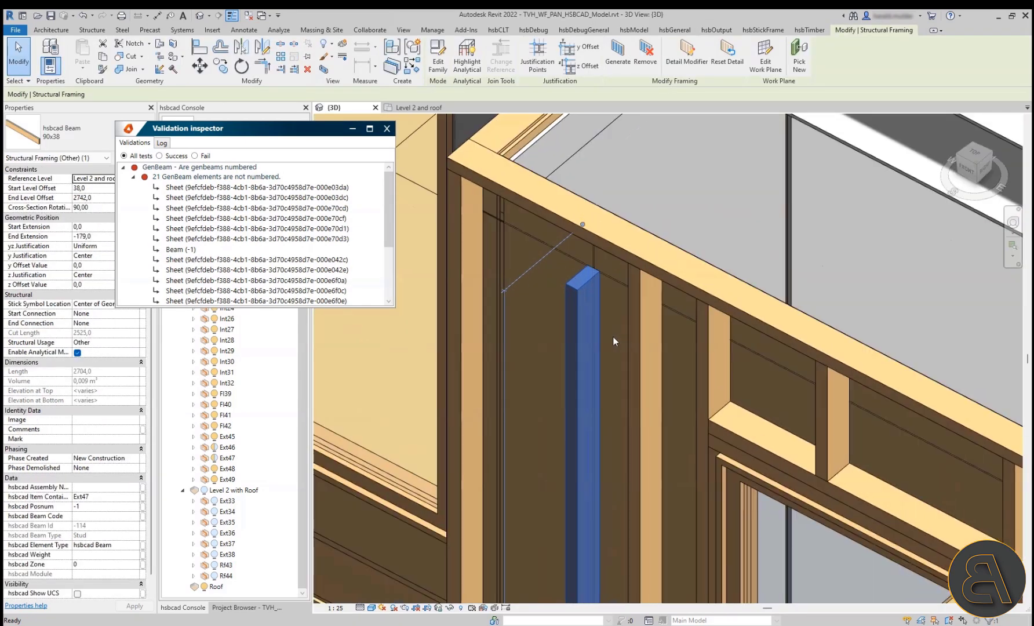
left_click(157, 187)
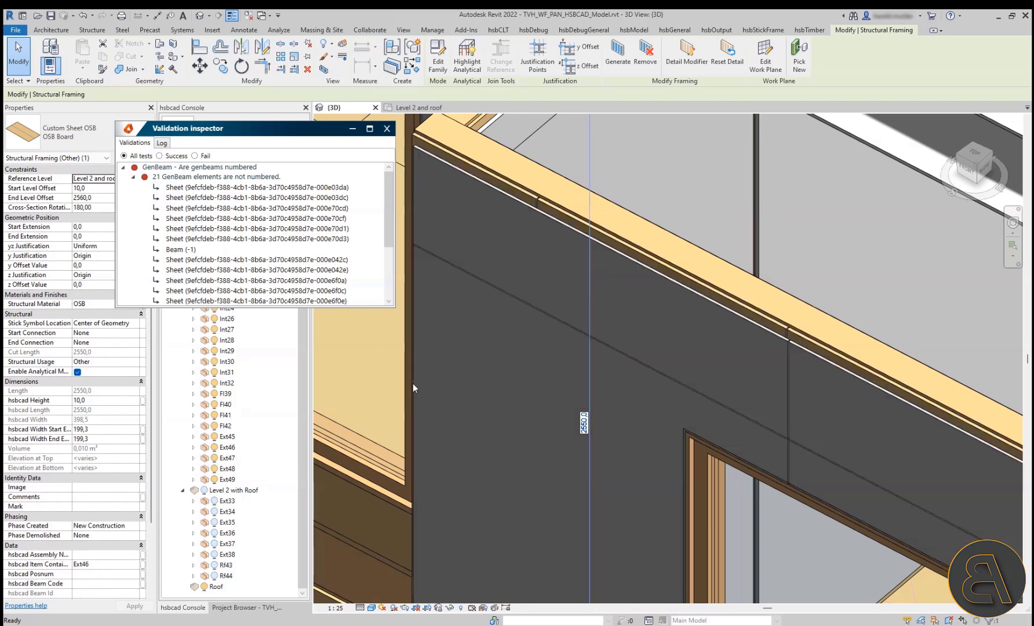
Step: Locate more of the listed unnumbered sheets and the beam in the model, then close the Validation inspector and clear the selection
scroll(518, 320, "down", 6)
left_click(154, 187)
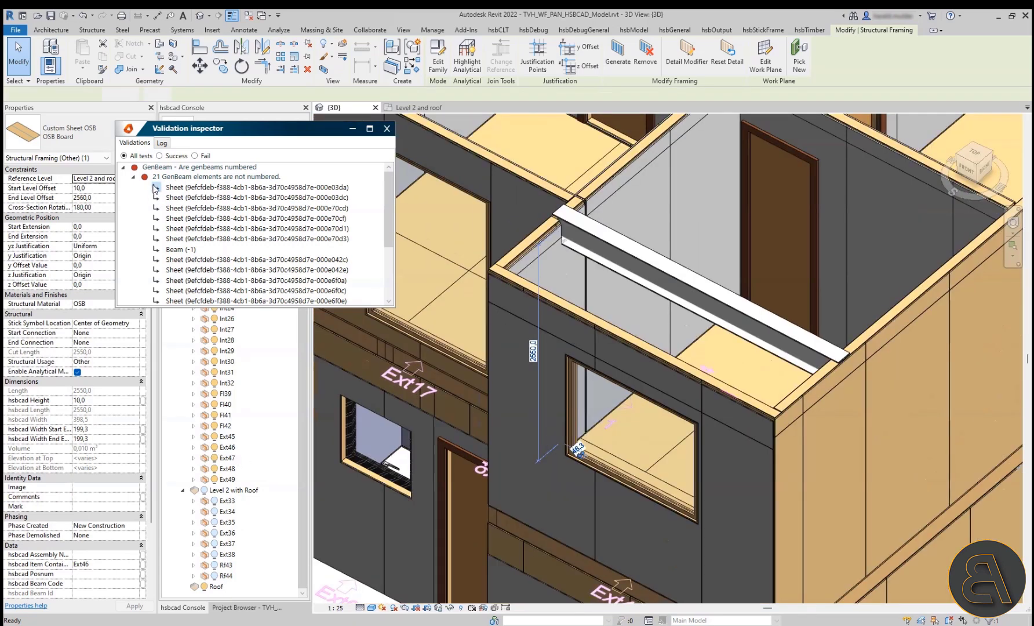
left_click(156, 199)
left_click(159, 222)
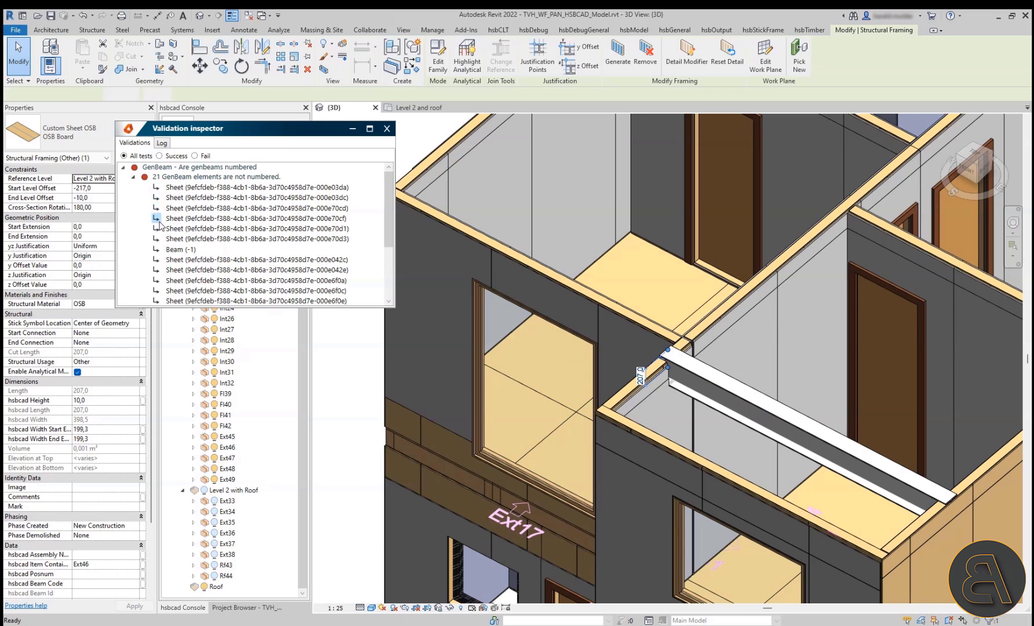
left_click(158, 249)
left_click(158, 272)
left_click(157, 282)
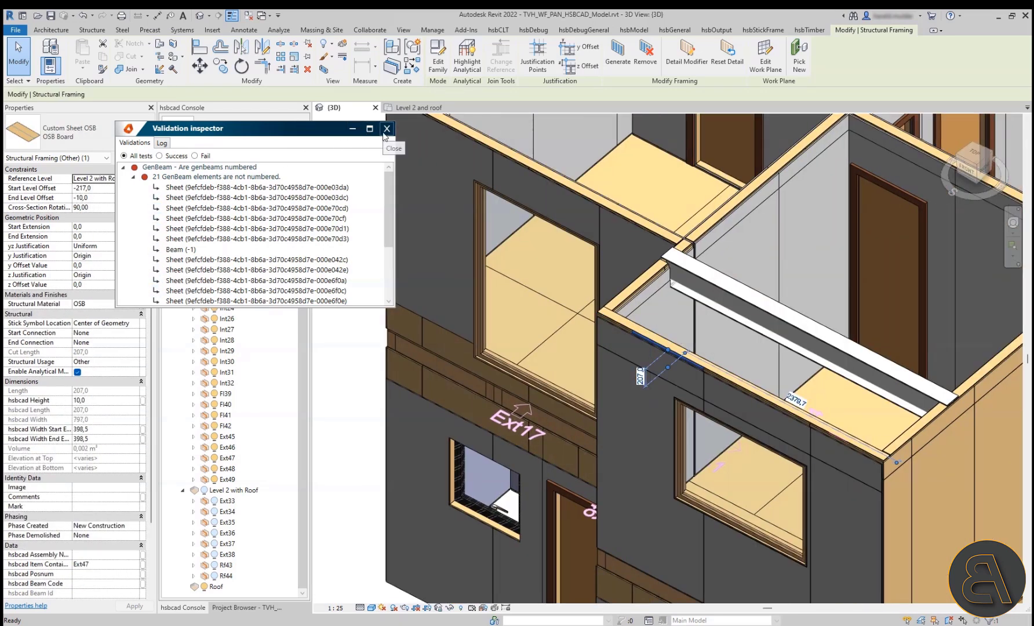
left_click(385, 135)
scroll(490, 290, "down", 5)
scroll(502, 323, "down", 1)
key("Escape")
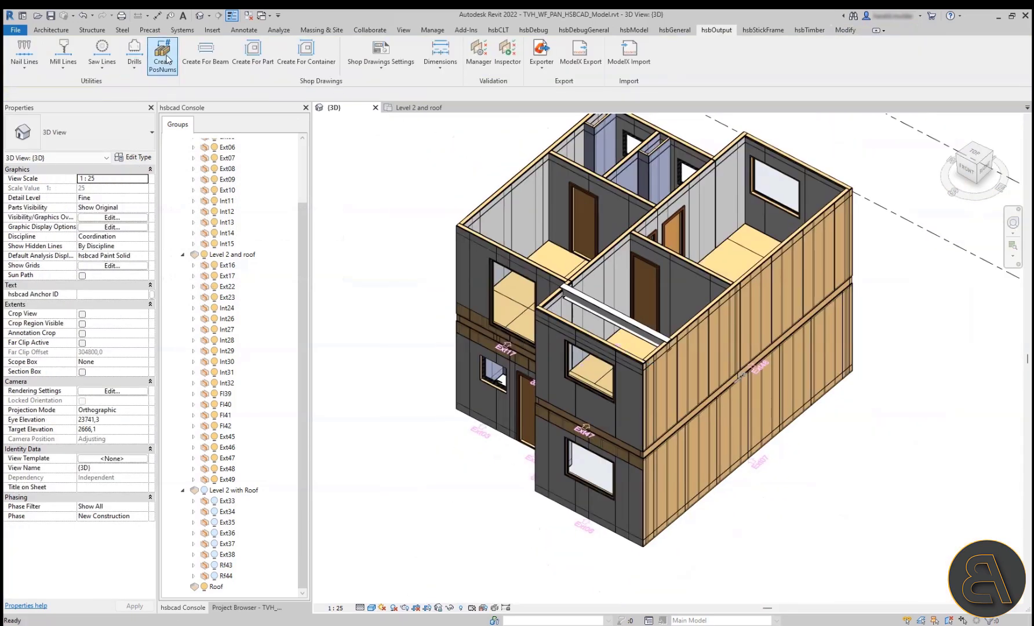
Step: Create position numbers for the timbers, sheetings and CLTs of the whole house, starting at 1 and keeping existing numbers
left_click(162, 58)
scroll(429, 301, "down", 2)
left_click_drag(749, 160, 393, 450)
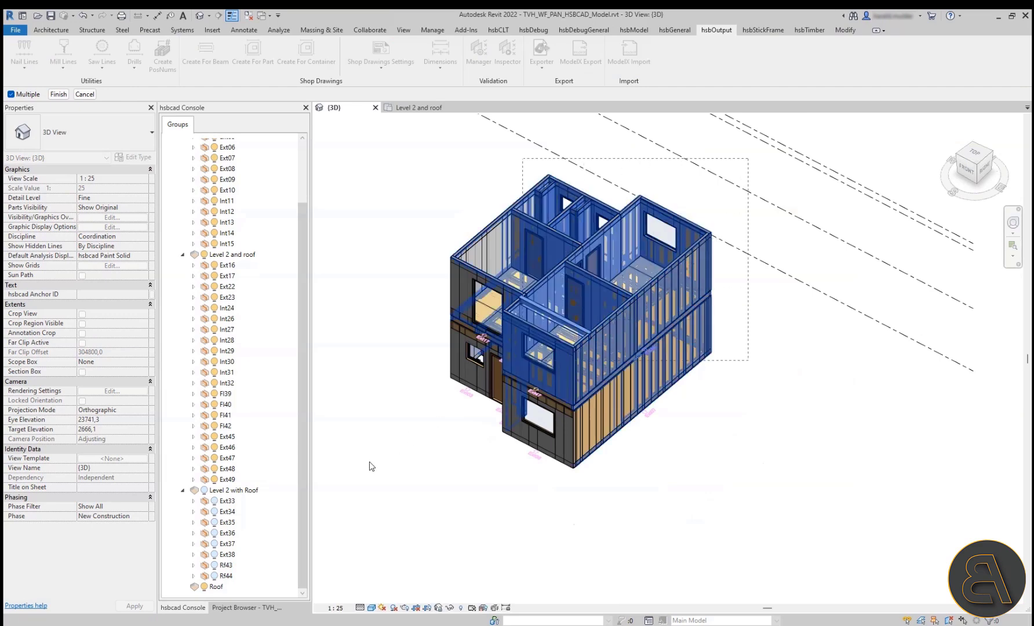
left_click(59, 94)
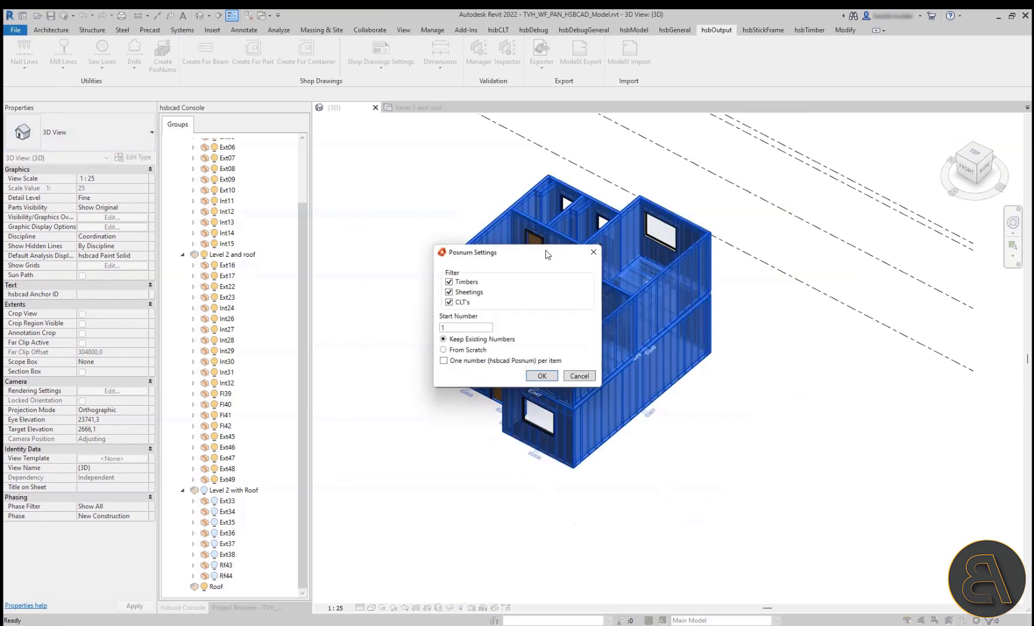
left_click(534, 375)
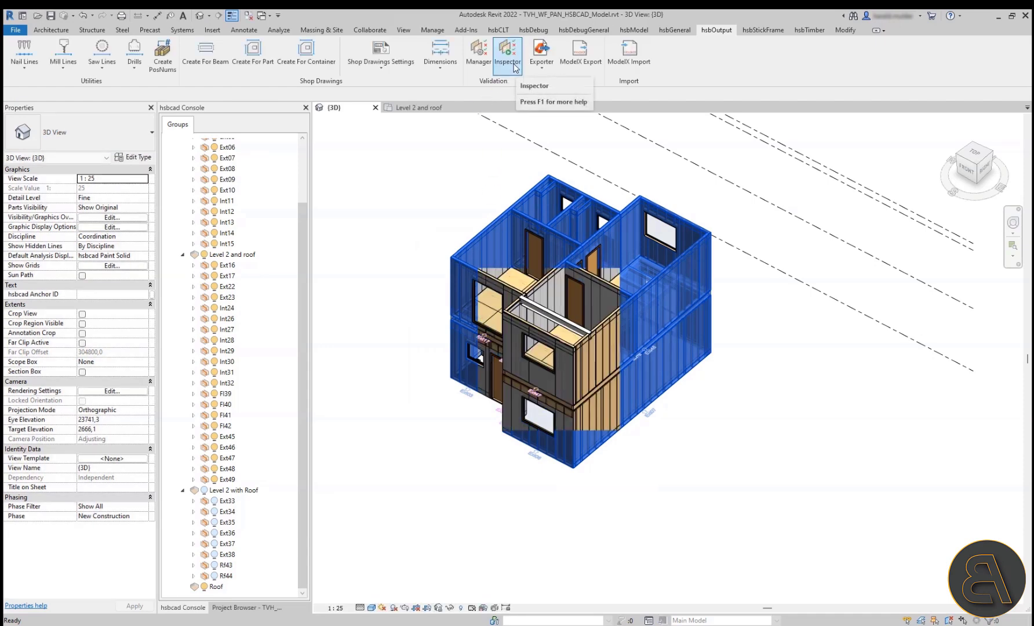
Step: Create container shop drawings for the wall panels Ext46 and Ext47 using the Metric A3 Frame 1/35 template
scroll(612, 301, "up", 2)
scroll(611, 302, "up", 1)
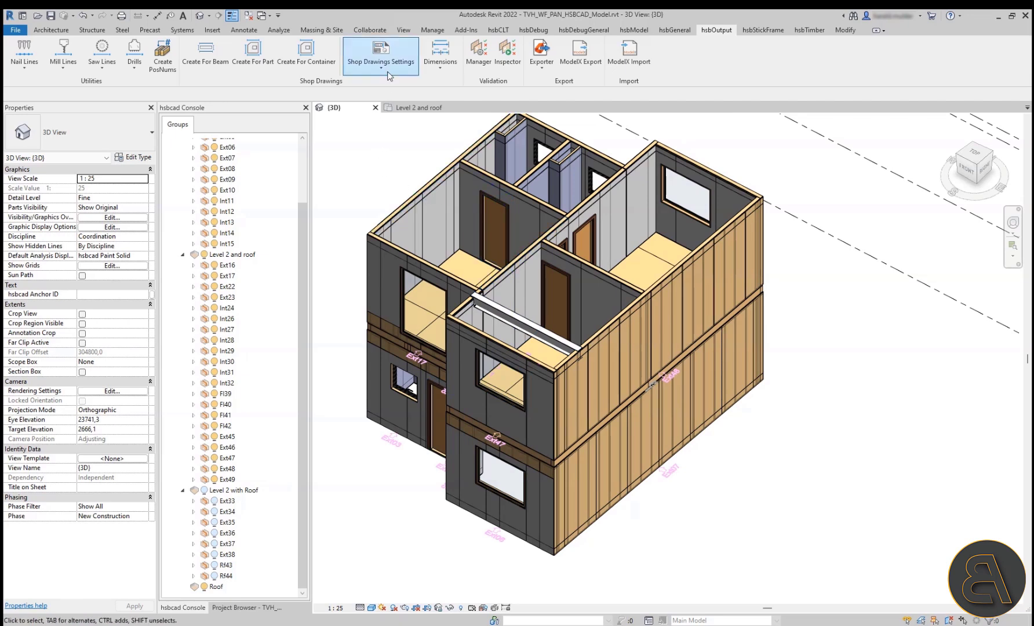
left_click(302, 57)
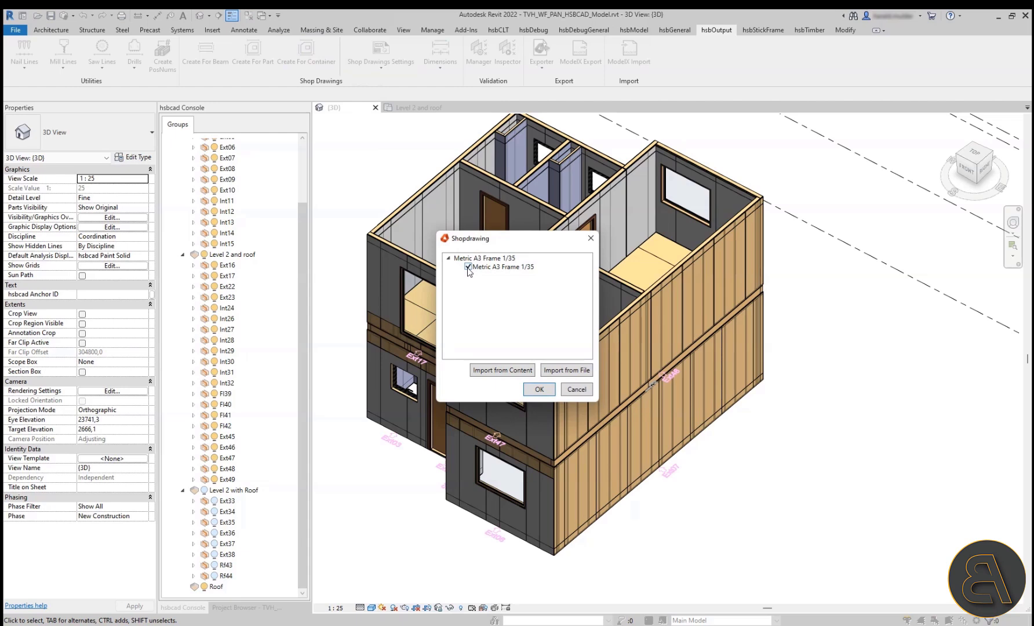
left_click(538, 390)
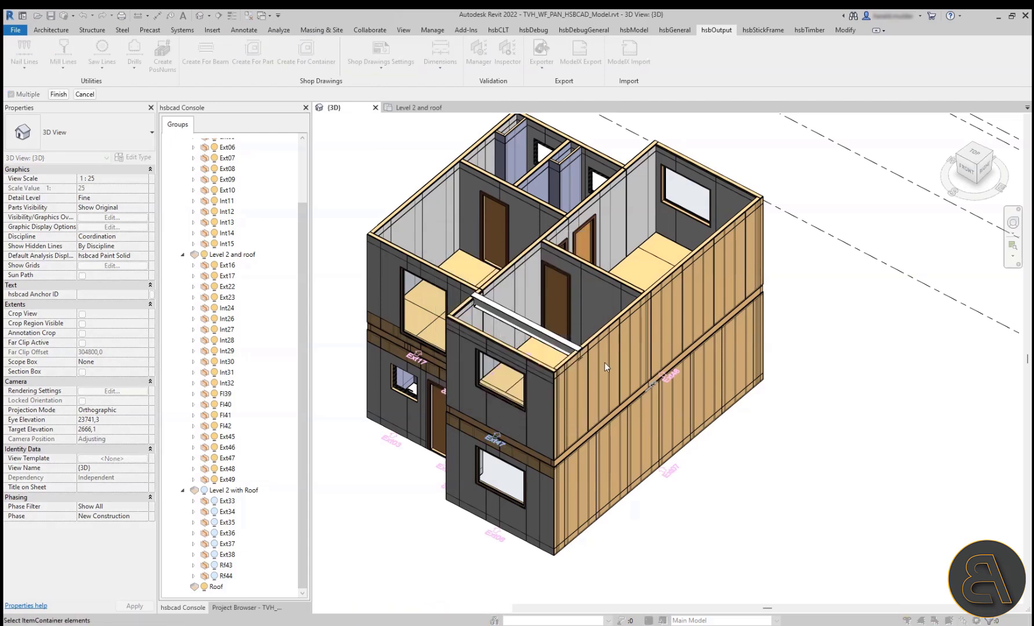
middle_click_drag(605, 361, 530, 458, "shift")
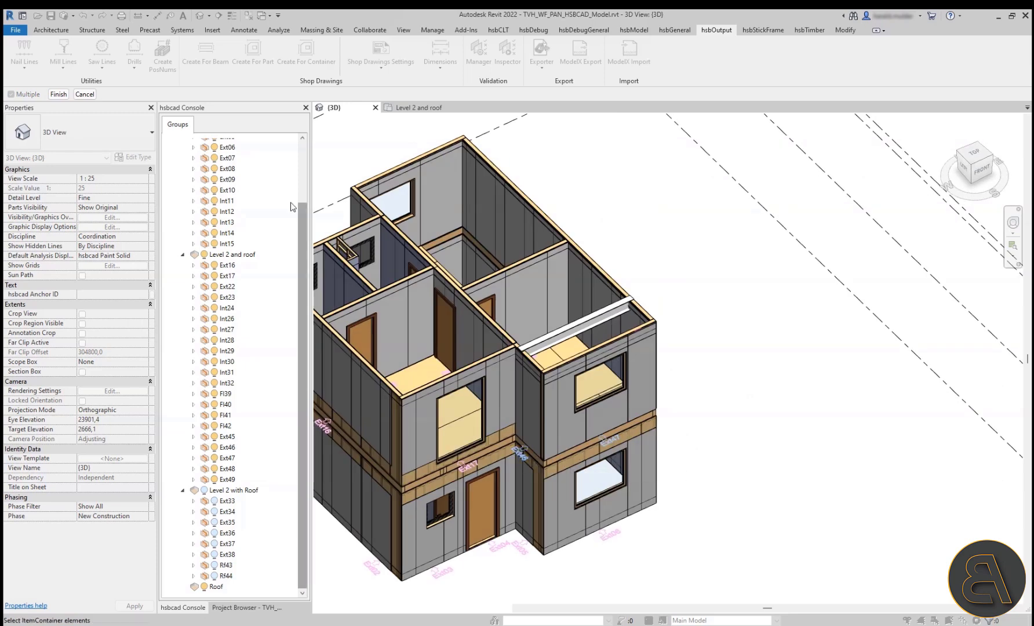
left_click(59, 94)
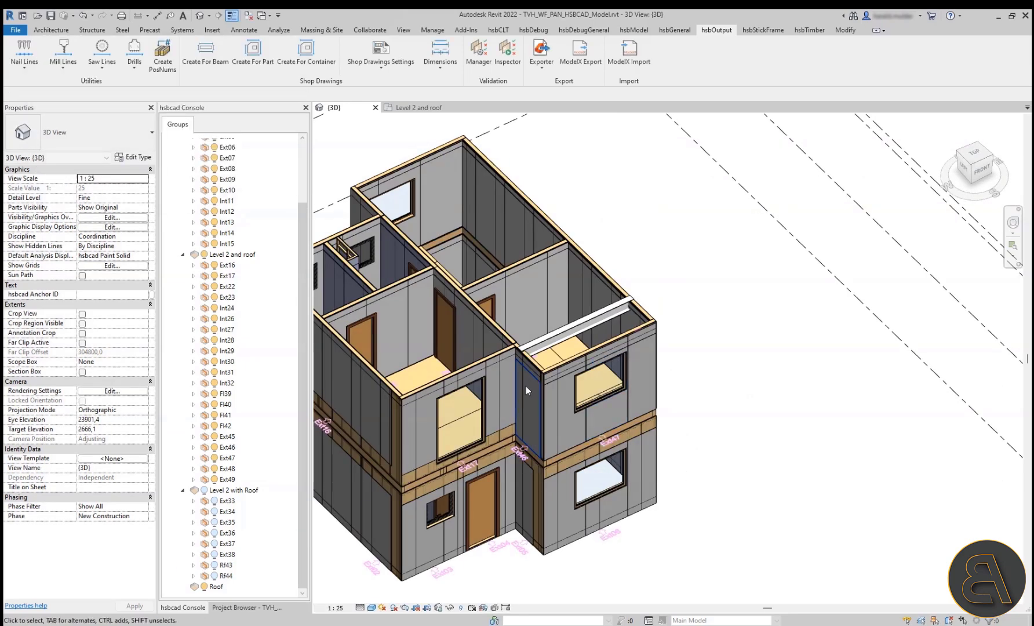
Step: Check the Ext46 and Ext47 wall labels in the model and open the schedule Metric A3 Frame 1/35-Ext46-1
left_click(234, 607)
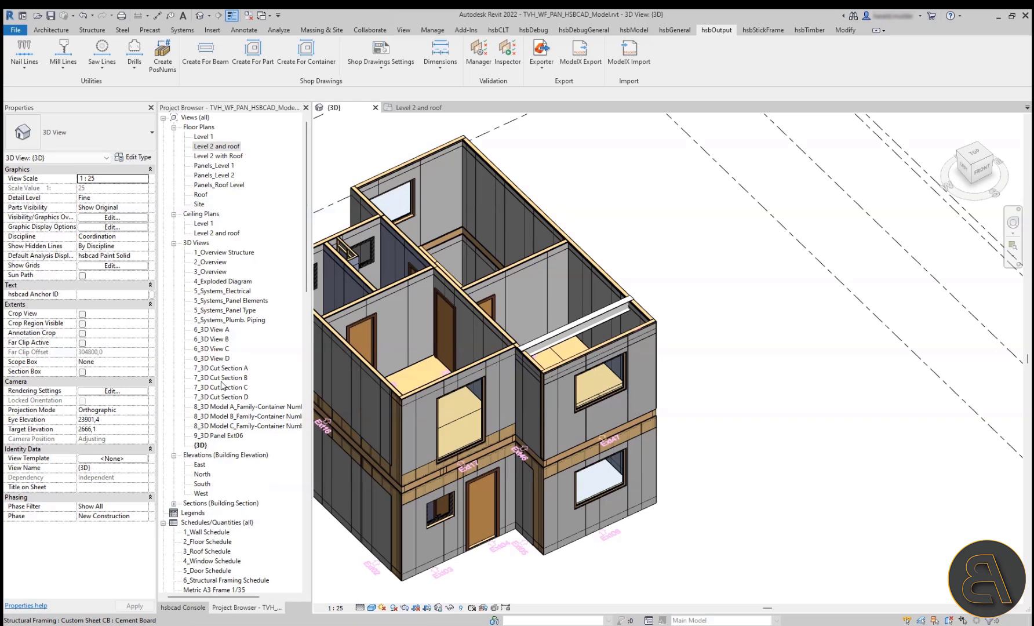
scroll(222, 385, "down", 4)
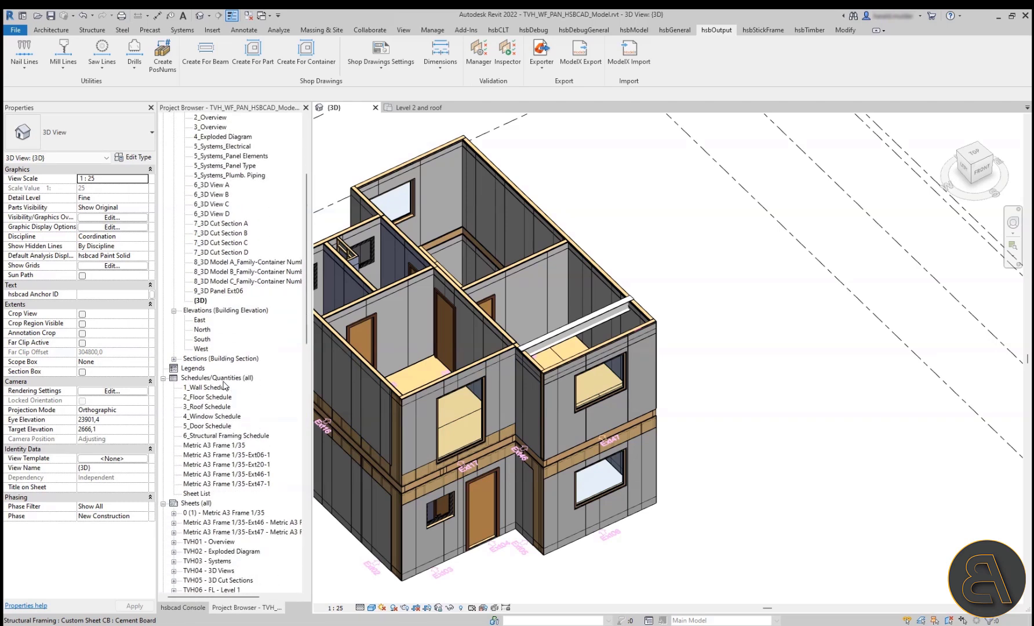
scroll(613, 441, "up", 6)
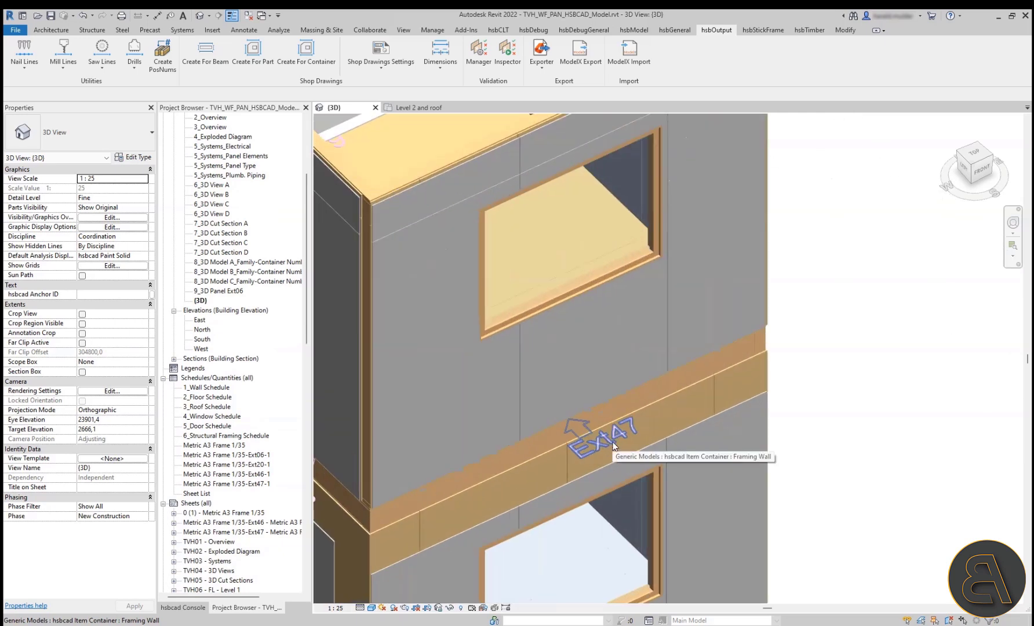
middle_click_drag(403, 476, 614, 449)
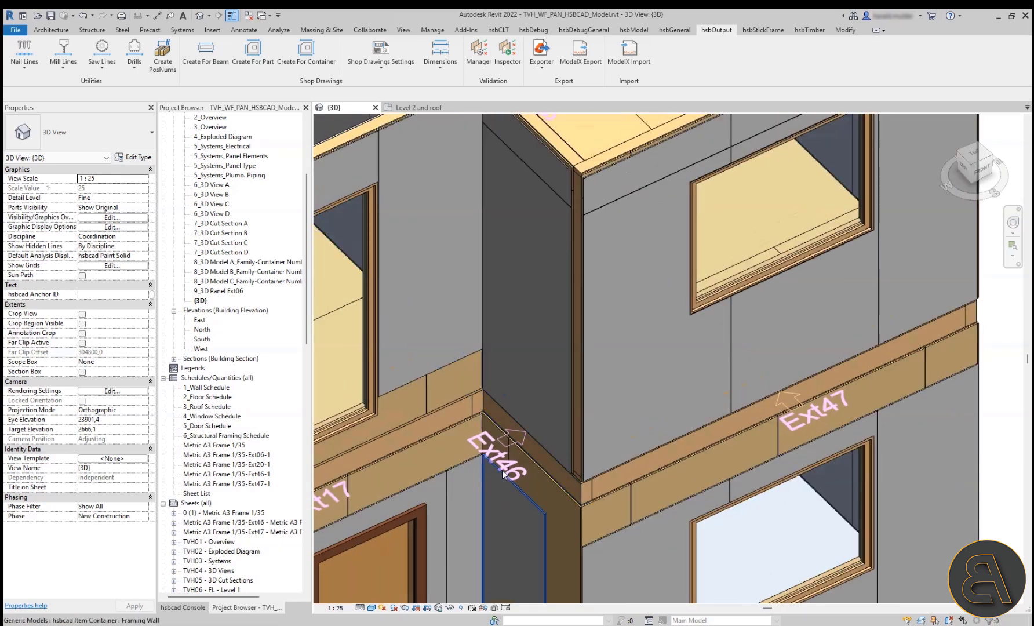
double_click(267, 474)
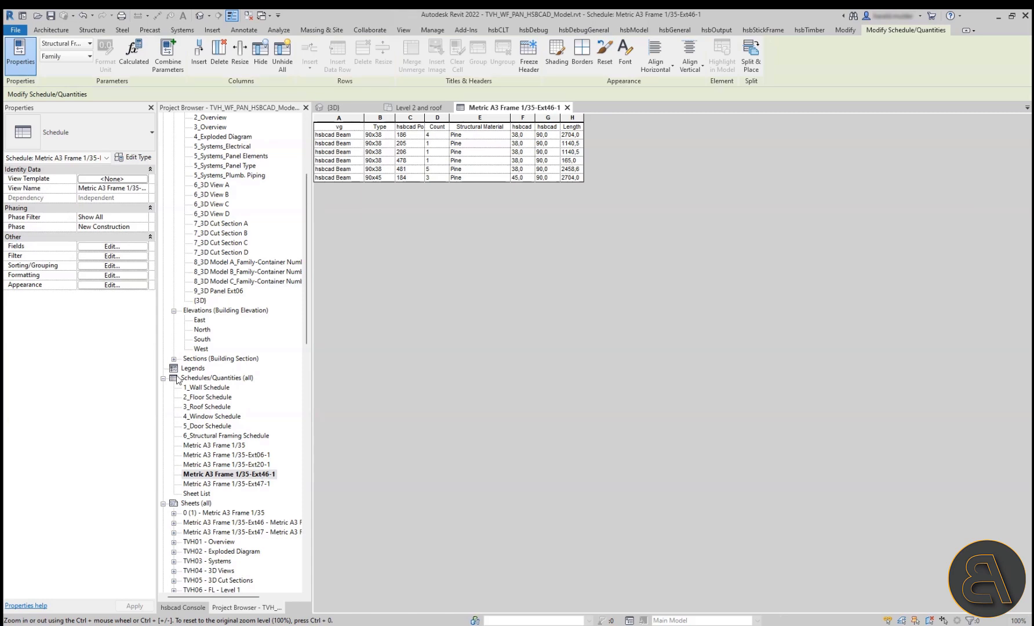
Step: Open the Metric A3 Frame 1/35 sheets of Ext46 and Ext47 and examine their framing drawings
scroll(229, 468, "down", 2)
double_click(228, 474)
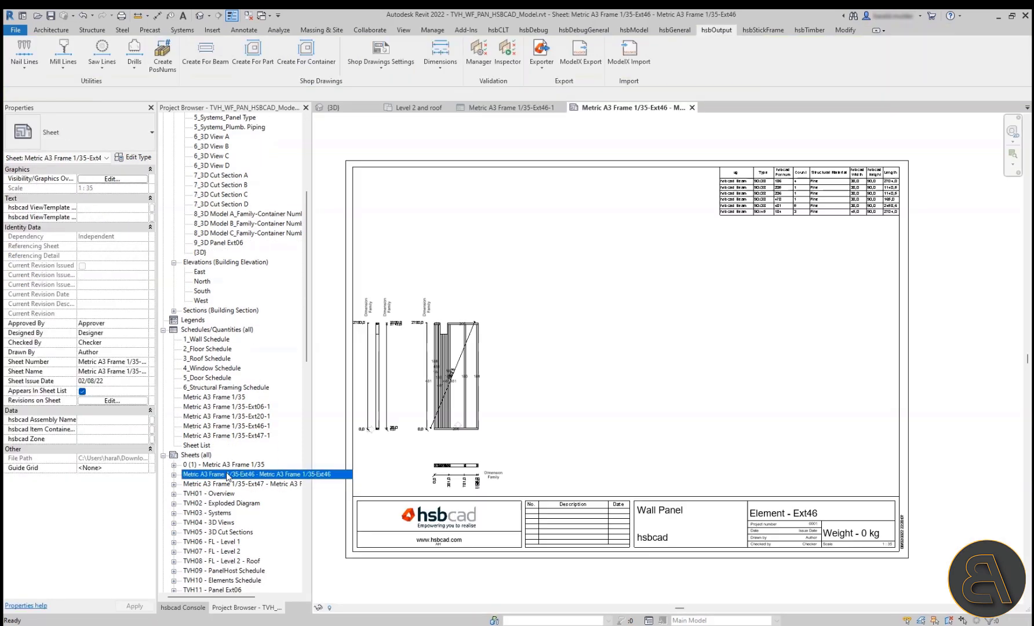
double_click(231, 485)
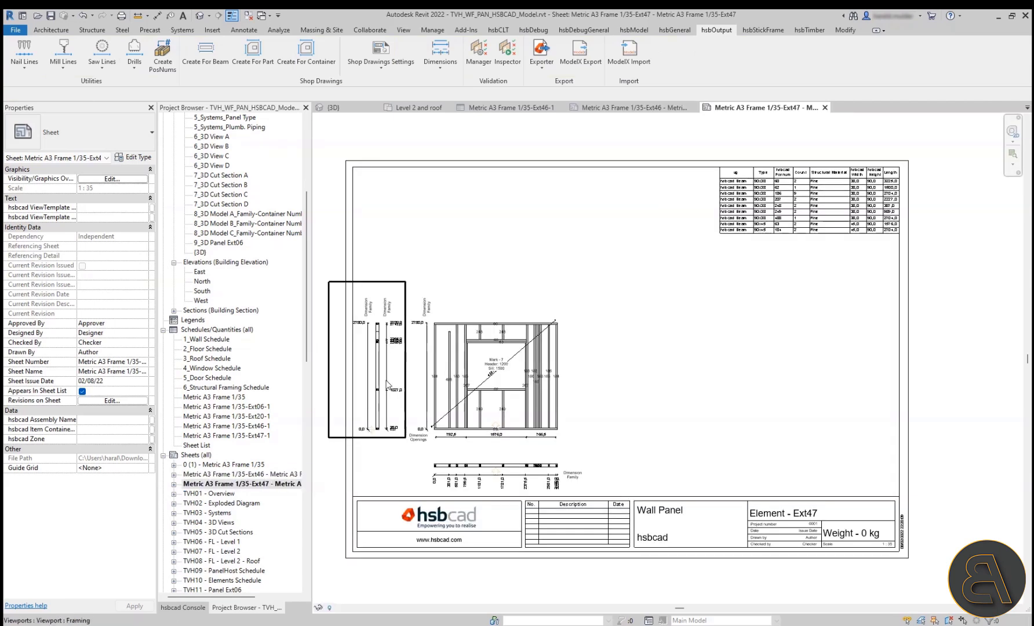
scroll(377, 372, "up", 3)
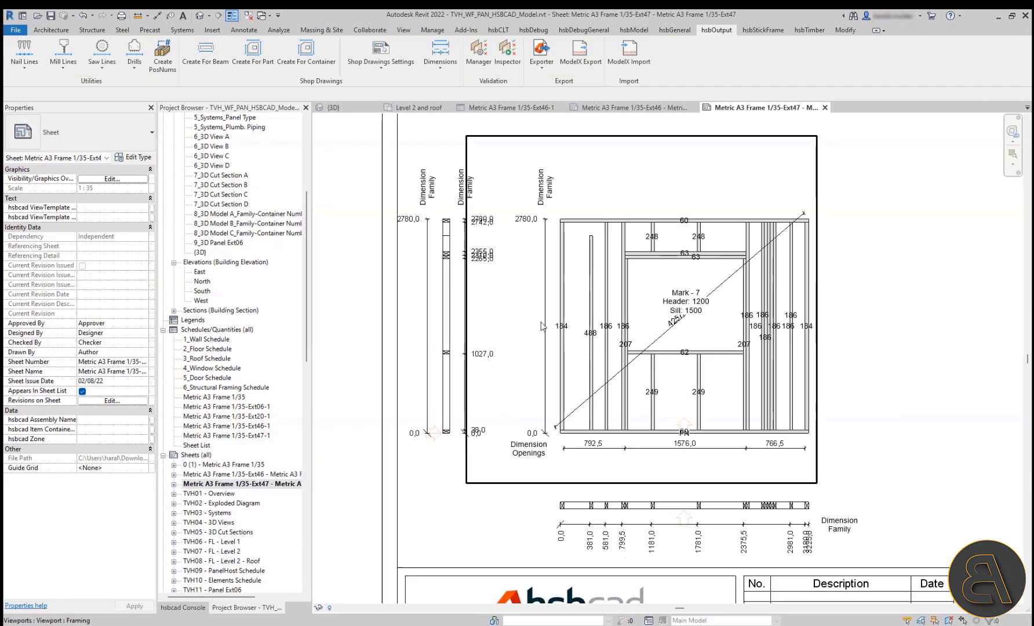
double_click(231, 474)
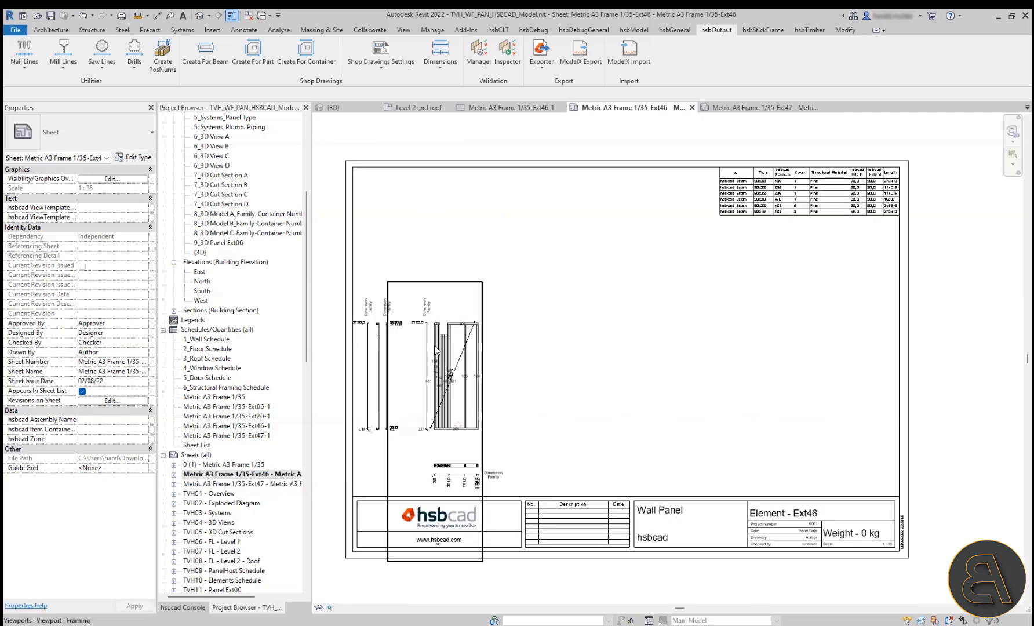
scroll(451, 352, "up", 4)
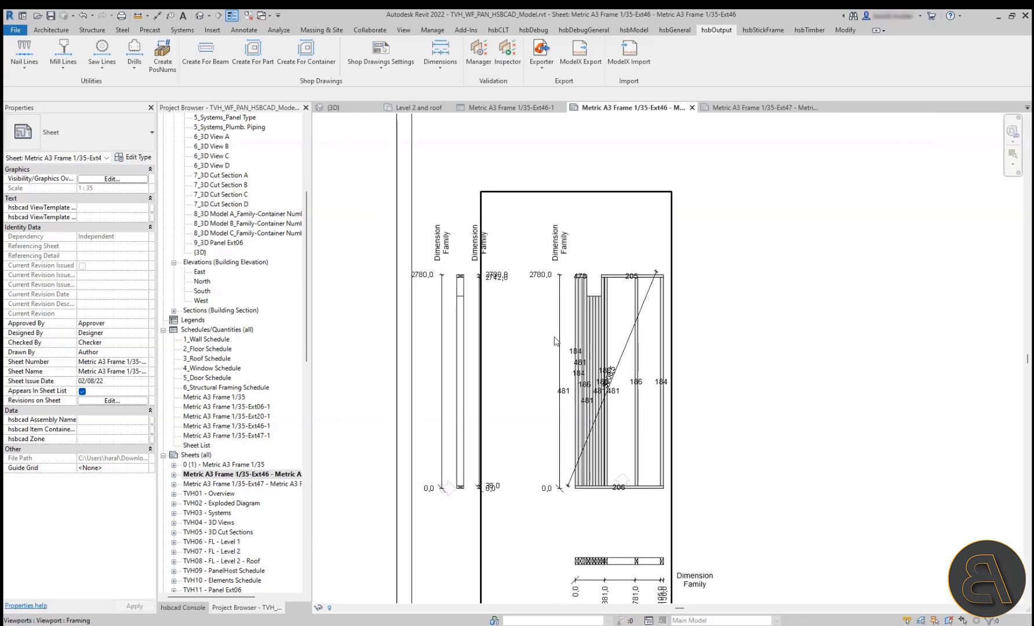
Step: From the 3D view, export all item containers of the house with the hsbcad Exporter, using group Test123 and Pick Items mode
left_click(347, 111)
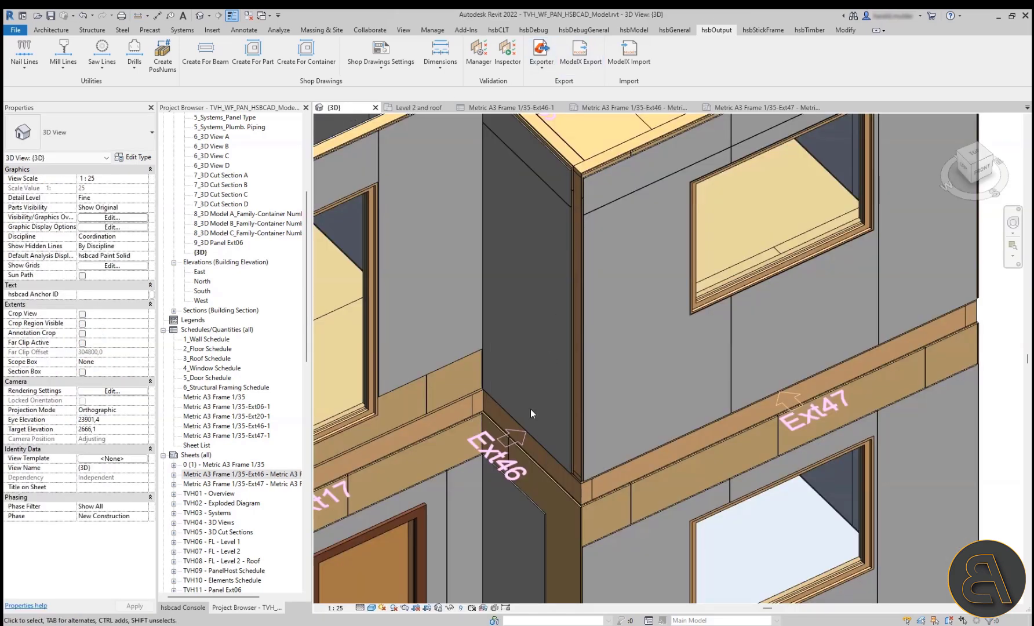
scroll(527, 452, "down", 3)
scroll(528, 452, "down", 5)
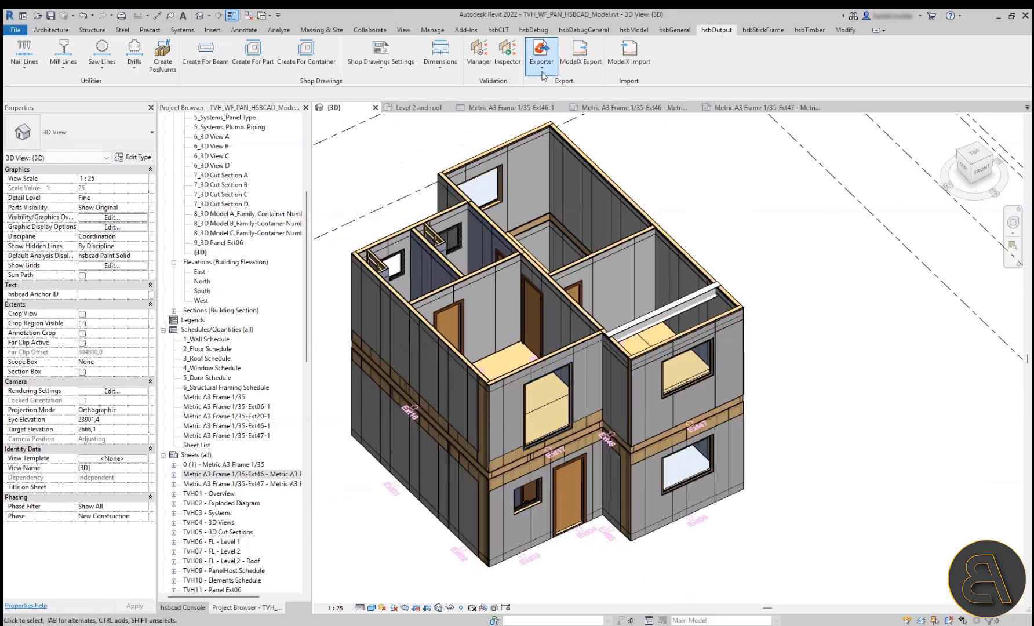
left_click(537, 62)
left_click(557, 86)
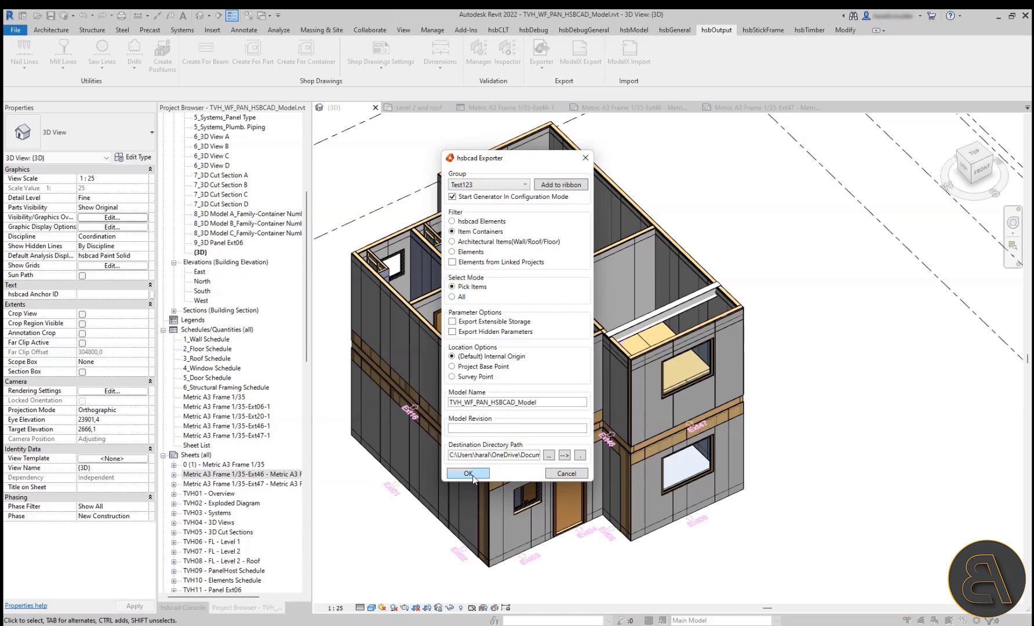
left_click(473, 473)
scroll(583, 392, "down", 3)
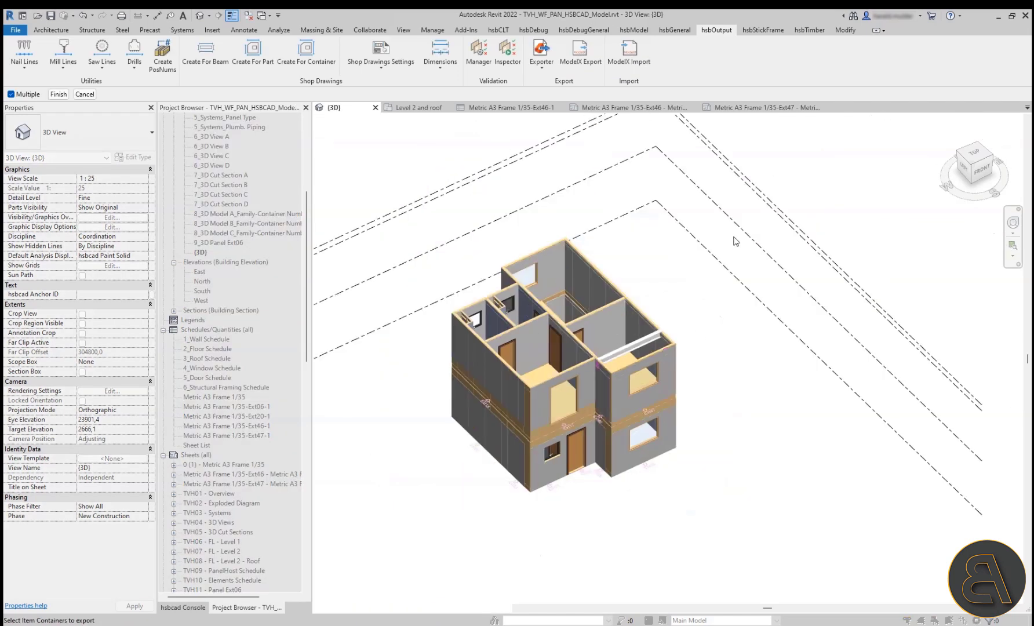
left_click_drag(747, 205, 391, 540)
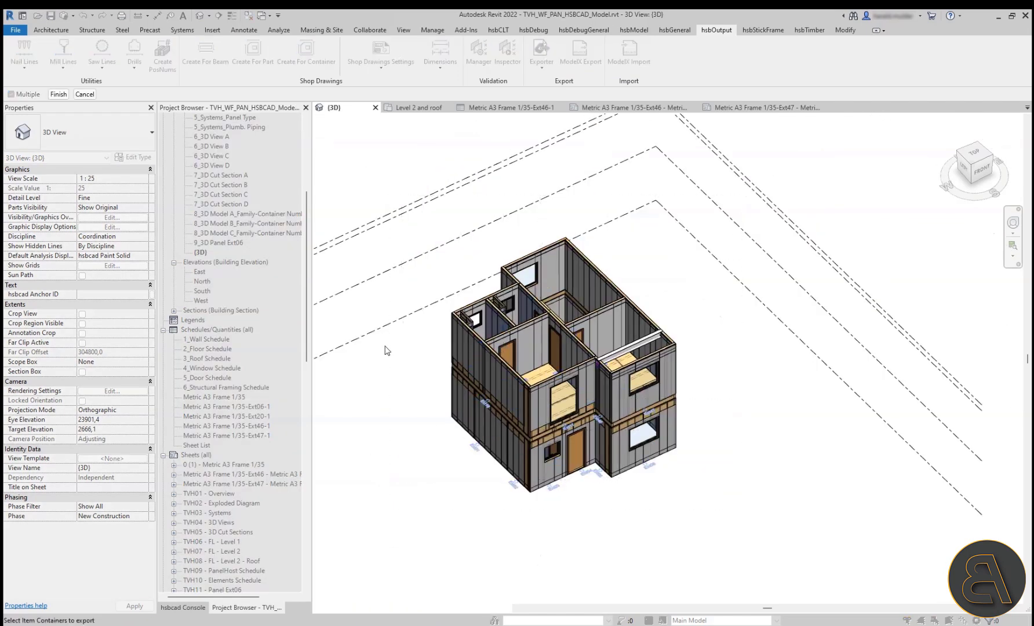
left_click(56, 94)
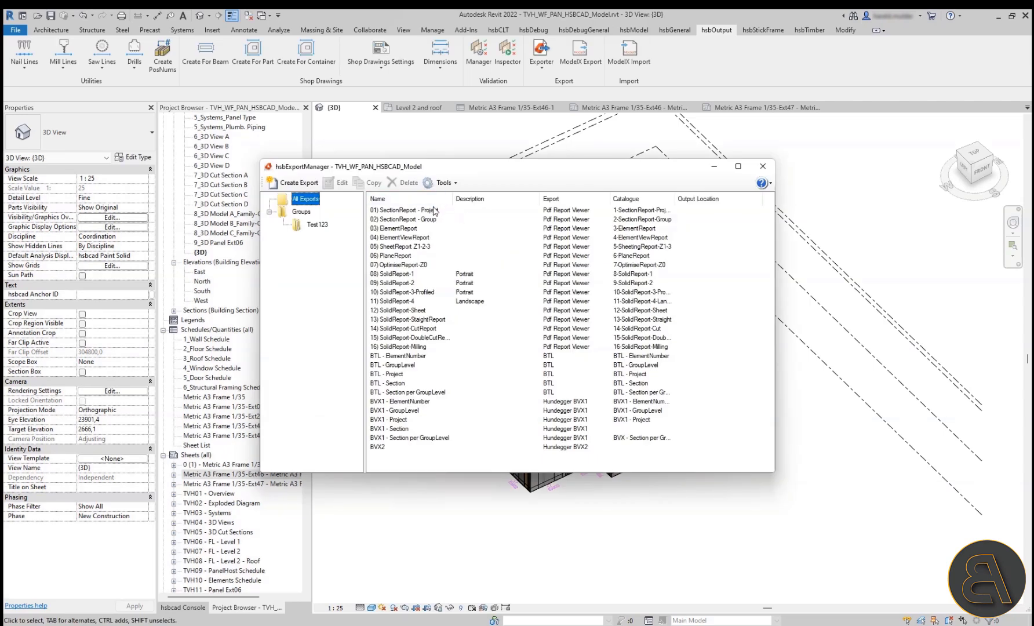
Step: Run the 09) SolidReport-2 export and open the resulting PDF report
left_click(396, 283)
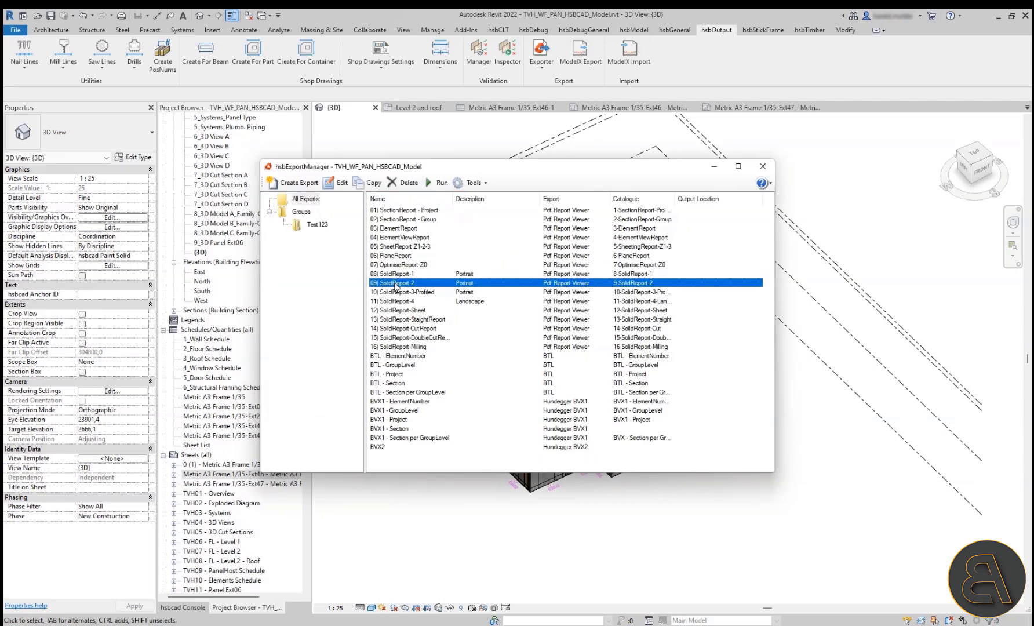
left_click(439, 182)
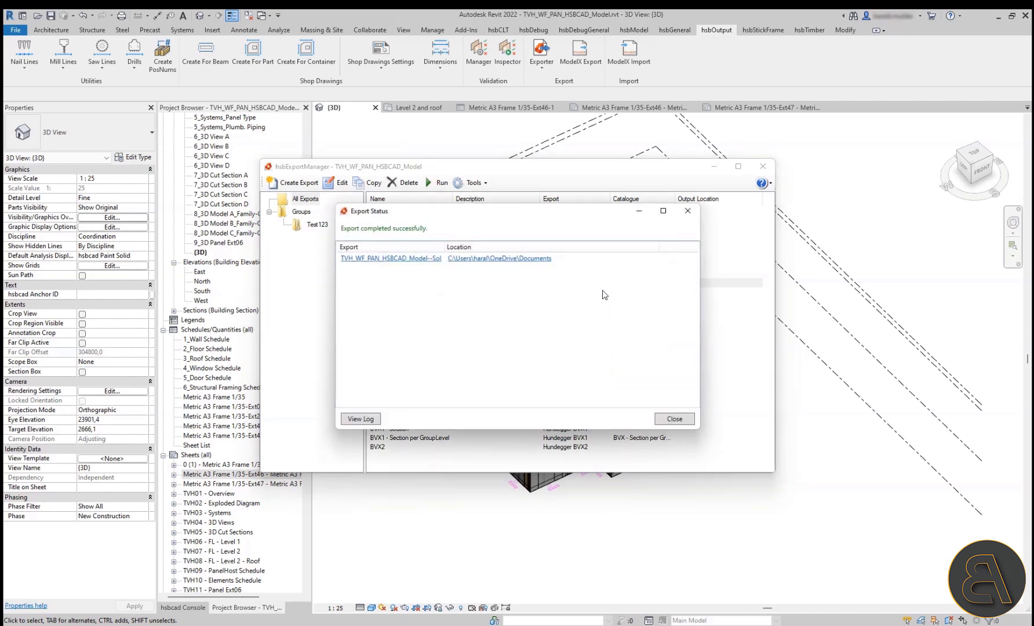
left_click(411, 258)
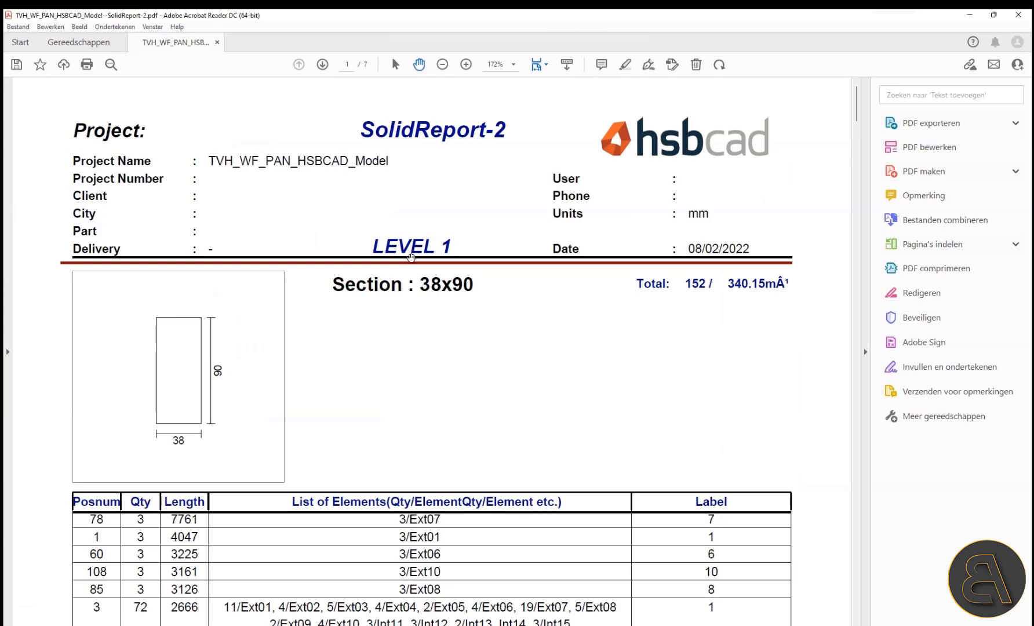
Step: Look through the cutting lists in the SolidReport-2 PDF, then close the report and the export status
scroll(437, 250, "down", 2, "ctrl")
scroll(437, 246, "down", 8)
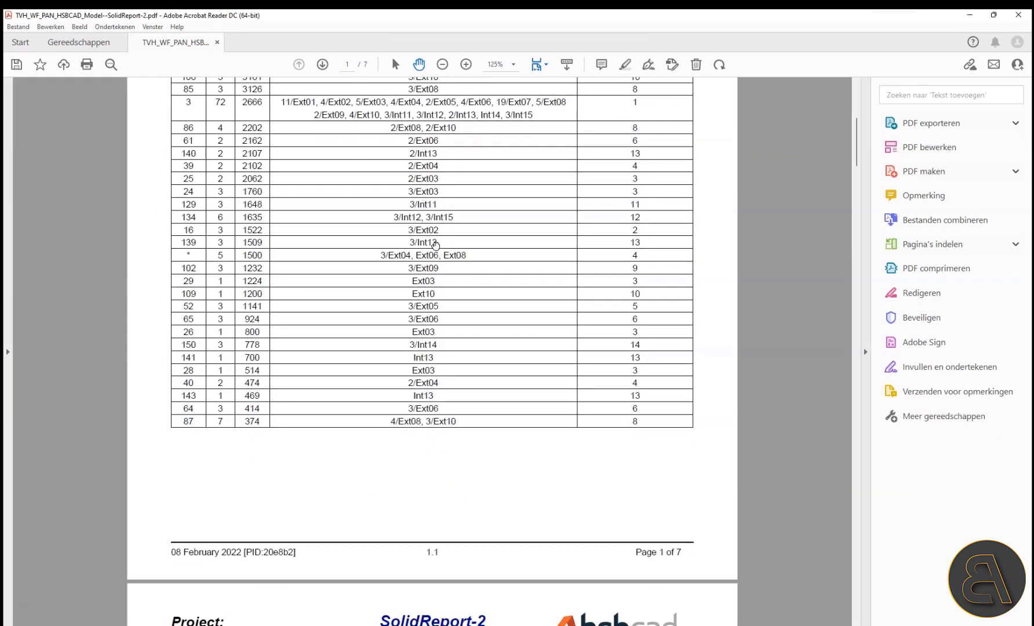
scroll(436, 245, "down", 10)
left_click_drag(859, 184, 841, 335)
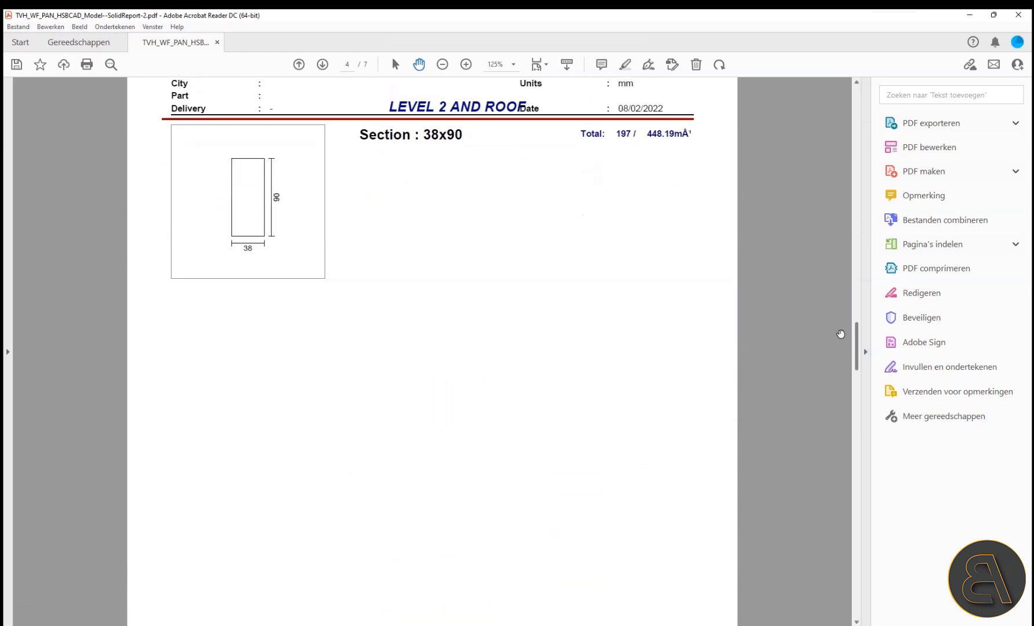
left_click(1018, 14)
left_click(573, 345)
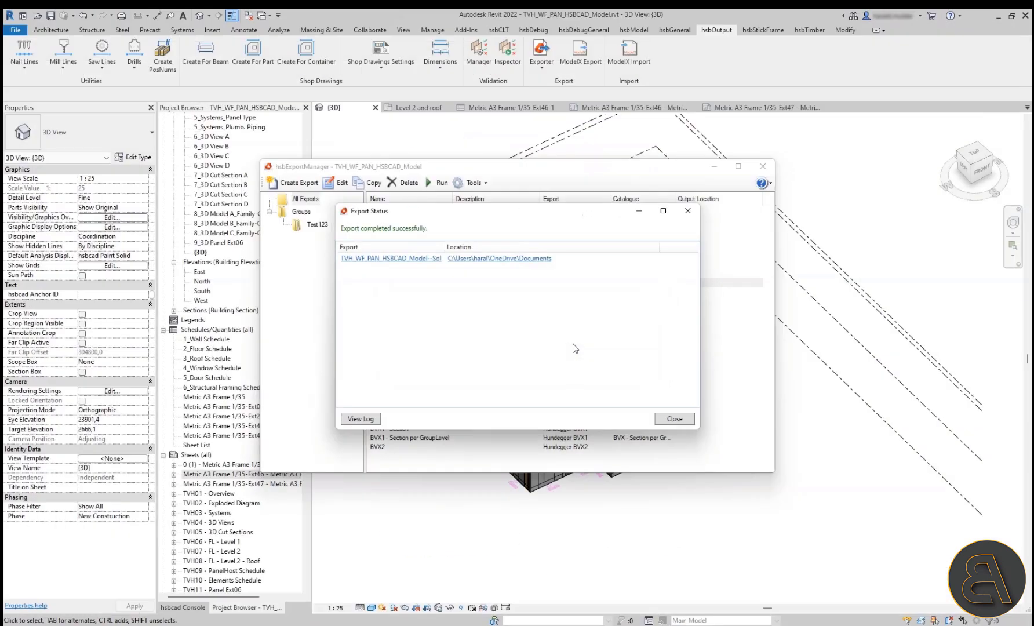
left_click(688, 210)
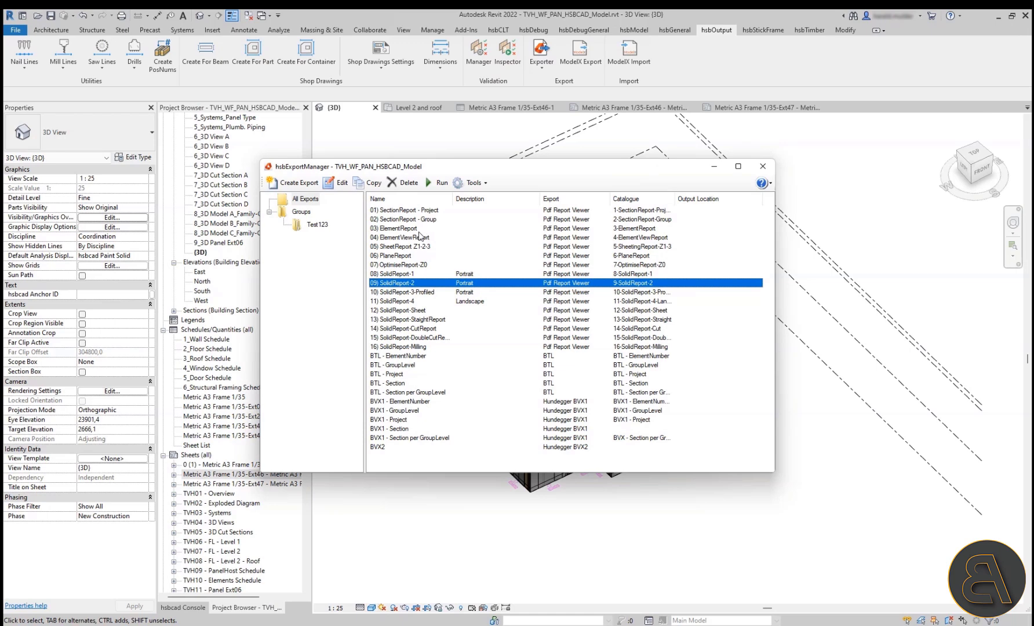
Step: Run the 04) ElementViewReport export, look through the resulting PDF report, and close it along with the export status
left_click(412, 238)
left_click(432, 186)
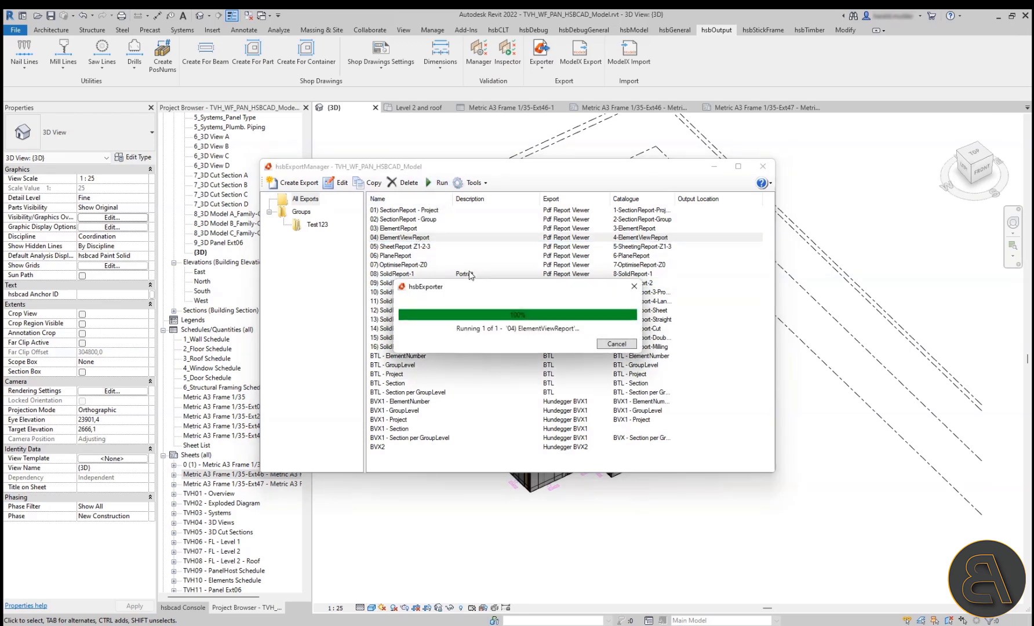
left_click(404, 255)
scroll(473, 273, "down", 5)
scroll(471, 284, "up", 3)
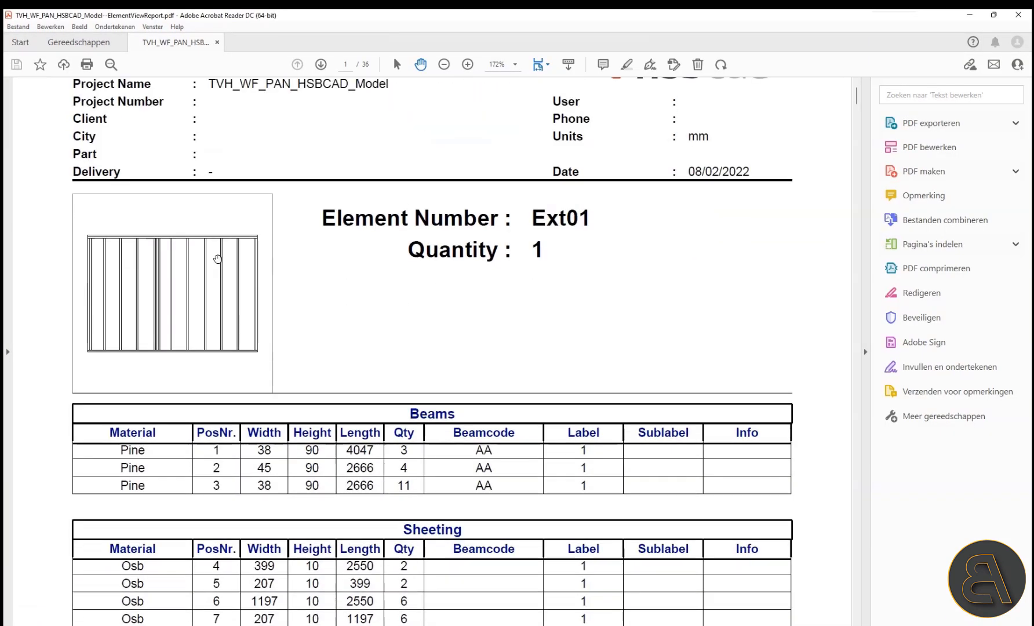
left_click(1019, 15)
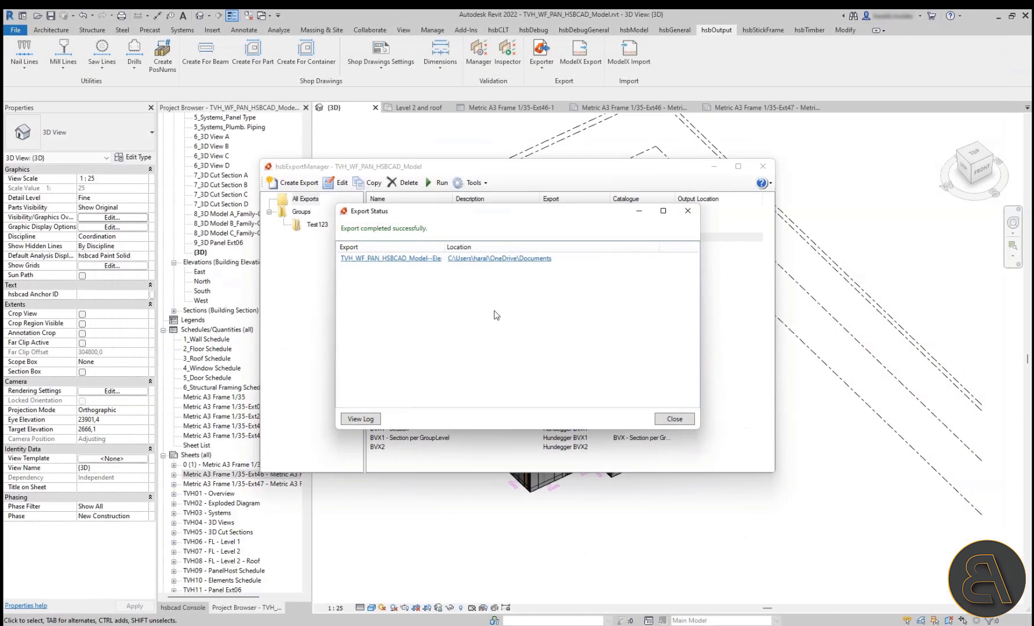
left_click(684, 214)
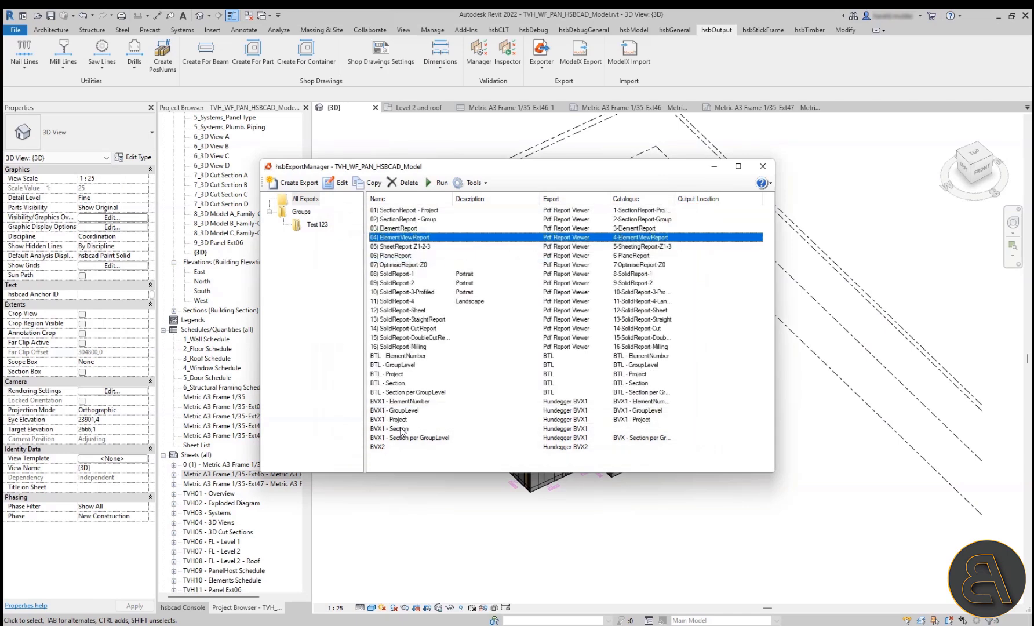
Step: Run the BVX1 - Section export for the Hundegger machine, then close the export status and the export manager
left_click(402, 430)
left_click(439, 183)
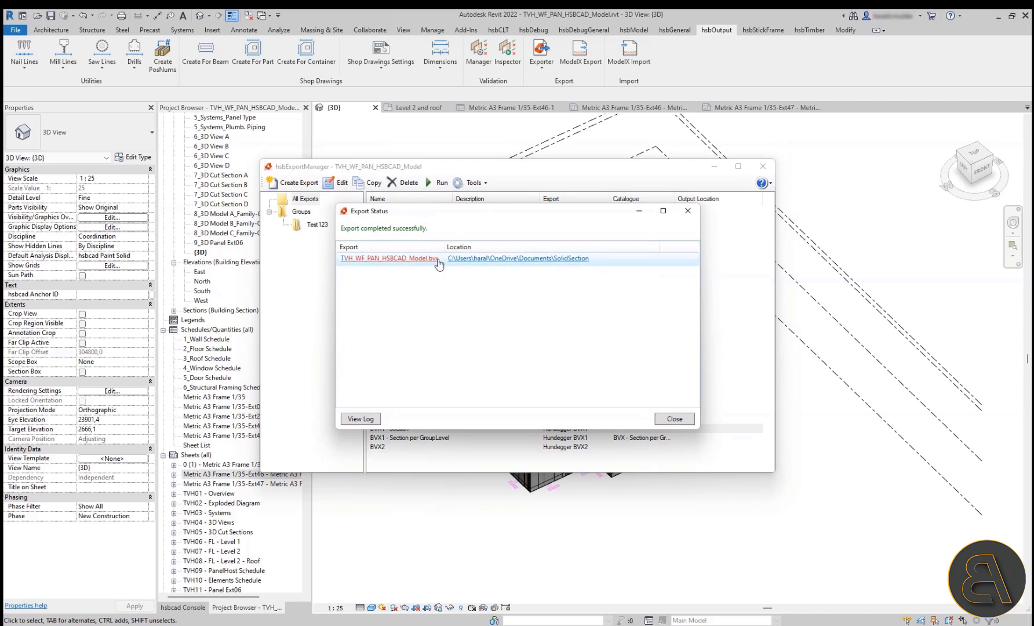
left_click(667, 420)
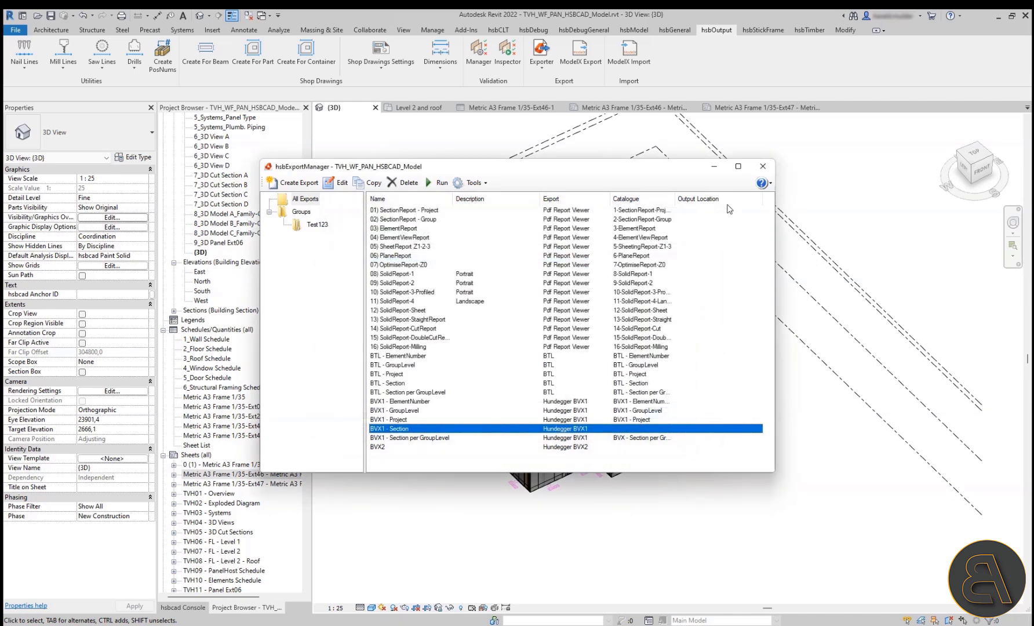
left_click(763, 167)
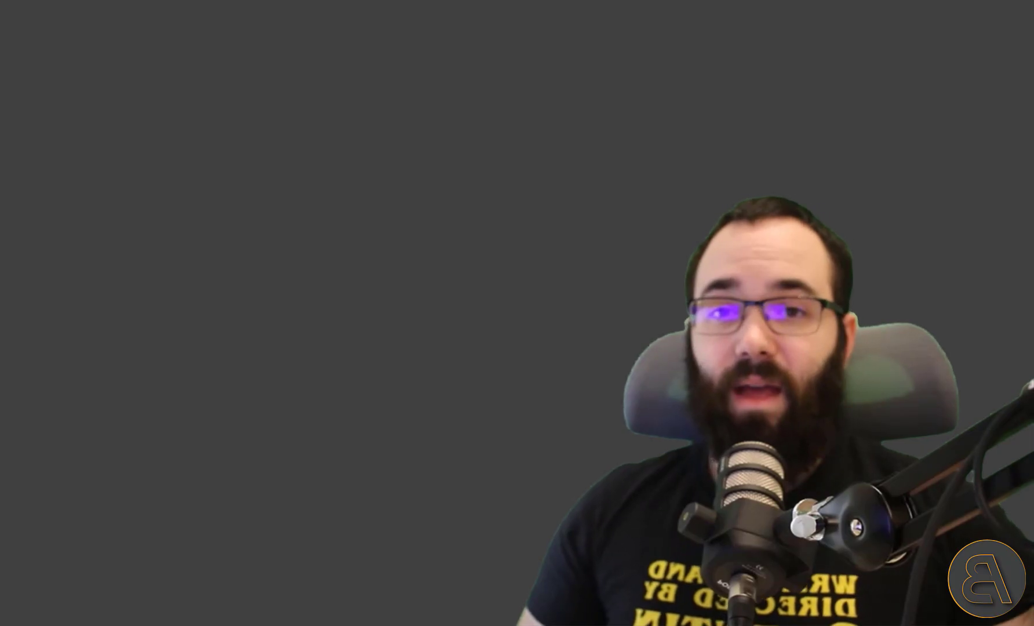